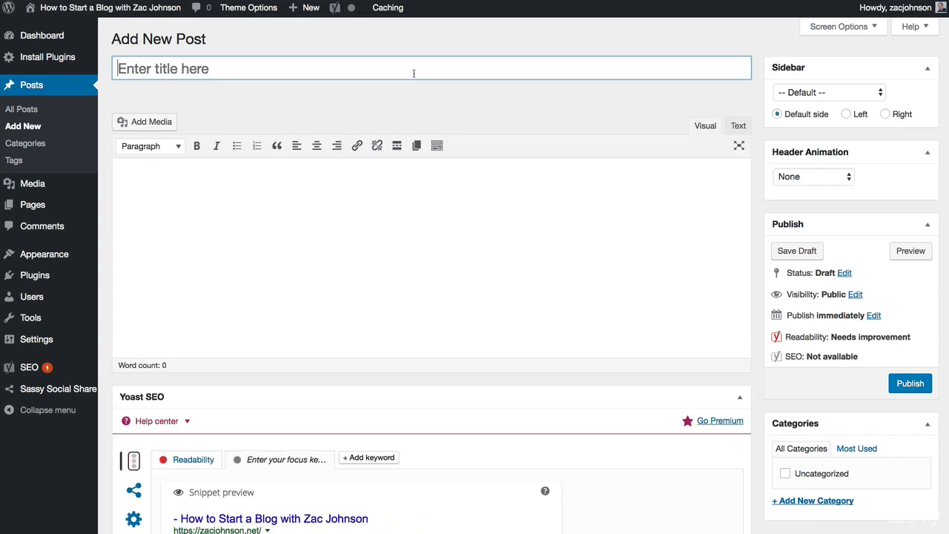
- Title the new post "How to Start a Blog" and paste the copied article text into the post body
{"action": "type", "text": "How to Star"}
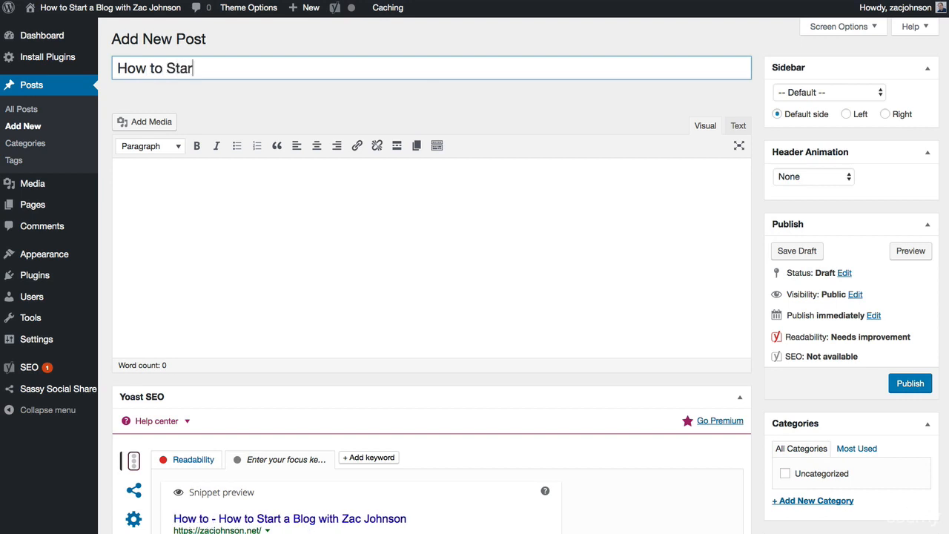
{"action": "type", "text": "t a Blog"}
{"action": "left_click", "coordinate": [439, 104]}
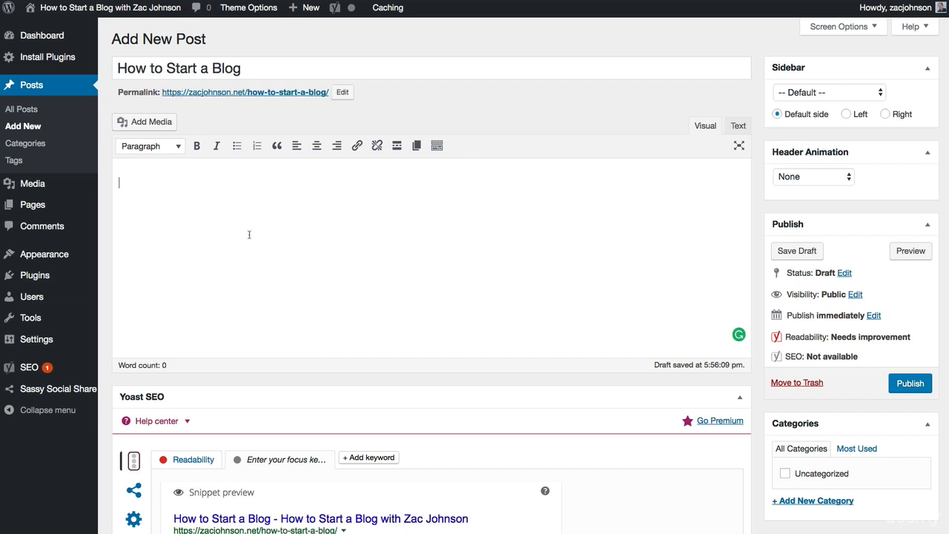
{"action": "key", "text": "ctrl+v"}
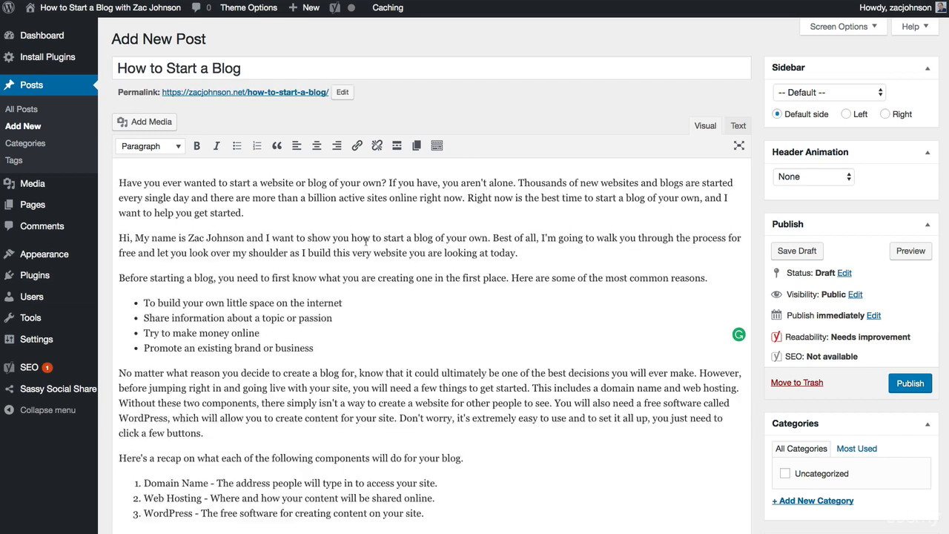
- Show the post editor's additional row of formatting tools
{"action": "left_click", "coordinate": [448, 217]}
{"action": "left_click", "coordinate": [437, 148]}
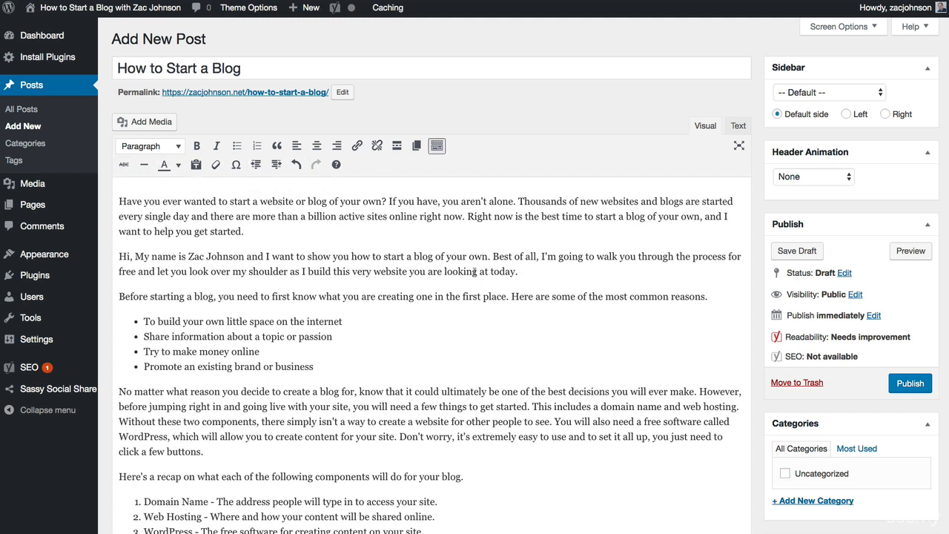
{"action": "left_click", "coordinate": [201, 68]}
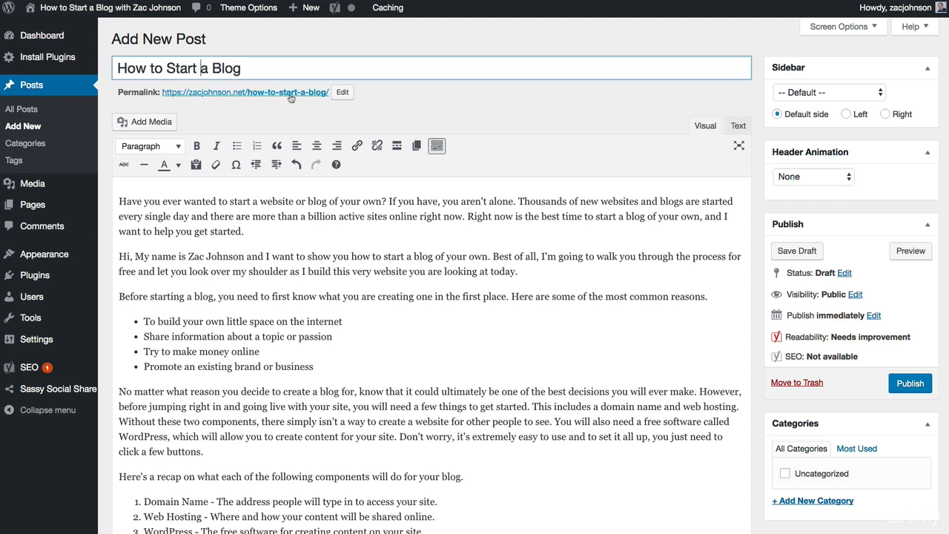
{"action": "left_click", "coordinate": [333, 240]}
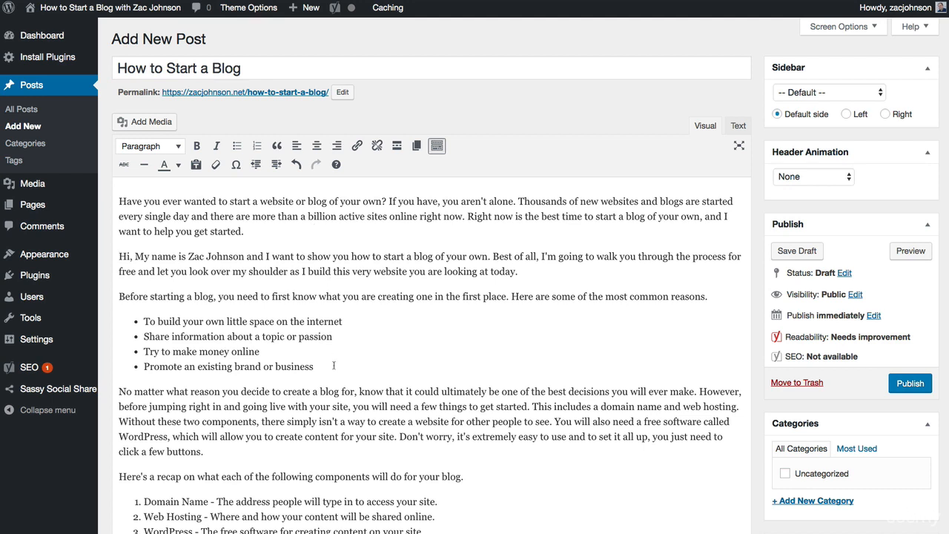
- Italicize the four bulleted reasons for starting a blog and bold the author's self-introduction that opens the second paragraph
{"action": "left_click_drag", "start_coordinate": [336, 366], "coordinate": [136, 320]}
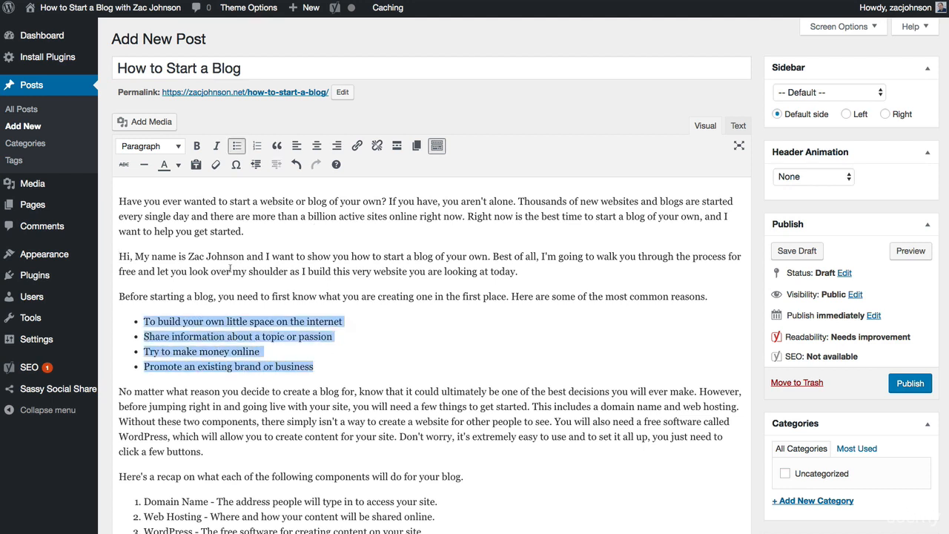
{"action": "left_click", "coordinate": [236, 145]}
{"action": "left_click", "coordinate": [237, 117]}
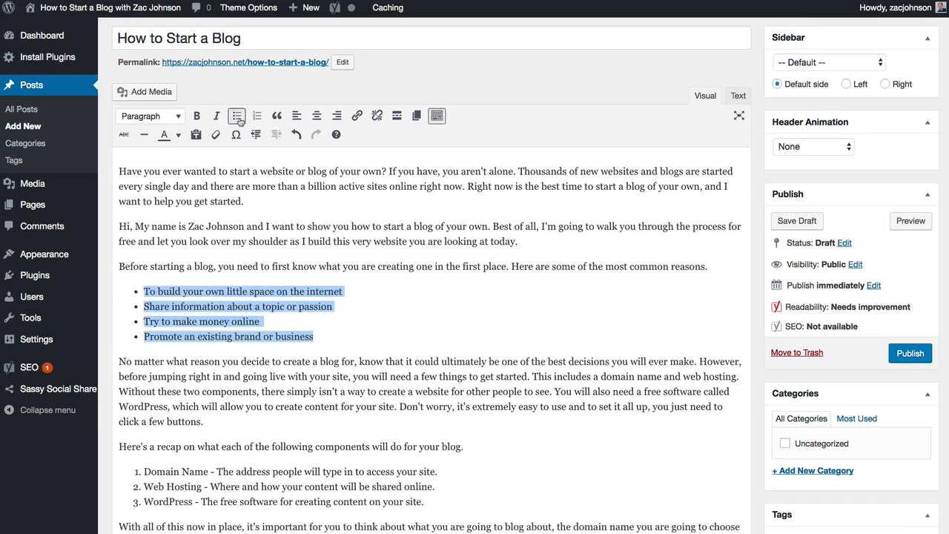
{"action": "left_click", "coordinate": [216, 115]}
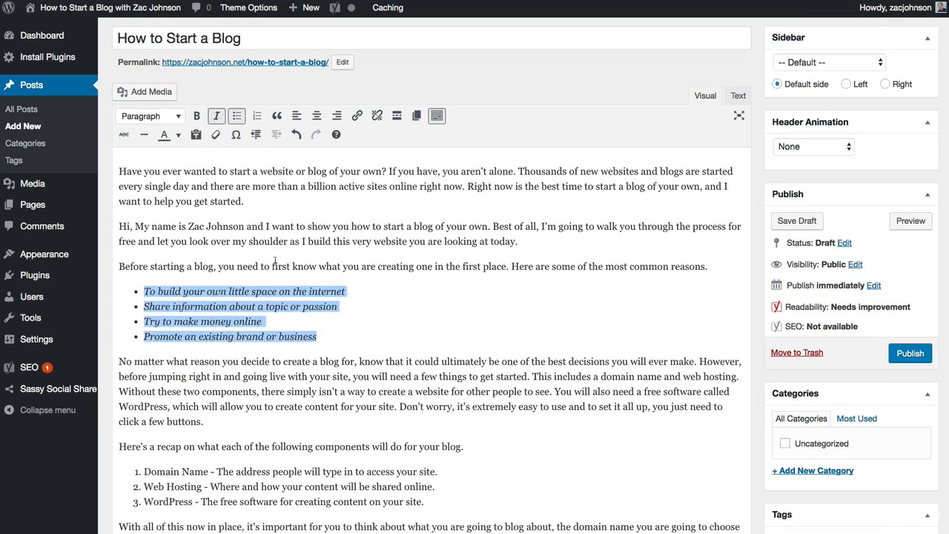
{"action": "left_click", "coordinate": [367, 312]}
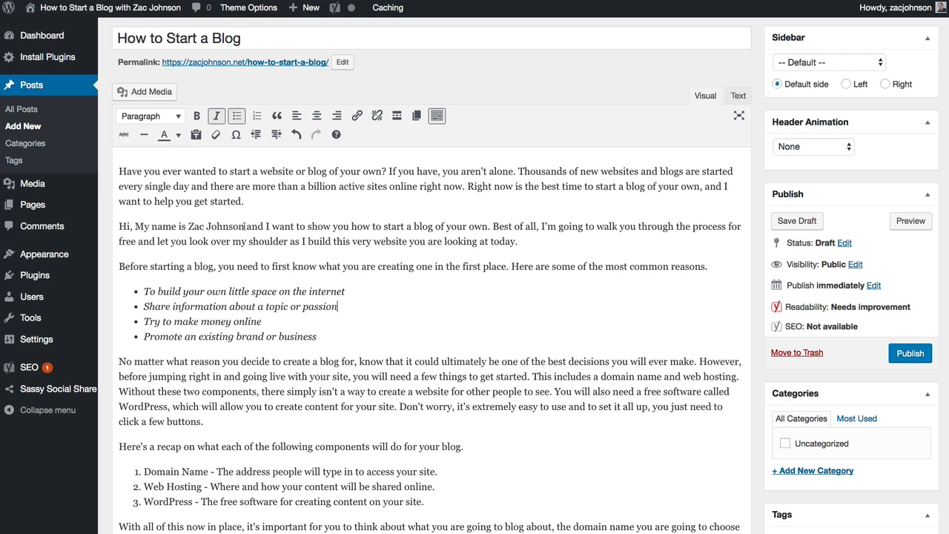
{"action": "left_click_drag", "start_coordinate": [245, 226], "coordinate": [117, 227]}
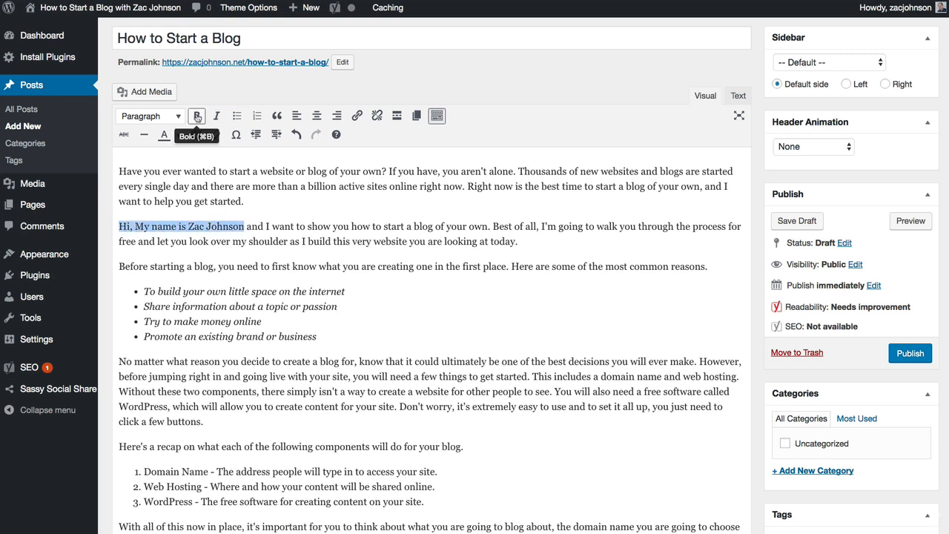
{"action": "left_click", "coordinate": [197, 116]}
- Add the line "Let Me Tell You a Story about Blogging!" as its own paragraph after the first paragraph
{"action": "left_click", "coordinate": [264, 201]}
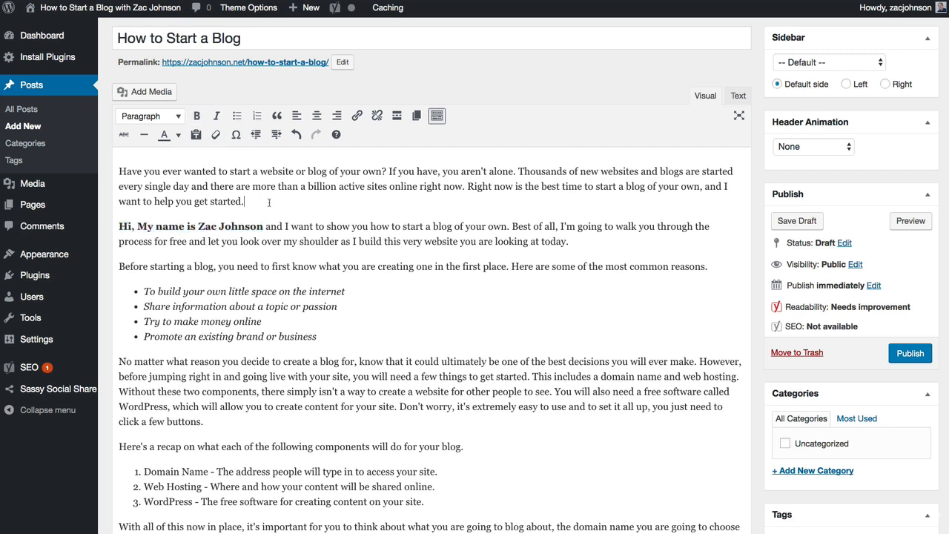
{"action": "key", "text": "Return"}
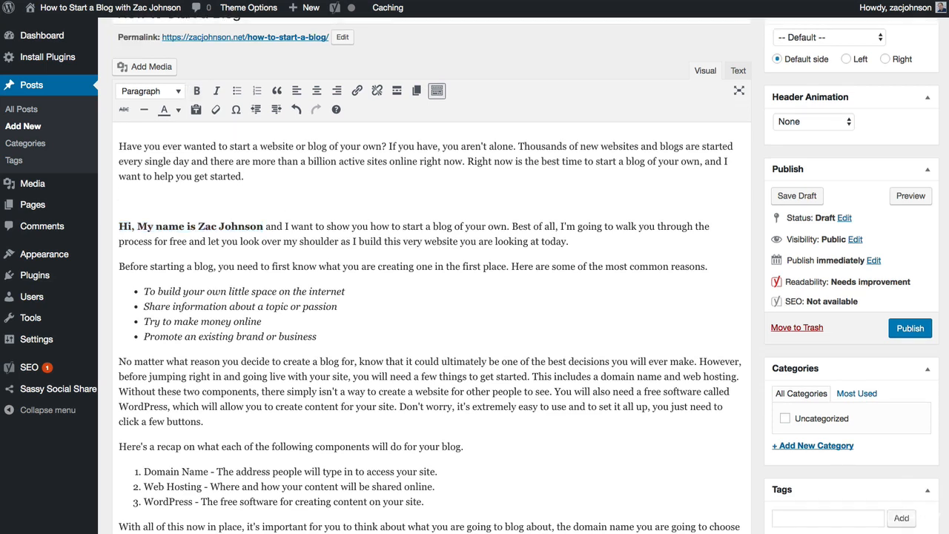
{"action": "type", "text": "Let Me Tell You a Stor"}
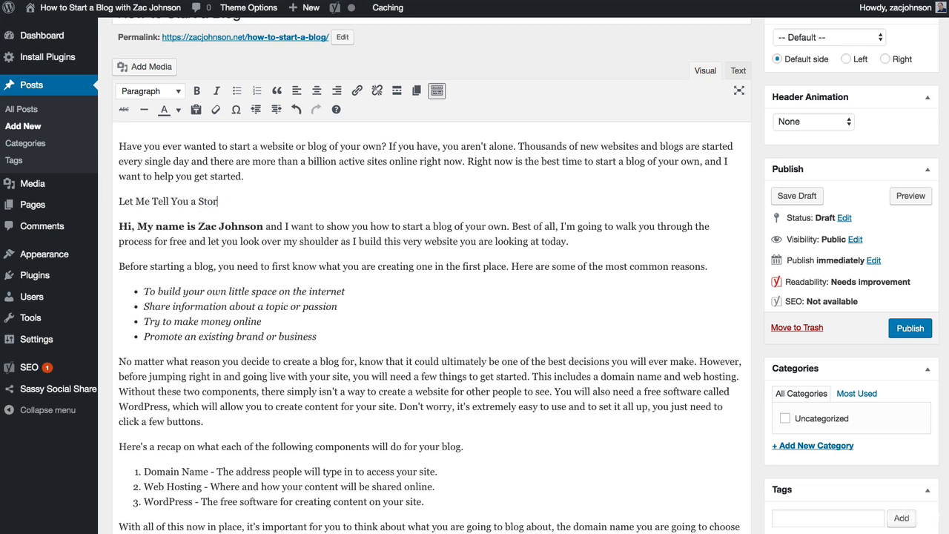
{"action": "type", "text": "uy about Blogging!"}
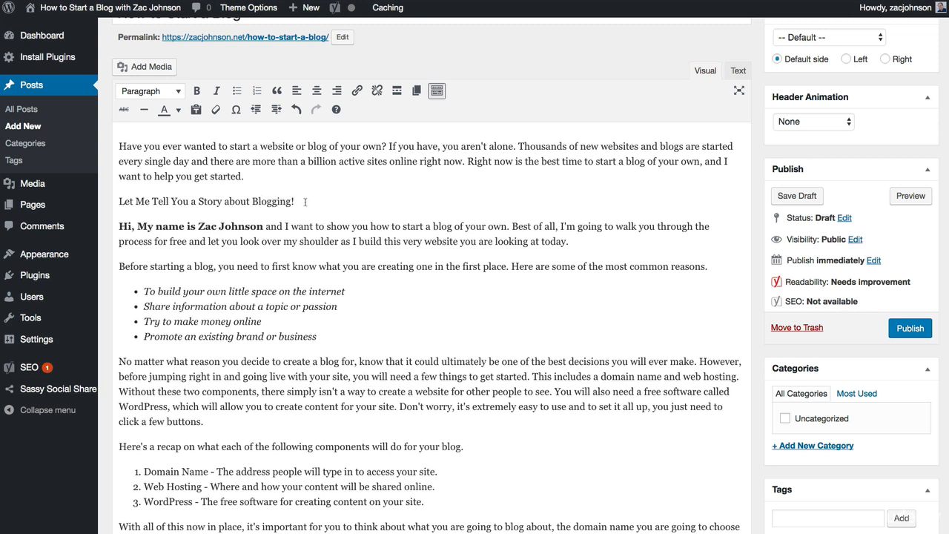
- Format the line "Let Me Tell You a Story about Blogging!" as Heading 2
{"action": "left_click_drag", "start_coordinate": [305, 202], "coordinate": [112, 198]}
{"action": "left_click", "coordinate": [184, 91]}
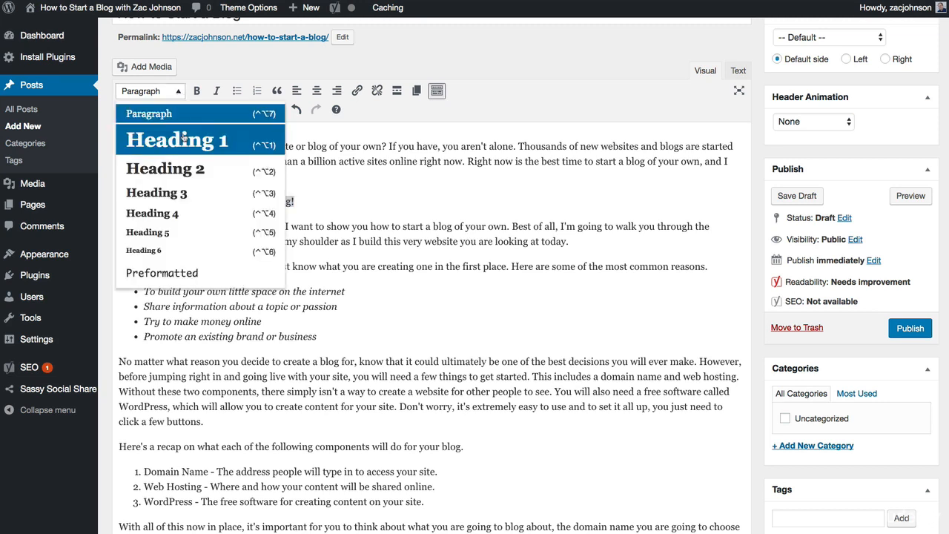
{"action": "left_click", "coordinate": [195, 169]}
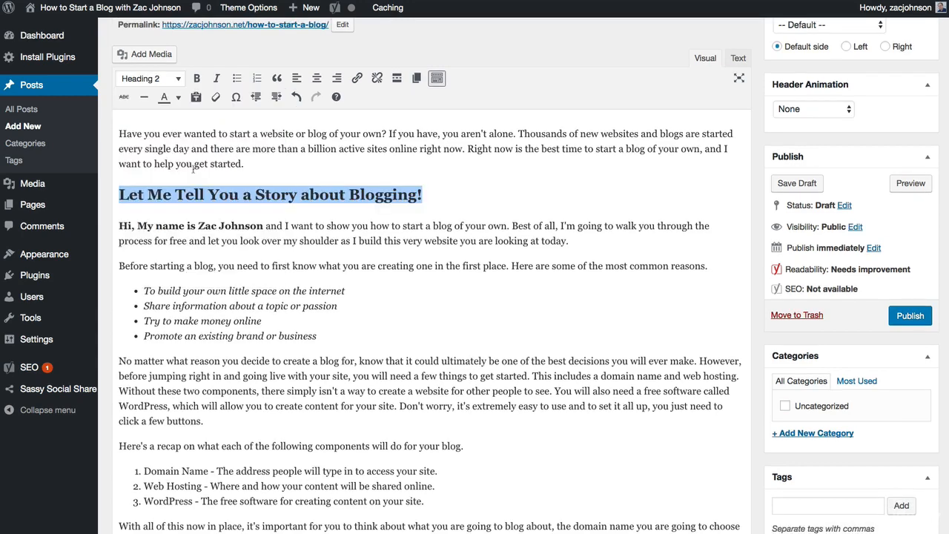
{"action": "left_click", "coordinate": [474, 210]}
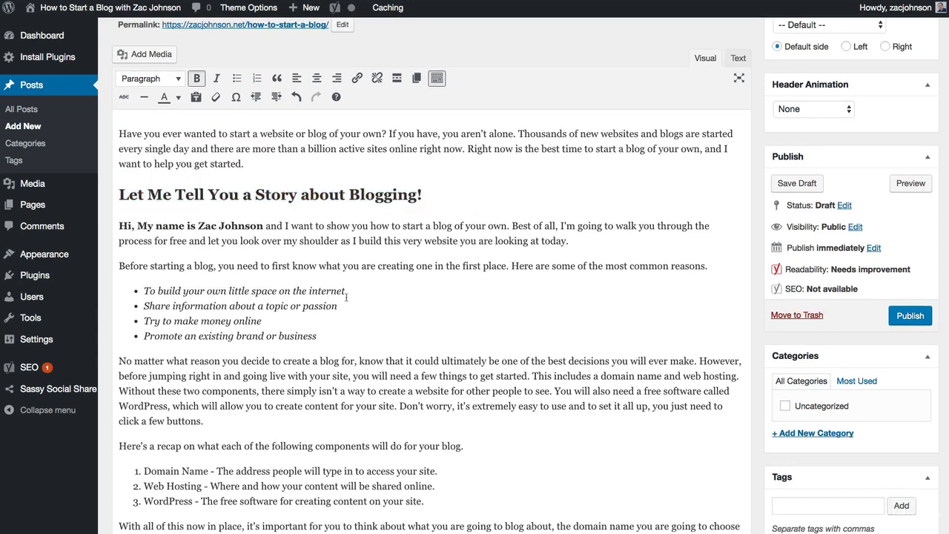
- Format the line "Here's a recap on what each of the following components will do for your blog." as Heading 3
{"action": "scroll", "coordinate": [346, 297], "scroll_direction": "down", "scroll_amount": 3}
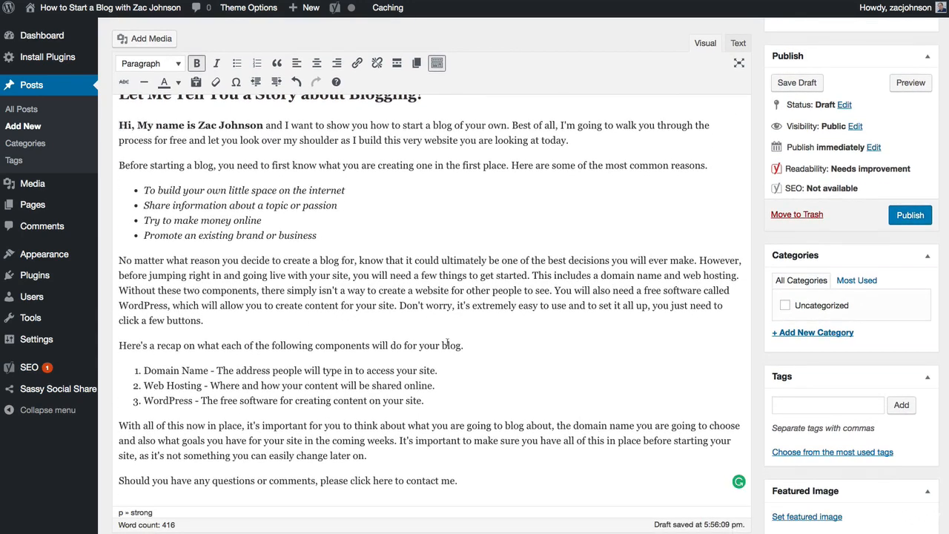
{"action": "left_click_drag", "start_coordinate": [466, 345], "coordinate": [104, 353]}
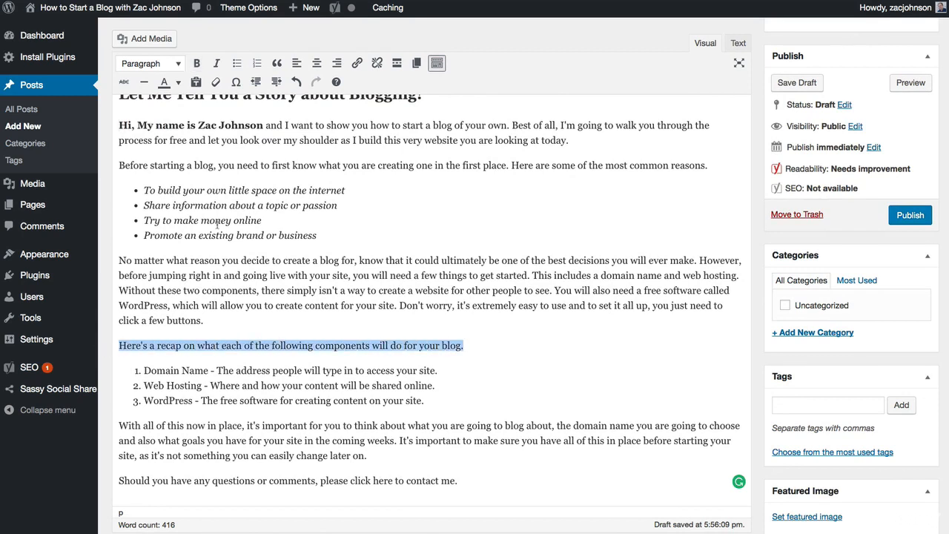
{"action": "left_click", "coordinate": [150, 63]}
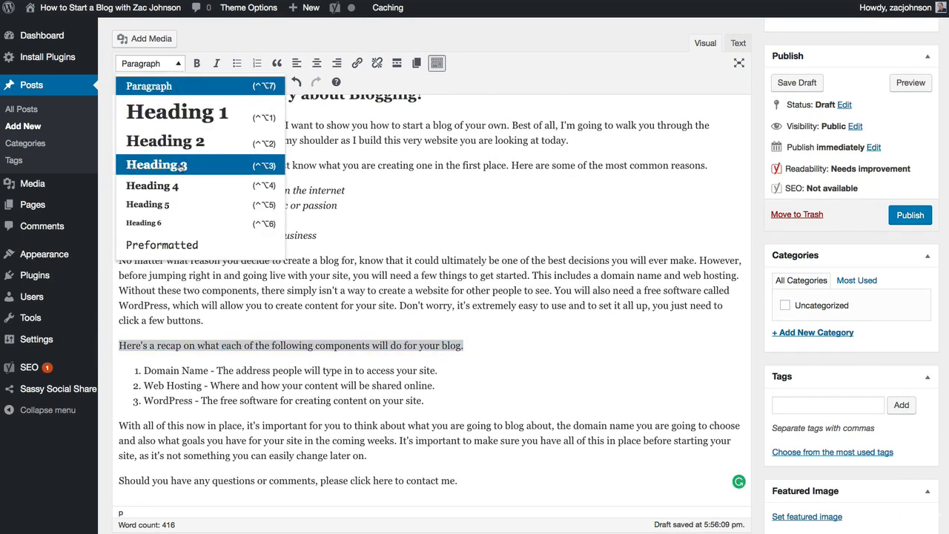
{"action": "left_click", "coordinate": [178, 165]}
{"action": "left_click", "coordinate": [385, 272]}
- Insert an empty, centred line between the first paragraph and the Heading 2 line
{"action": "scroll", "coordinate": [422, 297], "scroll_direction": "up", "scroll_amount": 5}
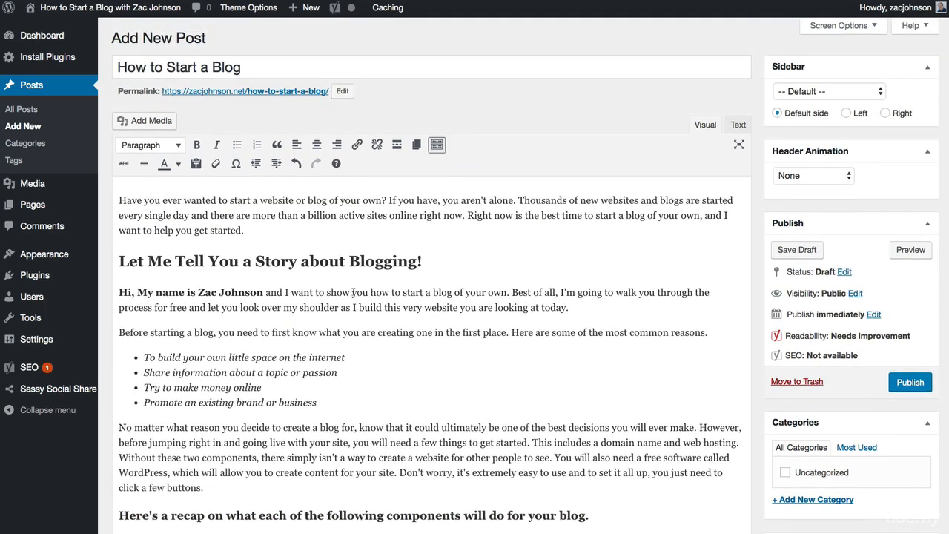
{"action": "left_click", "coordinate": [119, 293]}
{"action": "left_click", "coordinate": [392, 233]}
{"action": "key", "text": "Return"}
{"action": "left_click", "coordinate": [317, 123]}
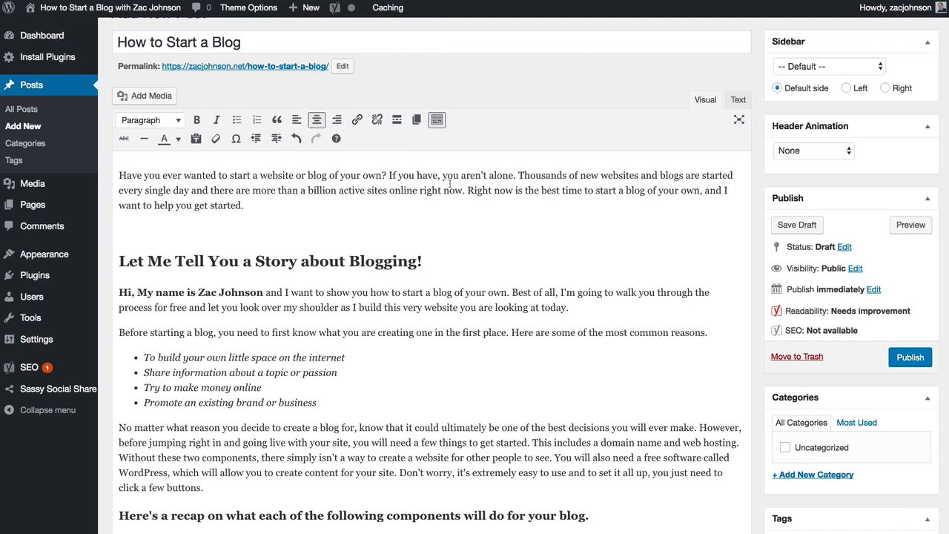
- Upload the image bigstock-Start-your-blog-today-handwr-150418574.jpg from the wp file folder to the media library
{"action": "left_click", "coordinate": [152, 96]}
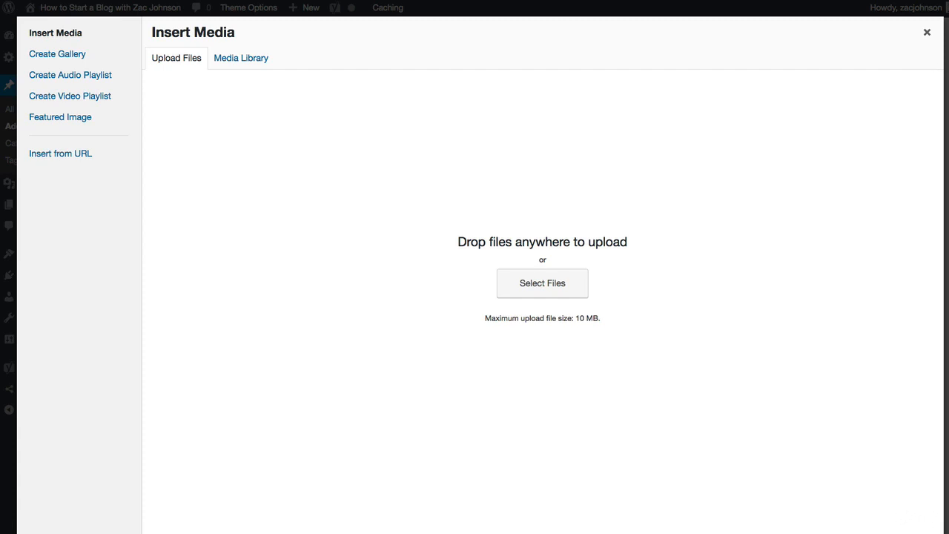
{"action": "left_click", "coordinate": [555, 281]}
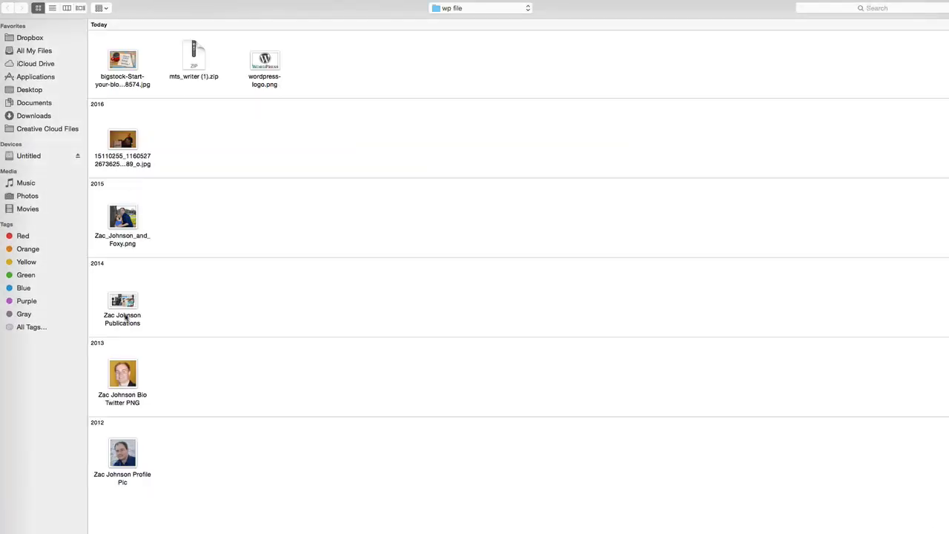
{"action": "double_click", "coordinate": [125, 61]}
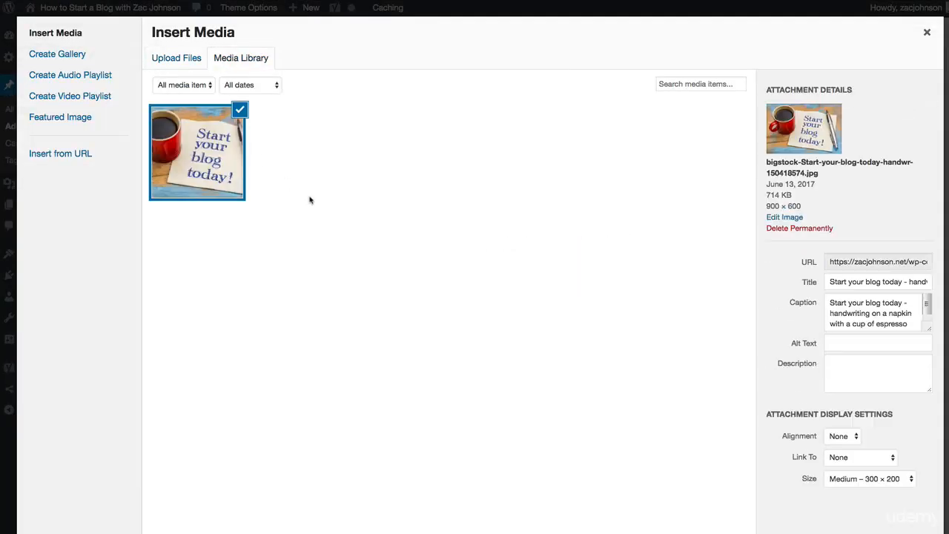
- Clear the uploaded image's caption and shorten its title to "Start your blog today"
{"action": "double_click", "coordinate": [883, 319]}
{"action": "triple_click", "coordinate": [884, 319]}
{"action": "key", "text": "BackSpace"}
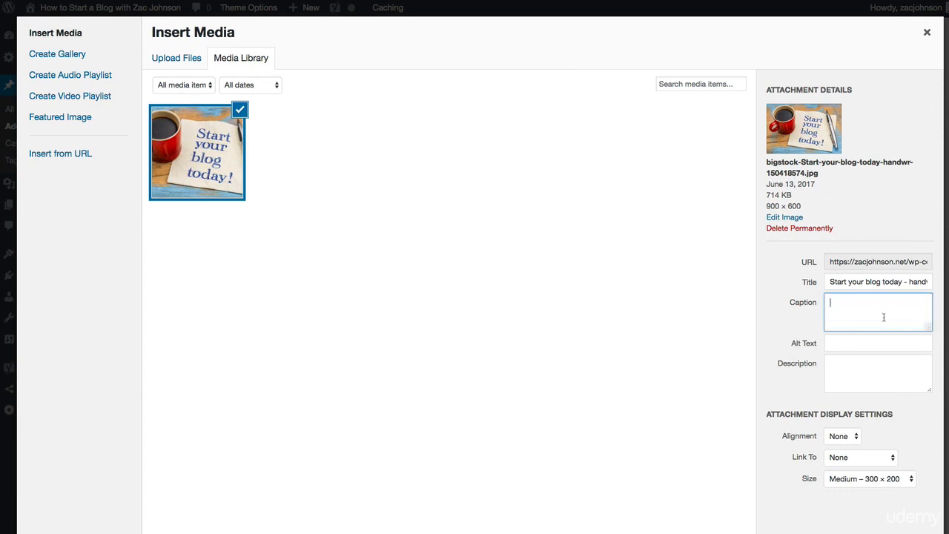
{"action": "left_click_drag", "start_coordinate": [902, 281], "coordinate": [932, 289]}
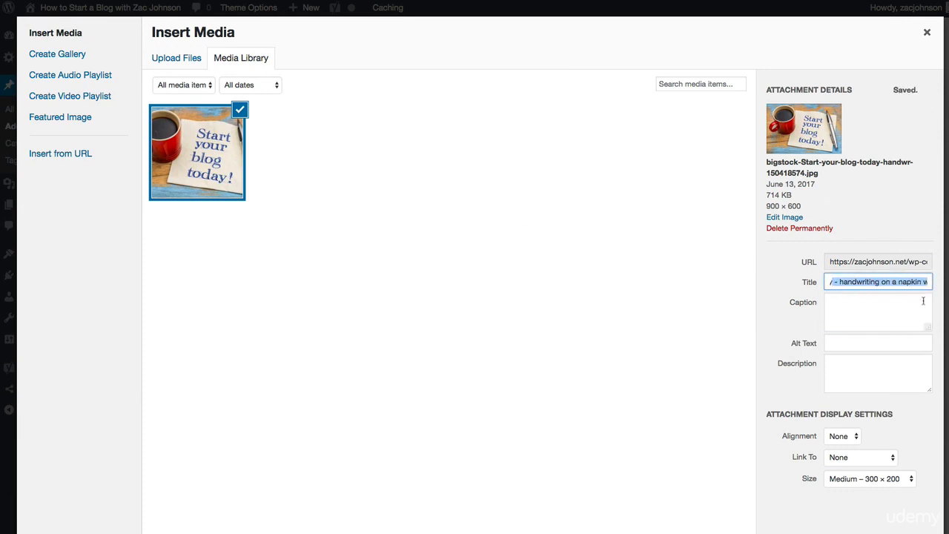
{"action": "key", "text": "BackSpace"}
- Set the image size to Full Size – 900 × 600 and insert the image into the post
{"action": "left_click", "coordinate": [897, 482]}
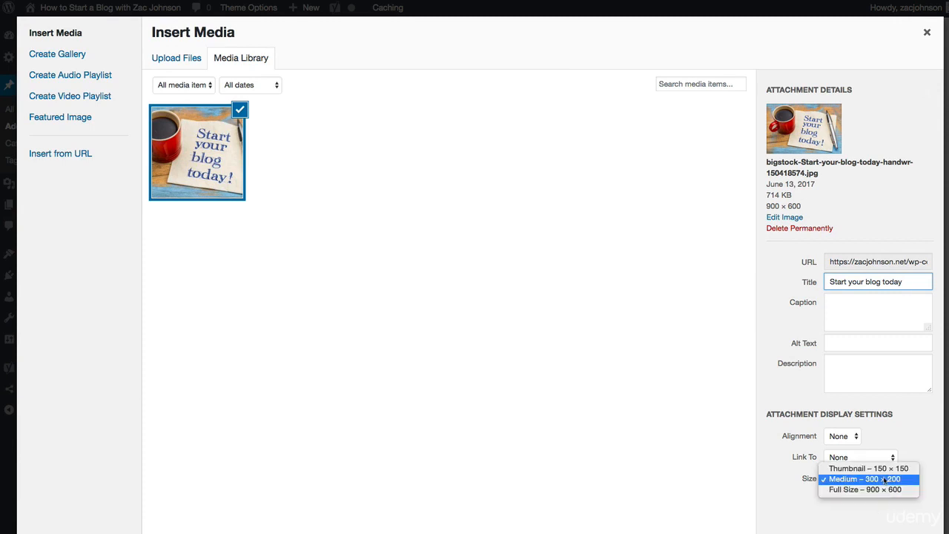
{"action": "left_click", "coordinate": [882, 491]}
{"action": "left_click", "coordinate": [617, 389]}
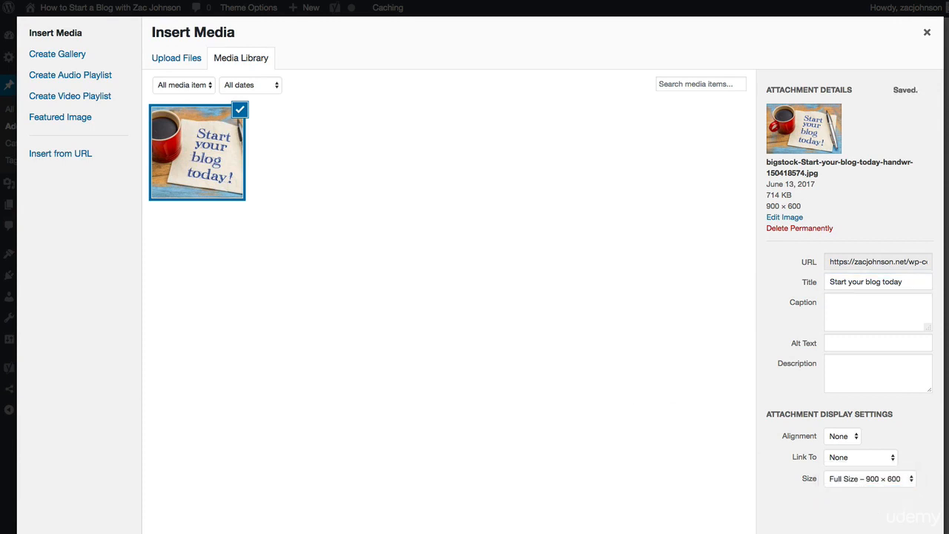
{"action": "left_click", "coordinate": [894, 533]}
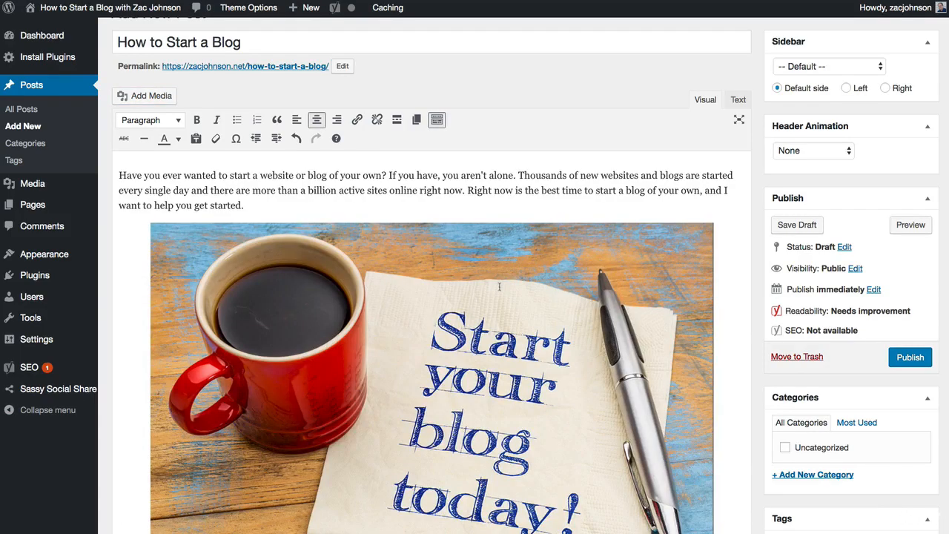
{"action": "left_click", "coordinate": [499, 287]}
{"action": "left_click", "coordinate": [336, 186]}
- Insert an empty, centred line between the paragraph ending "click a few buttons." and the recap heading
{"action": "scroll", "coordinate": [430, 294], "scroll_direction": "down", "scroll_amount": 1}
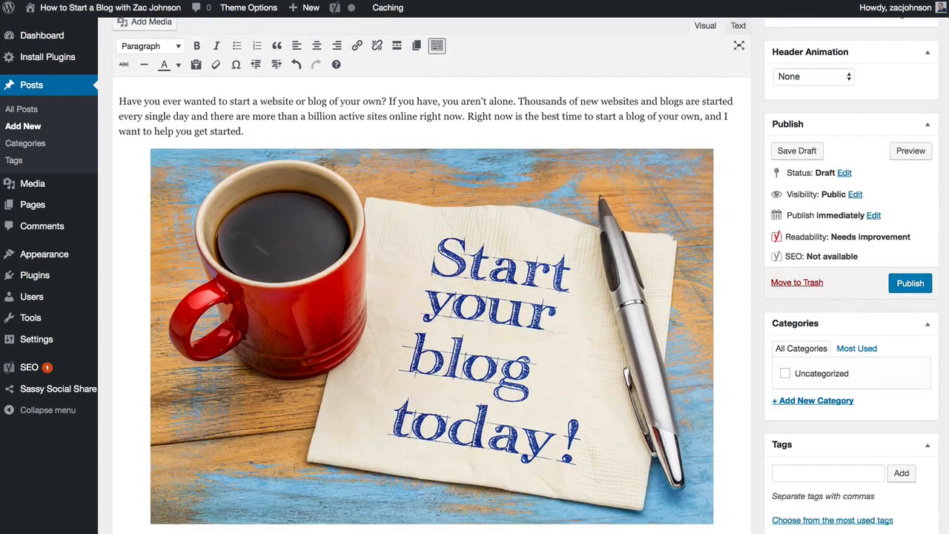
{"action": "scroll", "coordinate": [383, 306], "scroll_direction": "down", "scroll_amount": 6}
{"action": "left_click", "coordinate": [383, 306]}
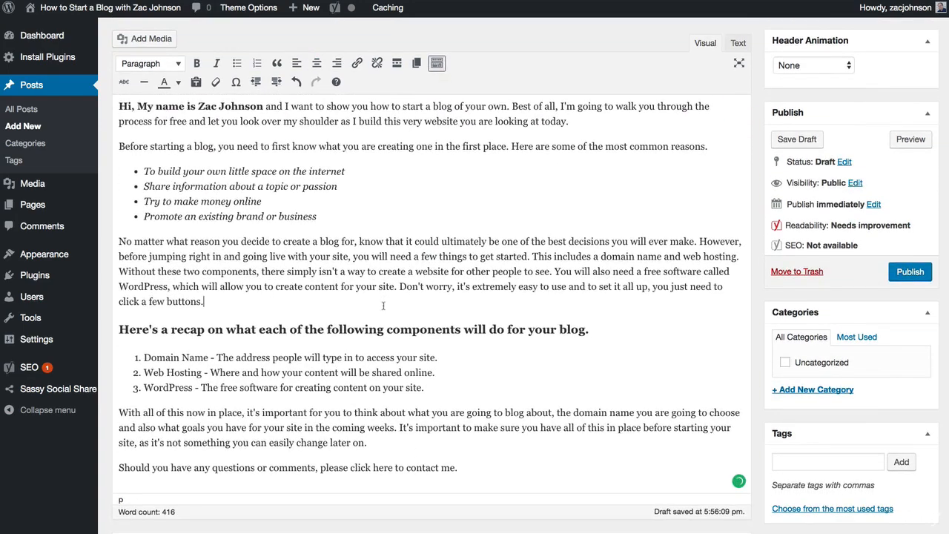
{"action": "key", "text": "Return"}
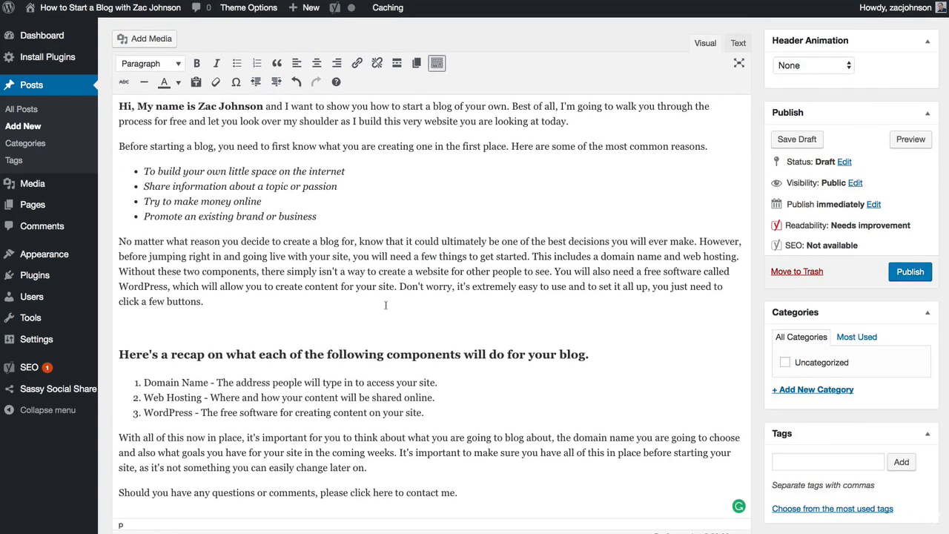
{"action": "left_click", "coordinate": [316, 63]}
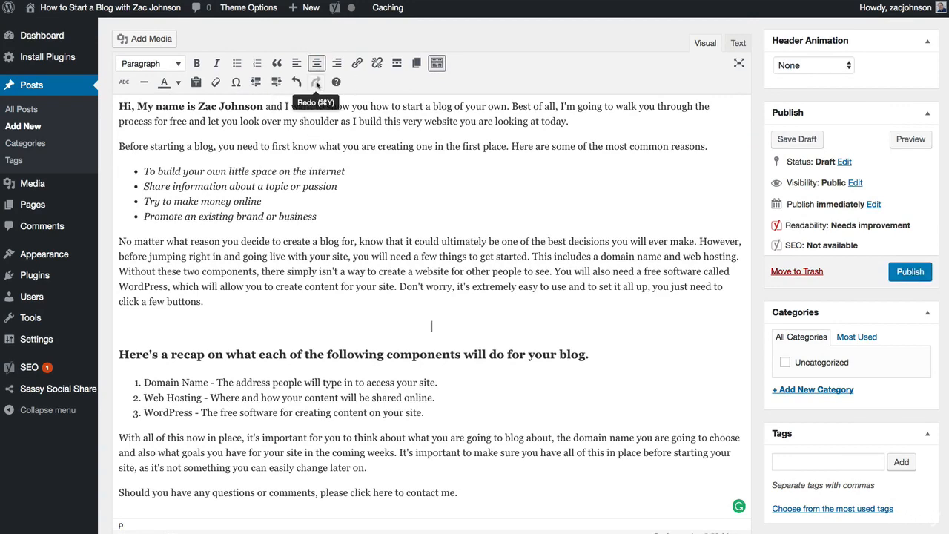
- Upload wordpress-logo.png to the media library as an image for the post
{"action": "left_click", "coordinate": [127, 39]}
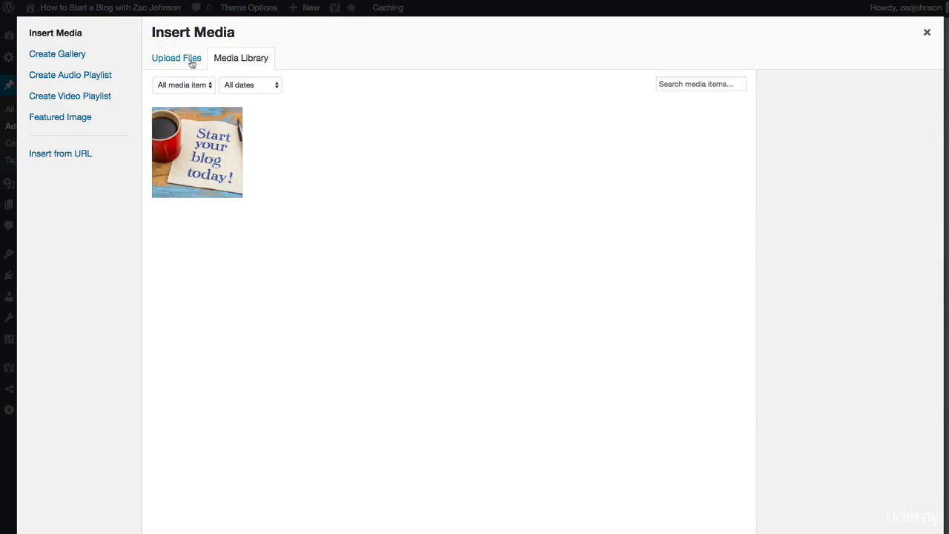
{"action": "left_click", "coordinate": [192, 62]}
{"action": "left_click", "coordinate": [554, 290]}
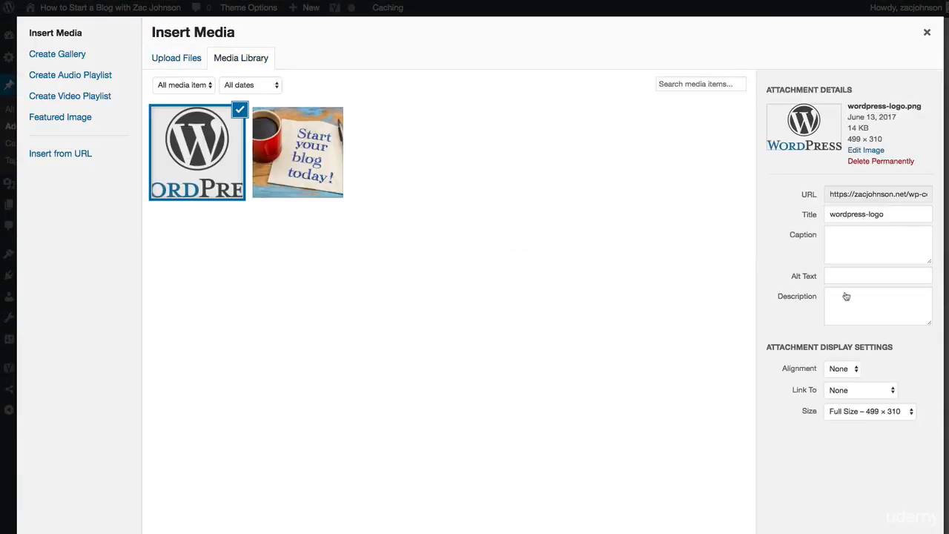
- Shorten the logo's title to "wordpress", set its alignment to Center and insert it above the recap heading
{"action": "double_click", "coordinate": [881, 216]}
{"action": "key", "text": "BackSpace"}
{"action": "key", "text": "BackSpace"}
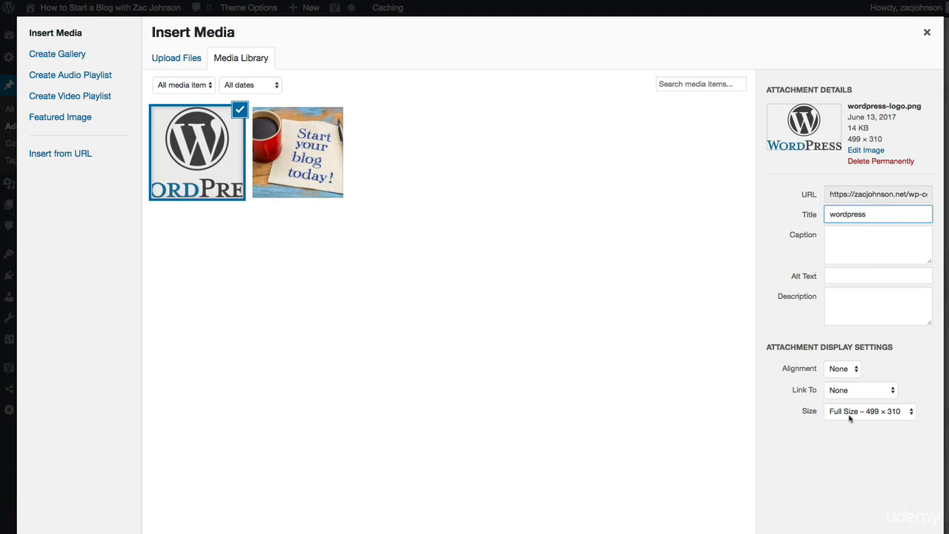
{"action": "left_click", "coordinate": [852, 370]}
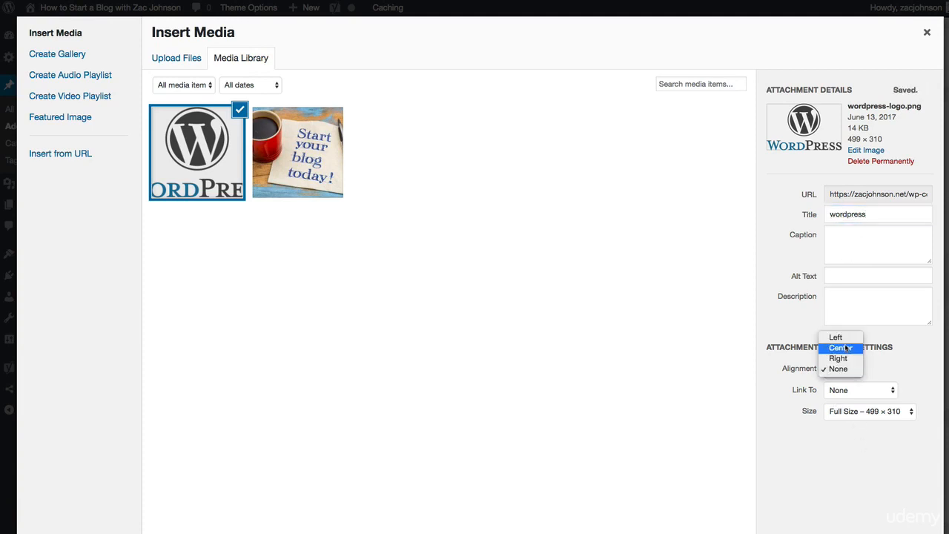
{"action": "left_click", "coordinate": [846, 348]}
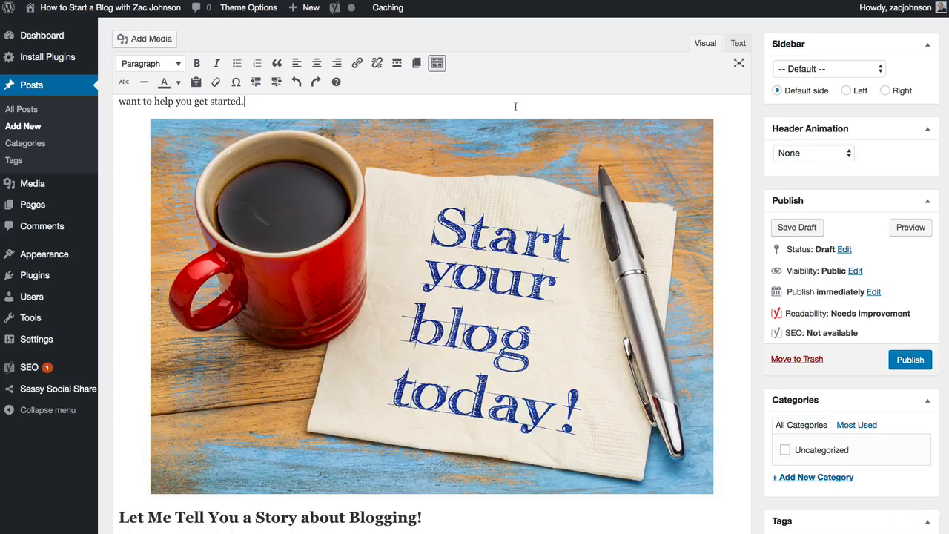
{"action": "left_click", "coordinate": [436, 158]}
{"action": "scroll", "coordinate": [528, 102], "scroll_direction": "down", "scroll_amount": 10}
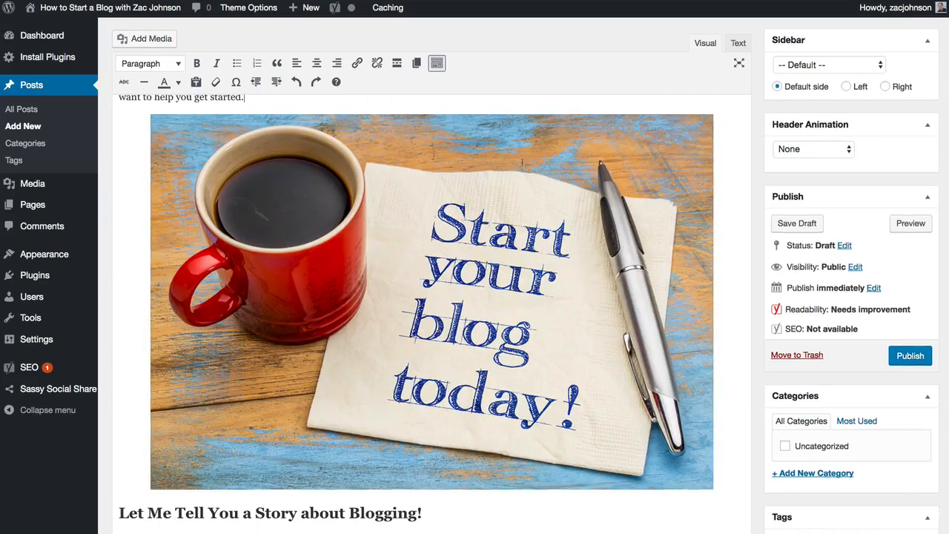
{"action": "scroll", "coordinate": [489, 223], "scroll_direction": "down", "scroll_amount": 1}
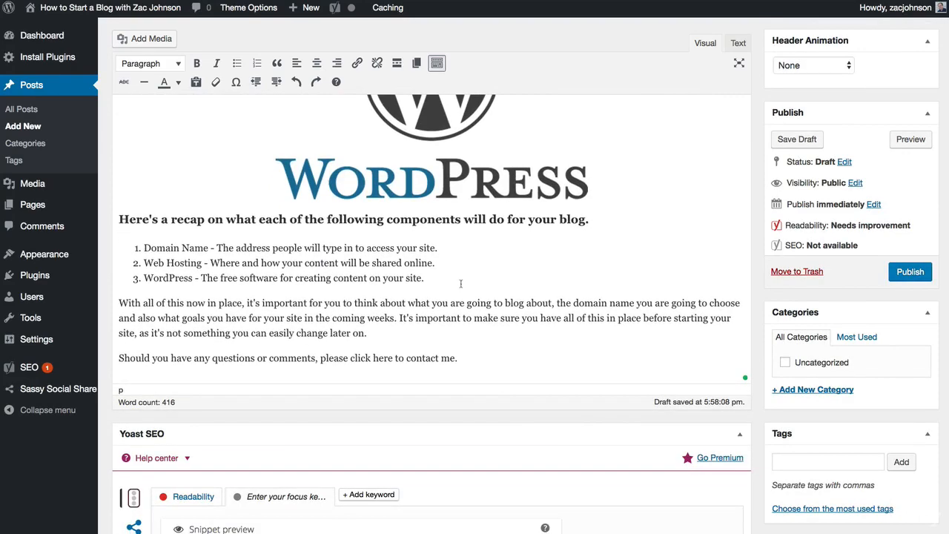
{"action": "scroll", "coordinate": [320, 265], "scroll_direction": "up", "scroll_amount": 15}
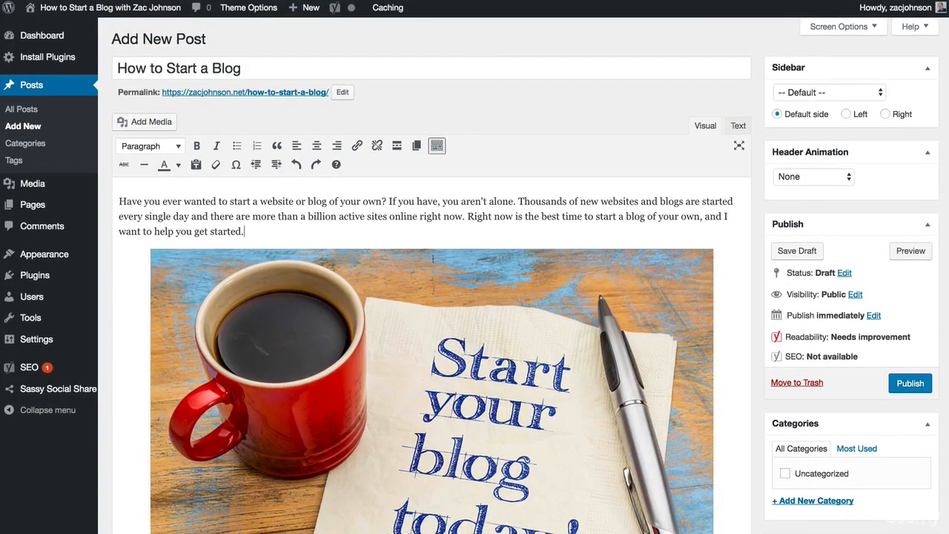
{"action": "scroll", "coordinate": [433, 259], "scroll_direction": "down", "scroll_amount": 6}
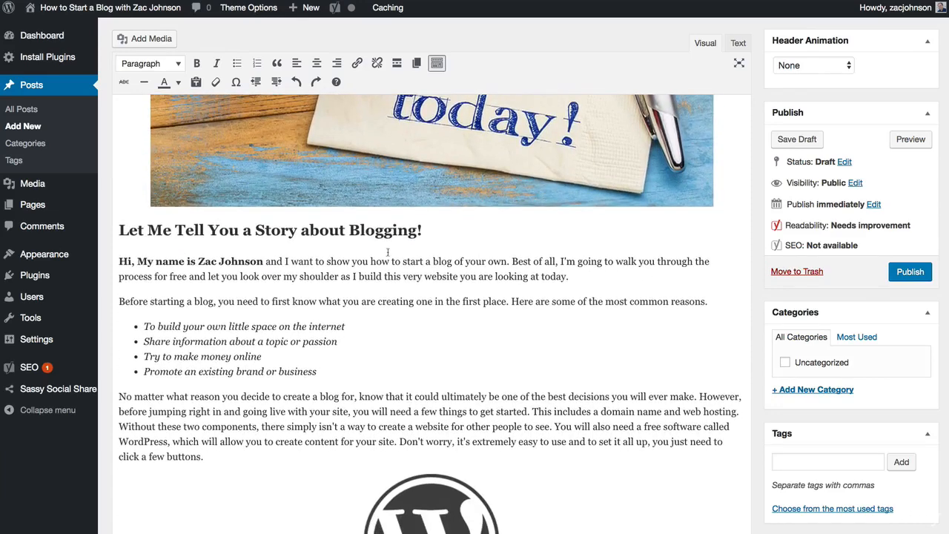
{"action": "left_click_drag", "start_coordinate": [371, 261], "coordinate": [508, 261]}
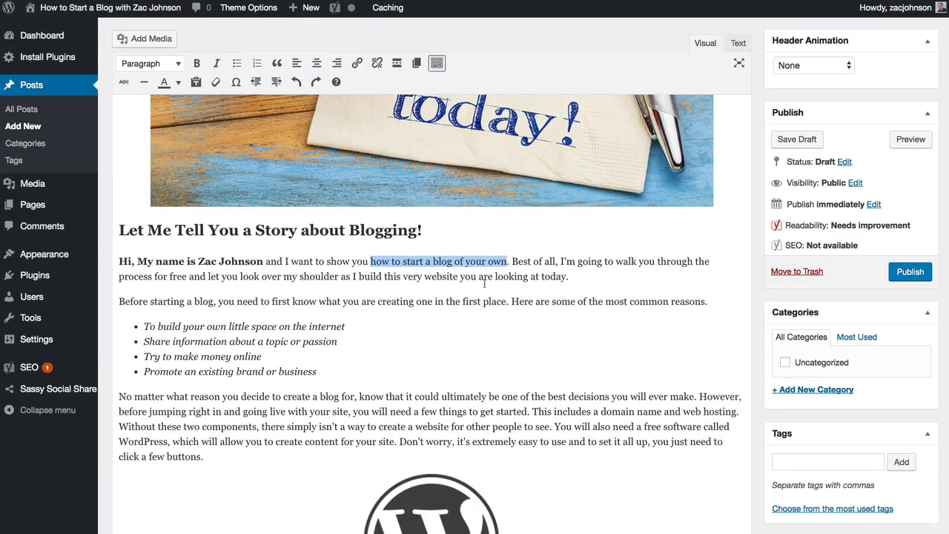
{"action": "left_click", "coordinate": [357, 63]}
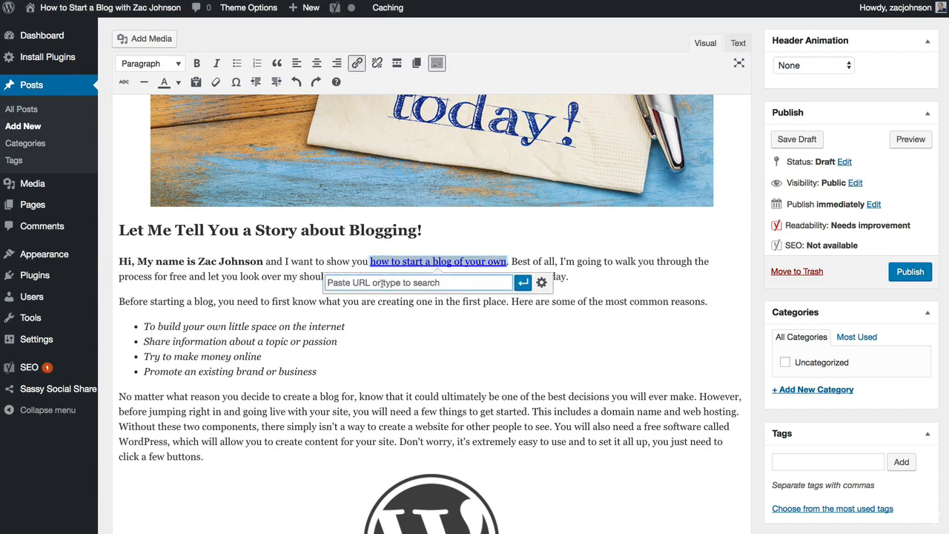
{"action": "type", "text": "https://"}
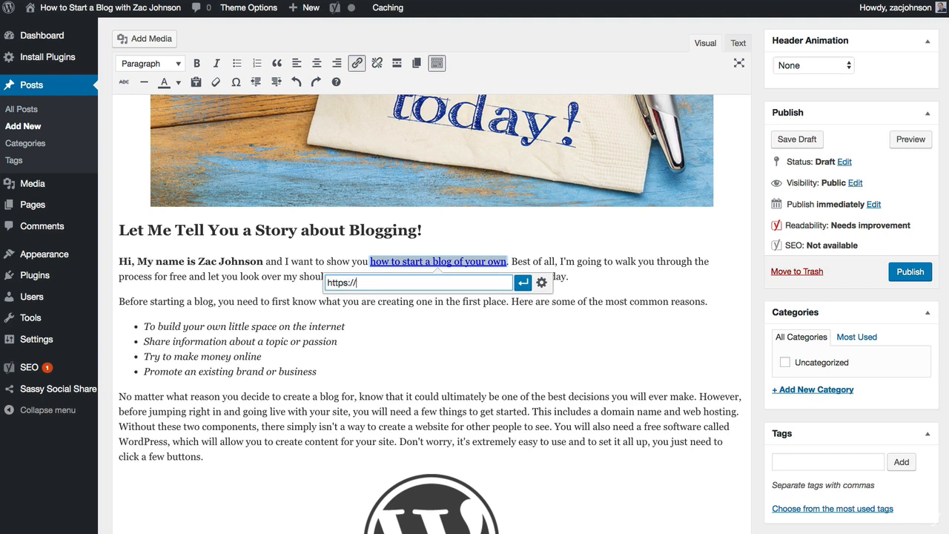
{"action": "type", "text": "blogging.org"}
{"action": "left_click", "coordinate": [523, 282]}
{"action": "left_click", "coordinate": [527, 261]}
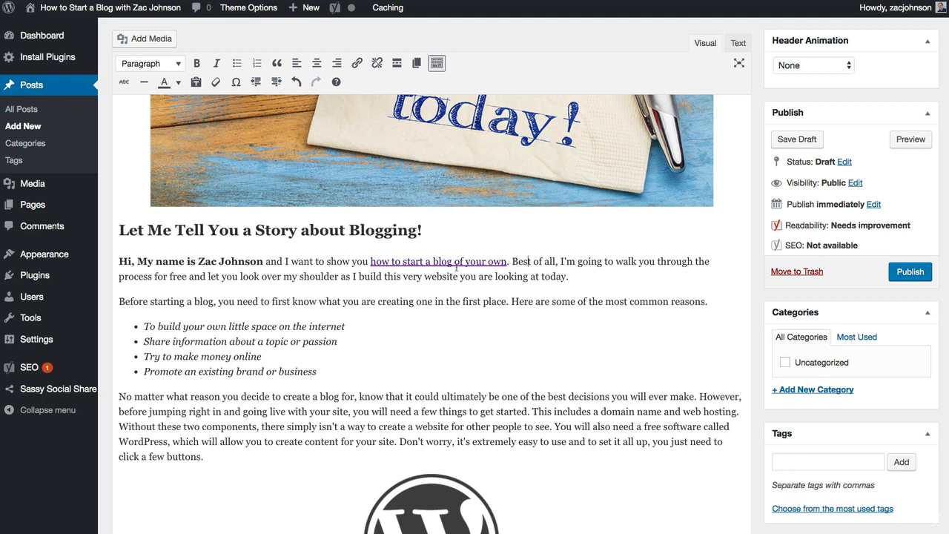
{"action": "left_click", "coordinate": [454, 262]}
{"action": "left_click", "coordinate": [603, 301]}
- Create the category "Blogging Resources" and assign it to the post
{"action": "left_click", "coordinate": [810, 392]}
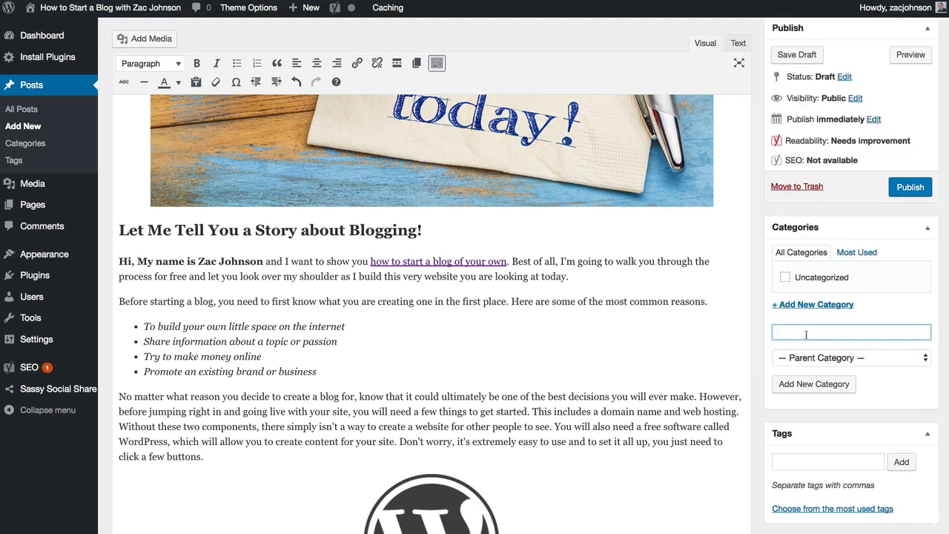
{"action": "type", "text": "BBlogging Resources"}
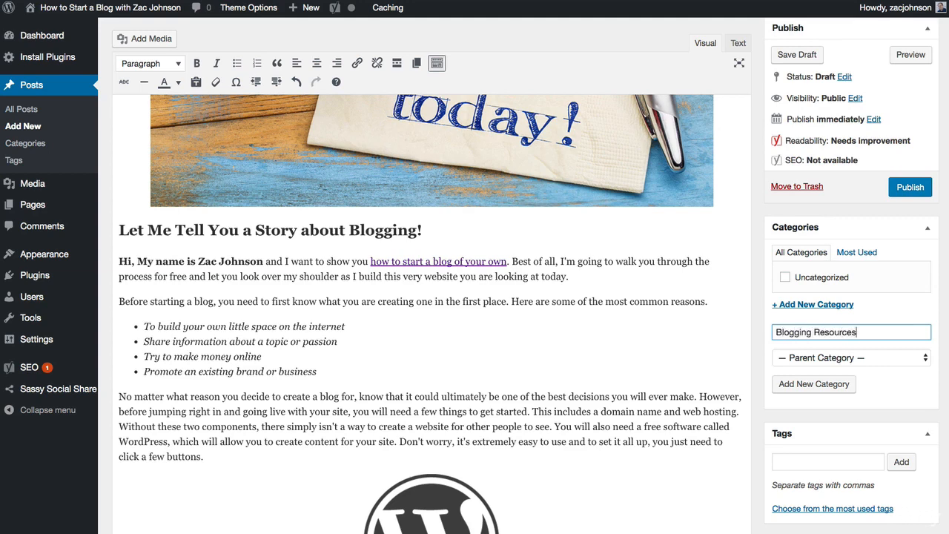
{"action": "left_click", "coordinate": [811, 385]}
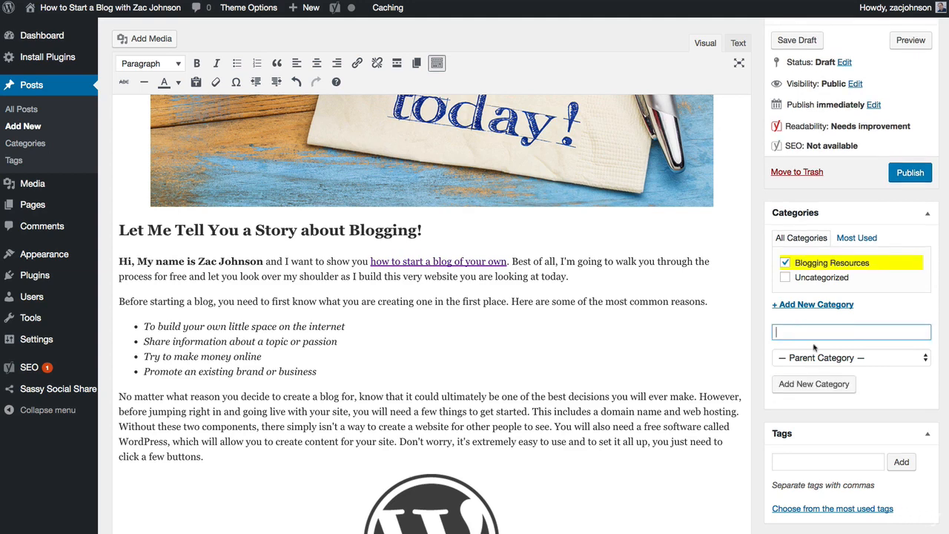
- Write a meta description promoting the blogger's free 7-day guide for starting a blog in the next 10 minutes, calling it fast, free and easy to use
{"action": "scroll", "coordinate": [647, 244], "scroll_direction": "up", "scroll_amount": 10}
{"action": "scroll", "coordinate": [650, 242], "scroll_direction": "down", "scroll_amount": 10}
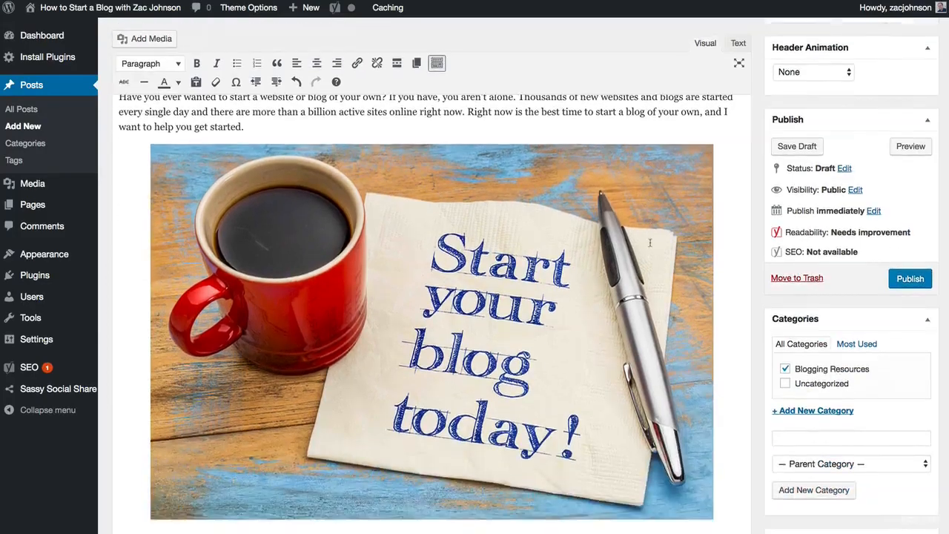
{"action": "scroll", "coordinate": [650, 243], "scroll_direction": "down", "scroll_amount": 10}
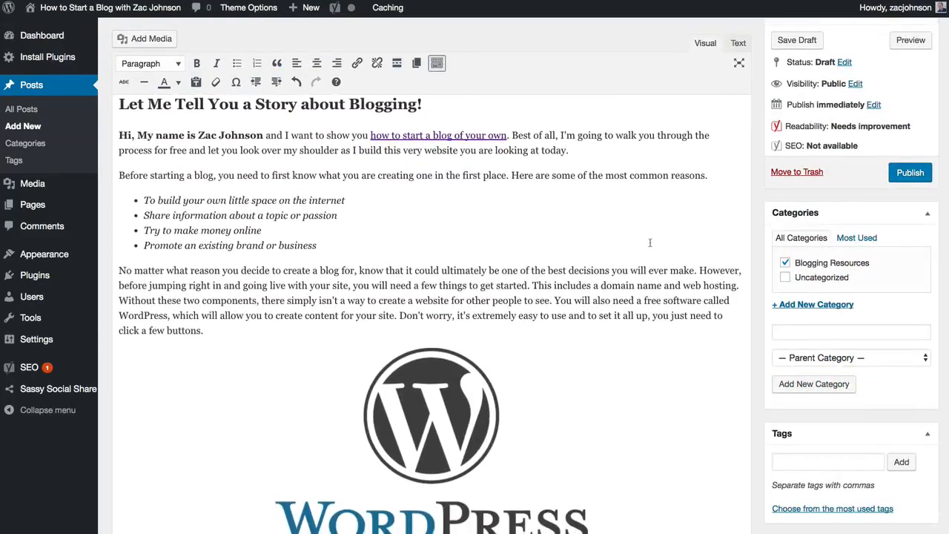
{"action": "scroll", "coordinate": [650, 246], "scroll_direction": "down", "scroll_amount": 5}
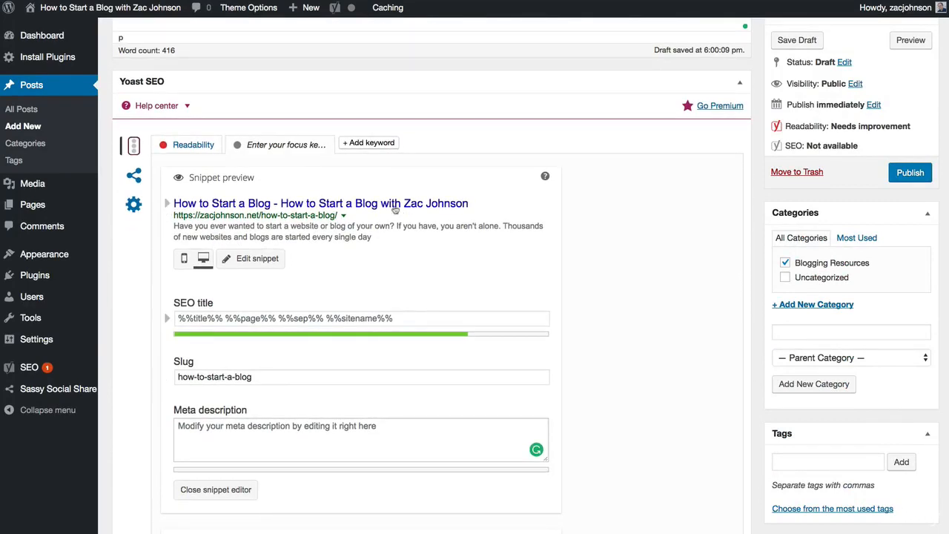
{"action": "left_click", "coordinate": [395, 210]}
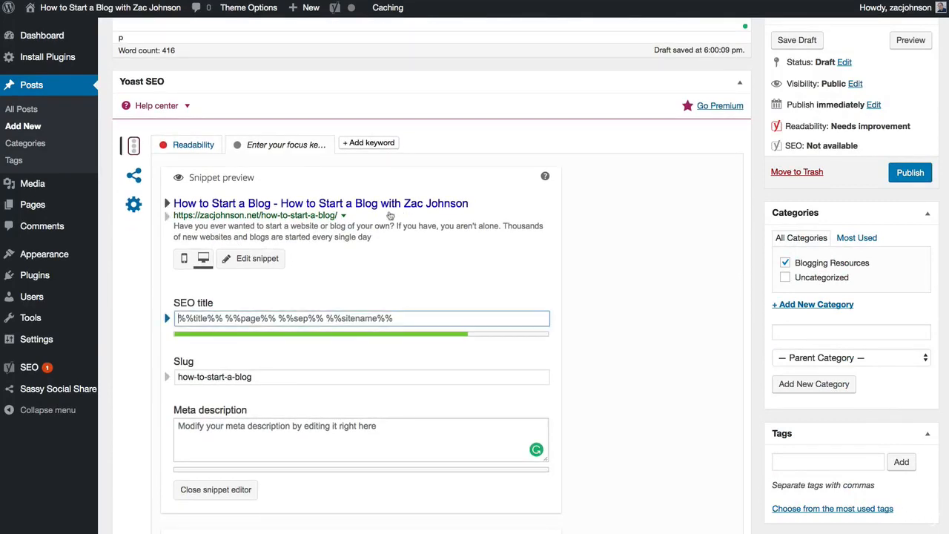
{"action": "left_click", "coordinate": [328, 426]}
{"action": "type", "text": "Discover how to start a blog in the next 10 minutes through Zac Johnson's free 7-day blogging guide. It's fast, free and easy to use."}
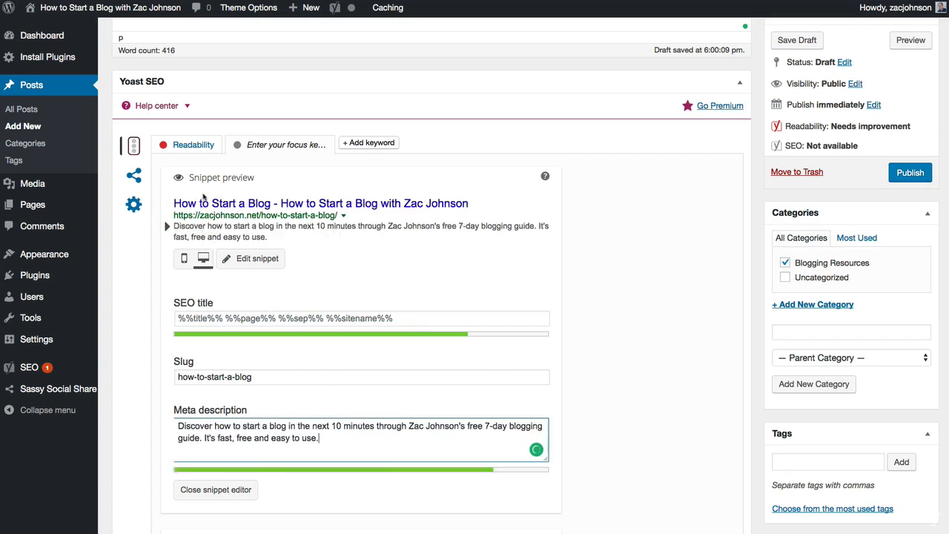
- Copy the title from the snippet preview into the SEO title as plain text
{"action": "left_click_drag", "start_coordinate": [174, 203], "coordinate": [471, 204]}
{"action": "key", "text": "ctrl+c"}
{"action": "left_click", "coordinate": [335, 320]}
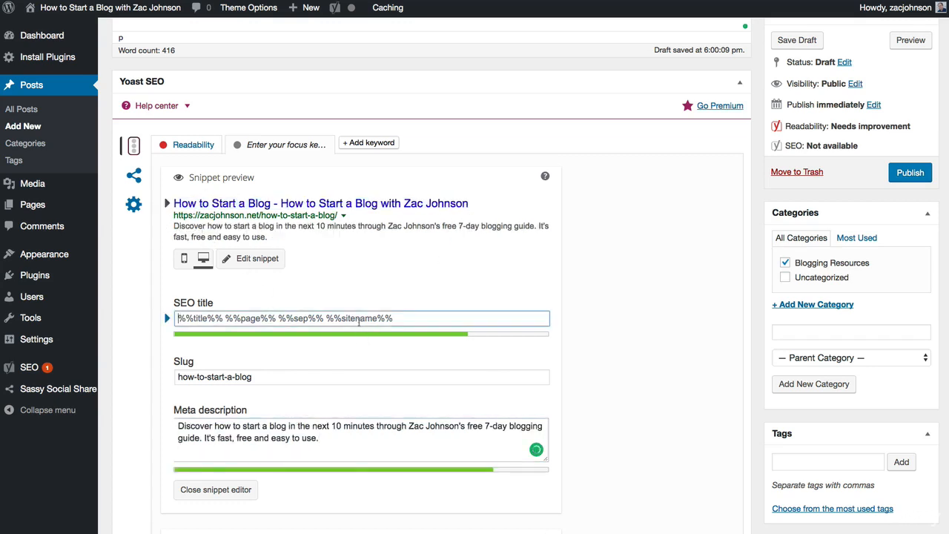
{"action": "key", "text": "ctrl+a"}
{"action": "key", "text": "ctrl+v"}
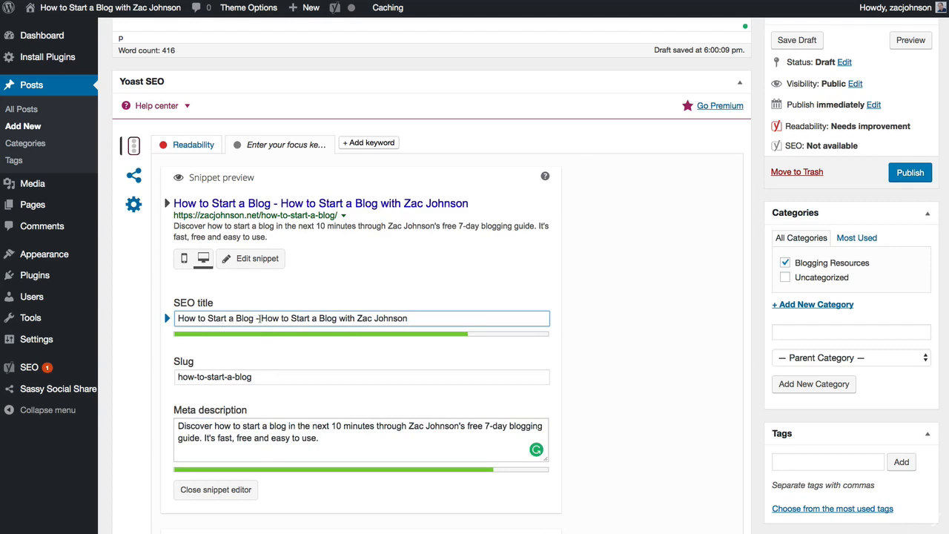
- Replace the SEO title's ending so it reads "How to Start a Blog in Just 3 Easy Steps with" followed by the blogger's name
{"action": "left_click_drag", "start_coordinate": [256, 318], "coordinate": [339, 318]}
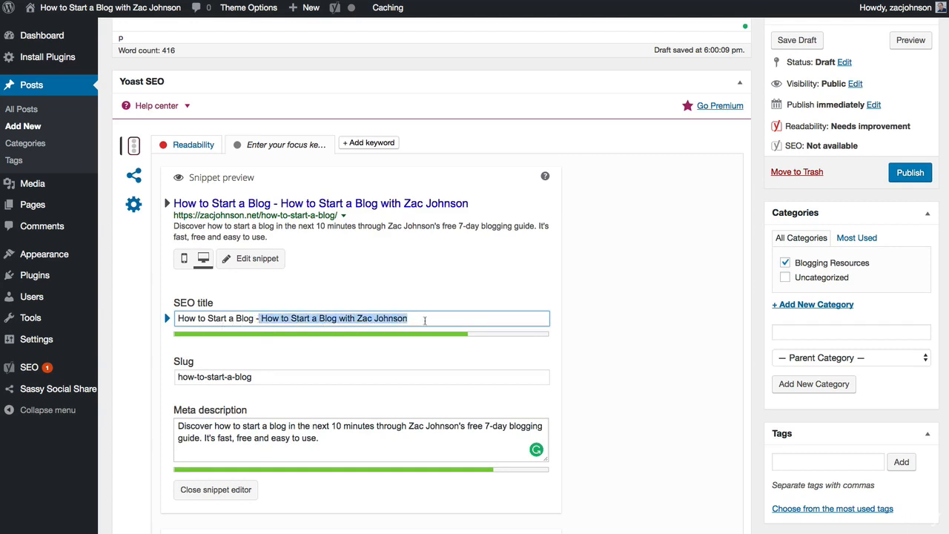
{"action": "key", "text": "BackSpace"}
{"action": "key", "text": "BackSpace"}
{"action": "key", "text": "BackSpace"}
{"action": "key", "text": "BackSpace"}
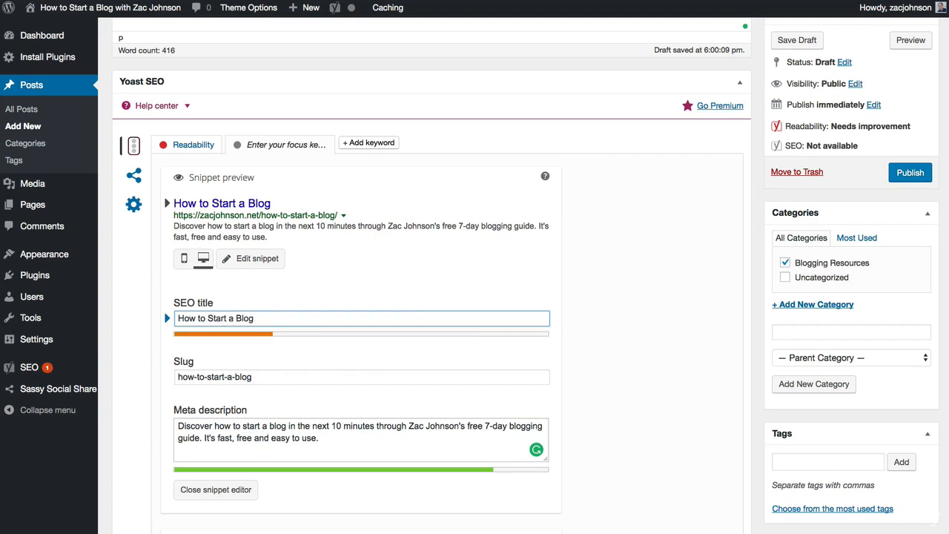
{"action": "type", "text": "in Just 3 "}
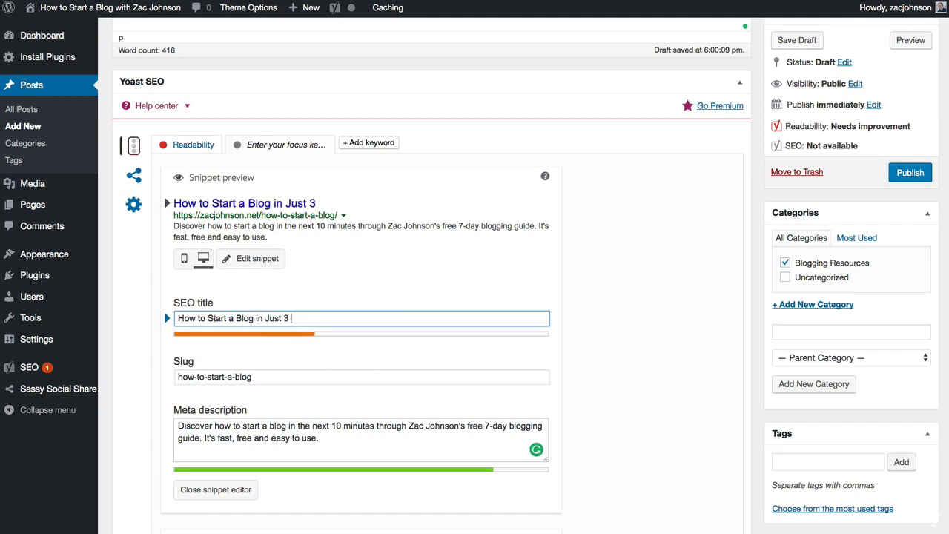
{"action": "type", "text": "Easy Steps with Zac Johnson"}
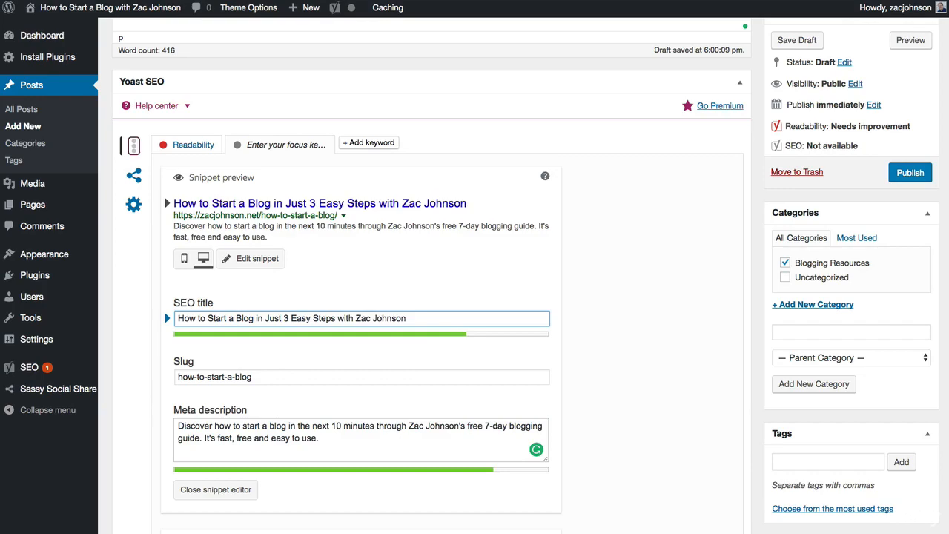
{"action": "left_click", "coordinate": [757, 130]}
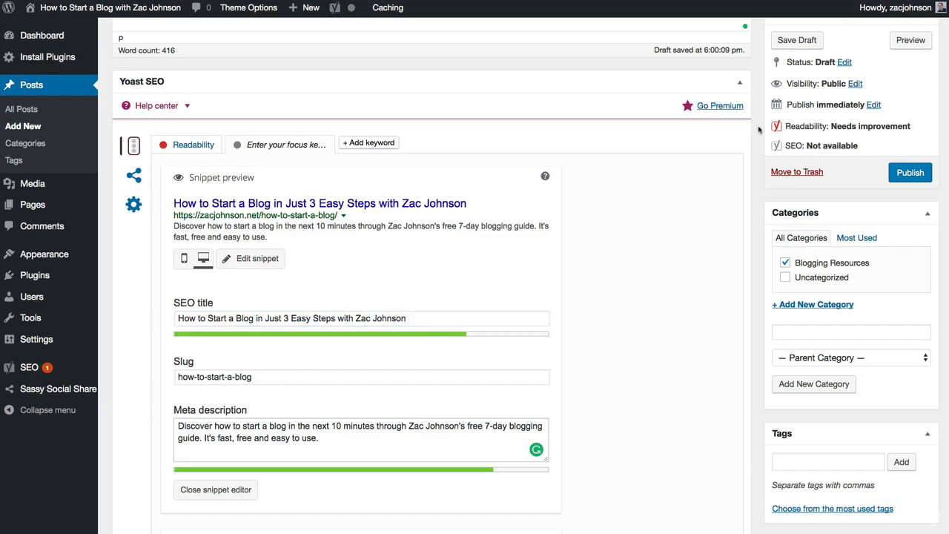
- Upload bigstock-Start-Your-Blog-Today-179334223.jpg from the wp file folder for the post's featured image
{"action": "scroll", "coordinate": [758, 130], "scroll_direction": "down", "scroll_amount": 5}
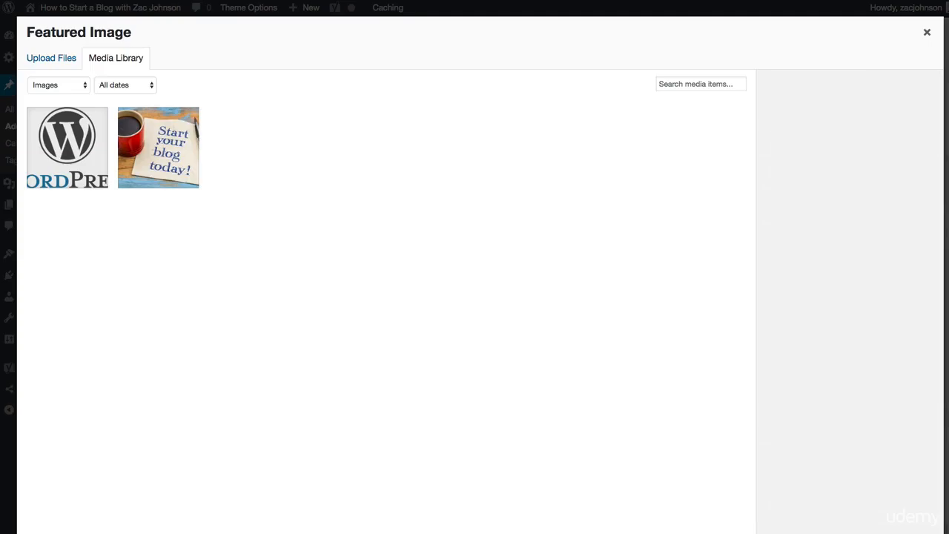
{"action": "left_click", "coordinate": [66, 59]}
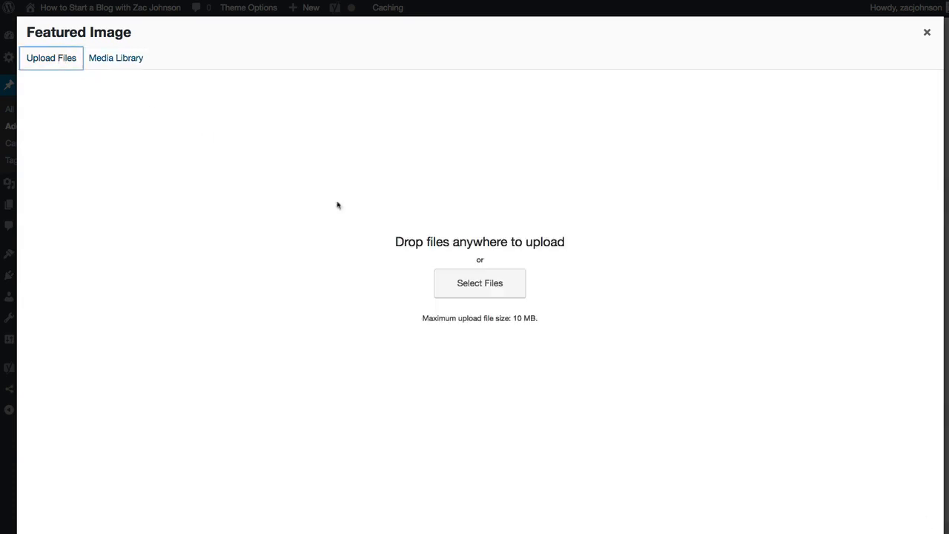
{"action": "left_click", "coordinate": [494, 287]}
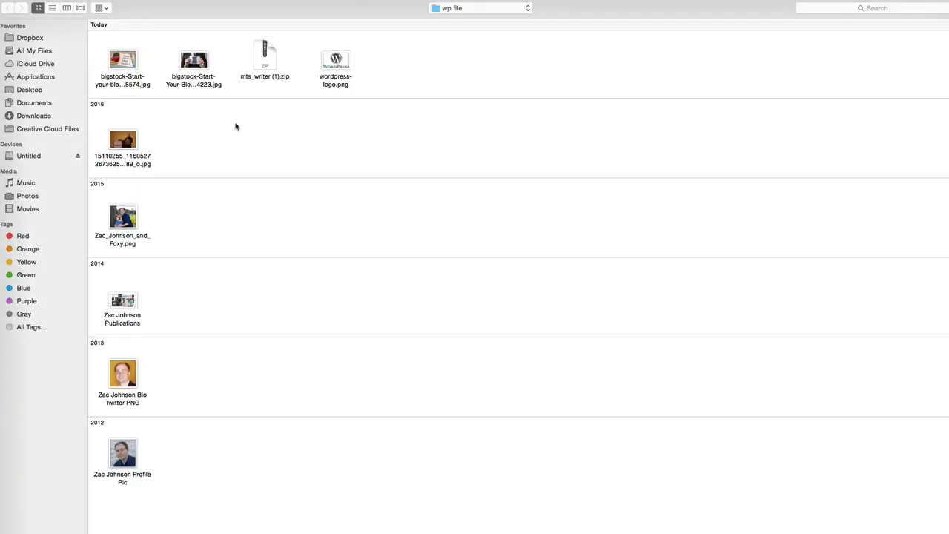
{"action": "double_click", "coordinate": [215, 76]}
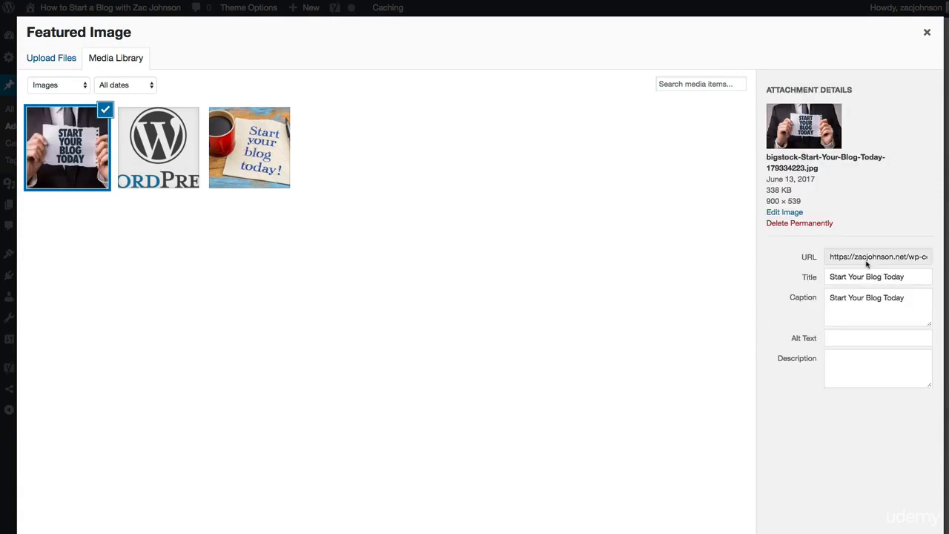
- Clear the uploaded image's caption and set it as the post's featured image
{"action": "triple_click", "coordinate": [857, 296]}
{"action": "key", "text": "BackSpace"}
{"action": "left_click", "coordinate": [680, 284]}
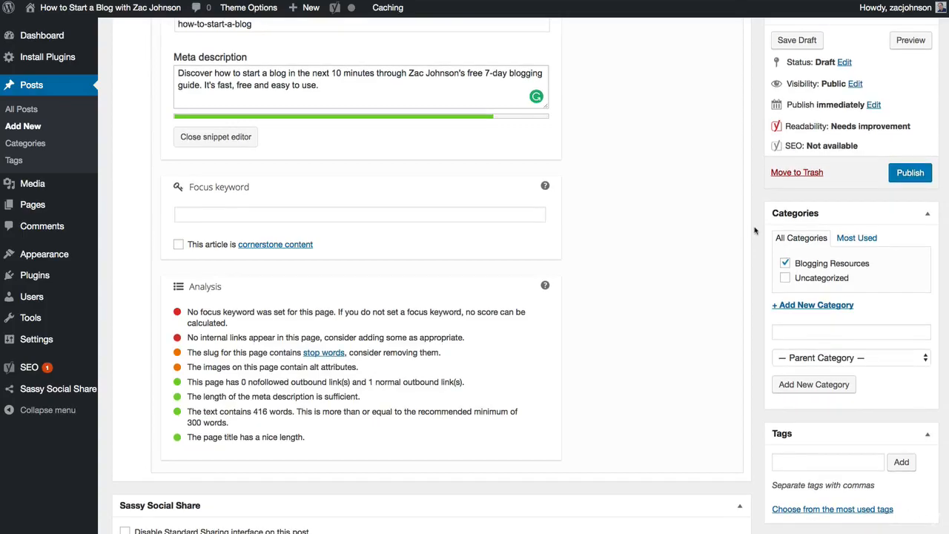
- Open the post's publish date settings and publish the post immediately
{"action": "scroll", "coordinate": [756, 240], "scroll_direction": "up", "scroll_amount": 15}
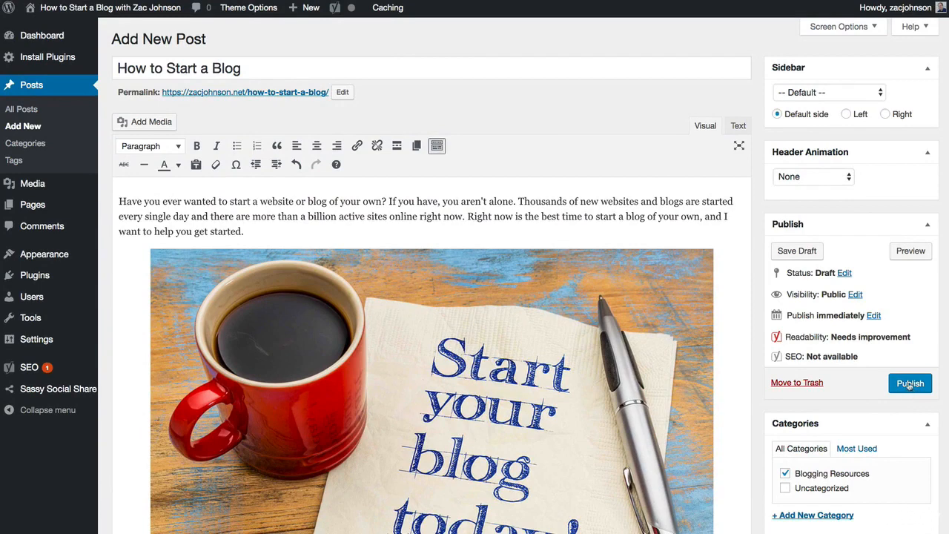
{"action": "left_click", "coordinate": [873, 315]}
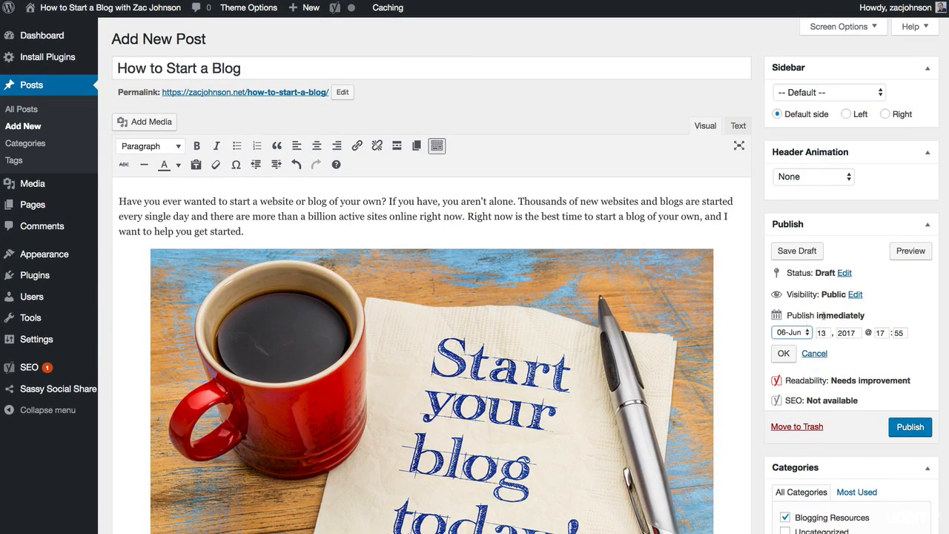
{"action": "left_click", "coordinate": [909, 430]}
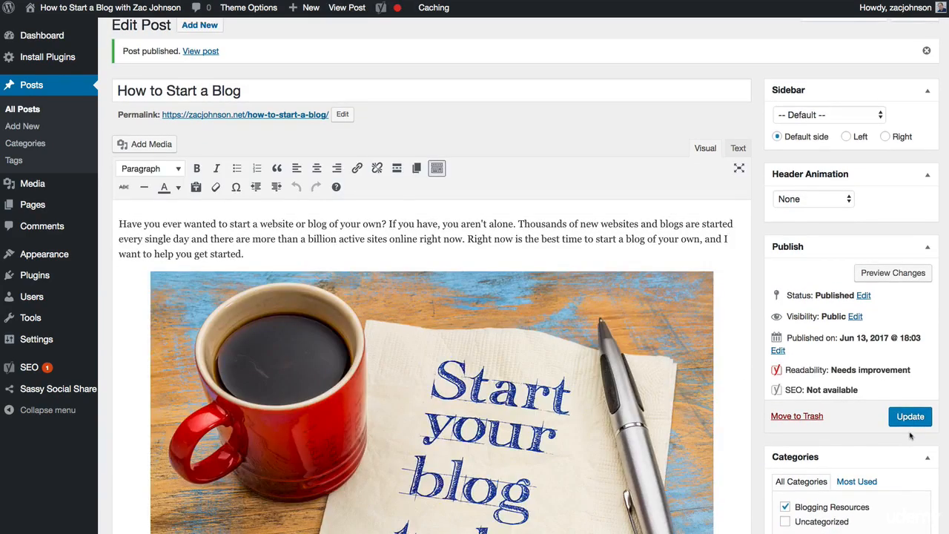
- Open the published post on the live site and review its images, headings, link, lists, author section and sidebar
{"action": "right_click", "coordinate": [187, 51]}
{"action": "left_click", "coordinate": [280, 72]}
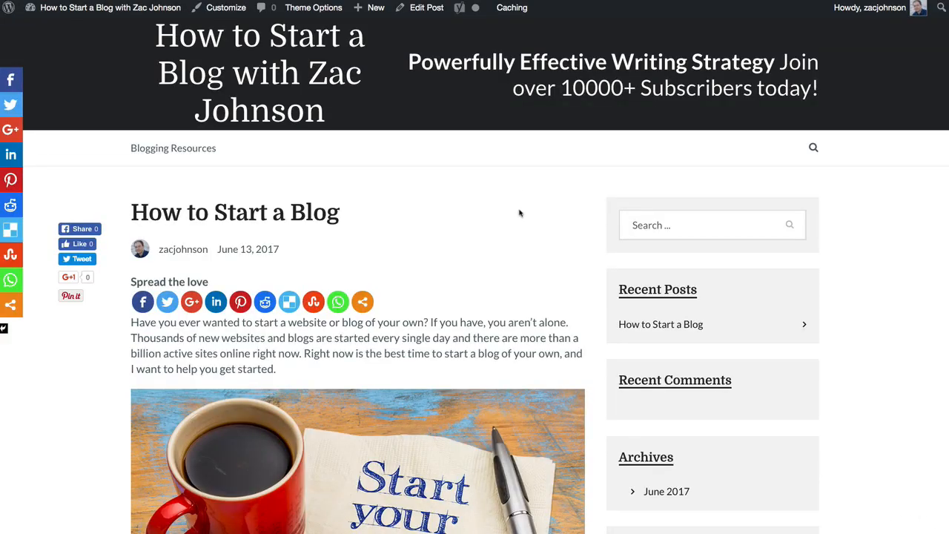
{"action": "scroll", "coordinate": [519, 214], "scroll_direction": "down", "scroll_amount": 5}
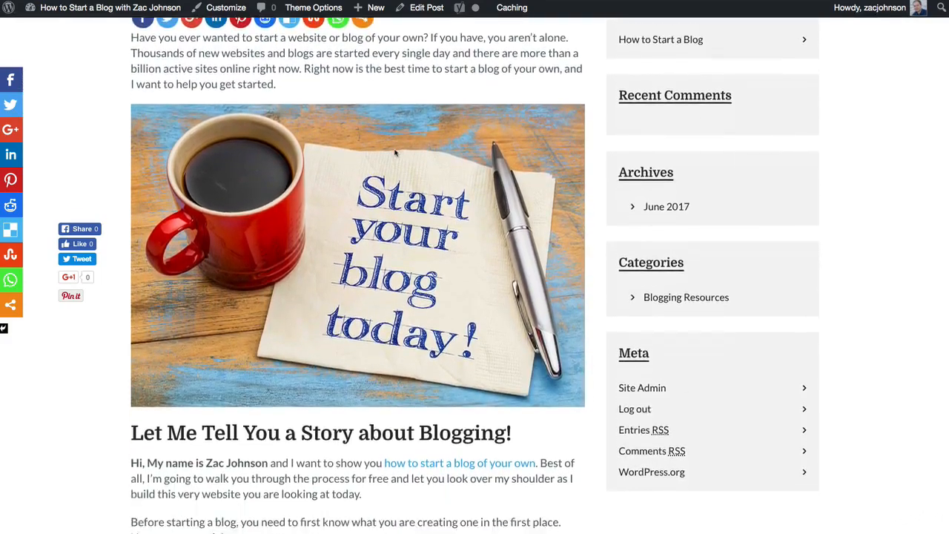
{"action": "scroll", "coordinate": [395, 152], "scroll_direction": "down", "scroll_amount": 3}
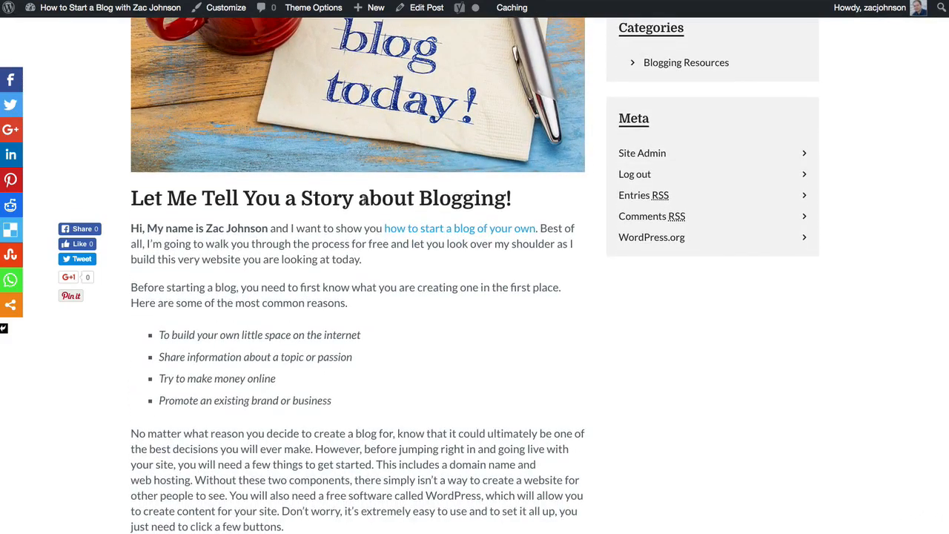
{"action": "left_click_drag", "start_coordinate": [356, 198], "coordinate": [255, 232]}
{"action": "left_click", "coordinate": [234, 200]}
{"action": "scroll", "coordinate": [258, 209], "scroll_direction": "down", "scroll_amount": 2}
{"action": "left_click_drag", "start_coordinate": [292, 257], "coordinate": [321, 284]}
{"action": "left_click", "coordinate": [382, 297]}
{"action": "scroll", "coordinate": [389, 302], "scroll_direction": "down", "scroll_amount": 6}
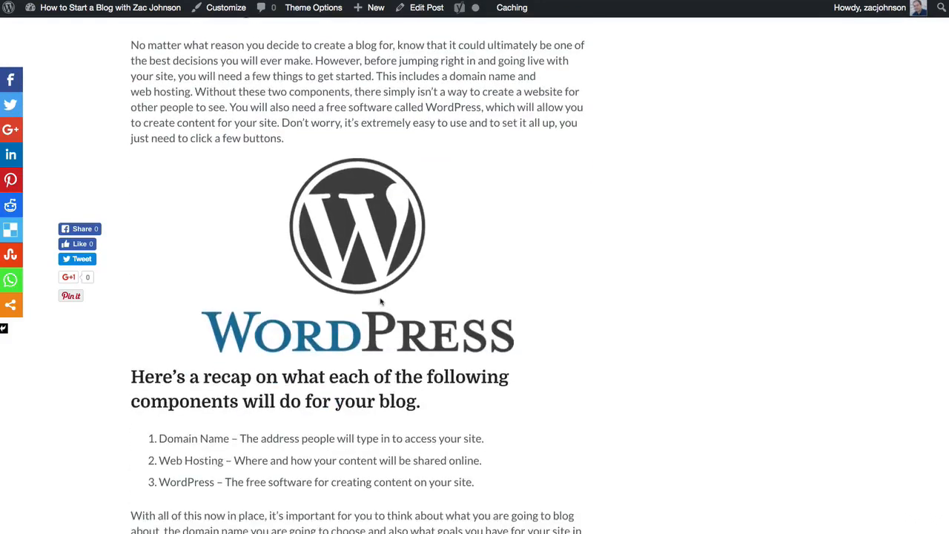
{"action": "scroll", "coordinate": [379, 294], "scroll_direction": "down", "scroll_amount": 3}
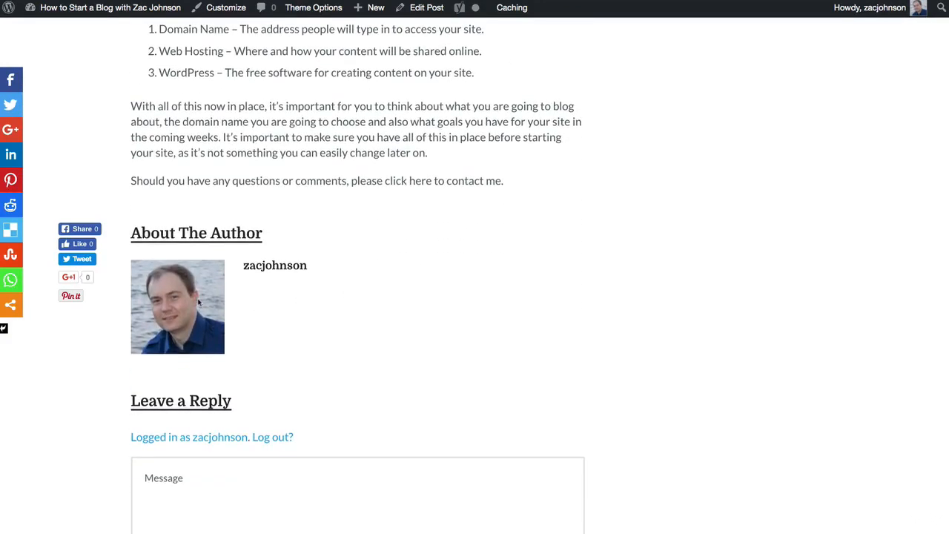
{"action": "scroll", "coordinate": [341, 296], "scroll_direction": "up", "scroll_amount": 10}
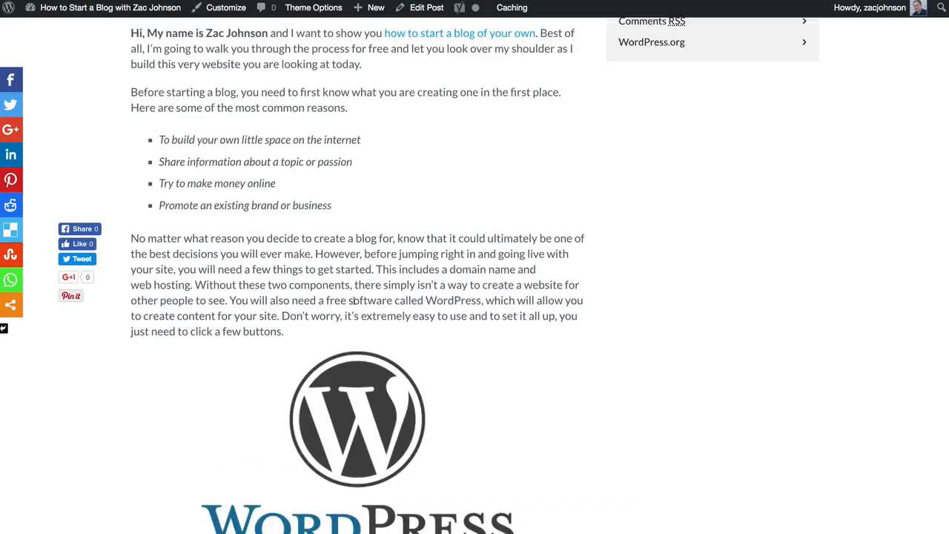
{"action": "scroll", "coordinate": [352, 301], "scroll_direction": "up", "scroll_amount": 6}
{"action": "scroll", "coordinate": [677, 155], "scroll_direction": "up", "scroll_amount": 1}
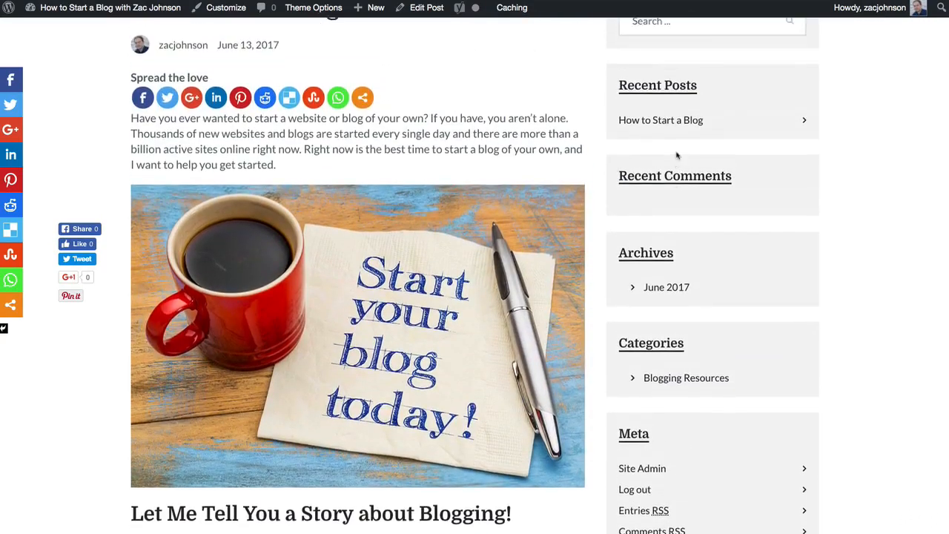
{"action": "scroll", "coordinate": [676, 155], "scroll_direction": "up", "scroll_amount": 3}
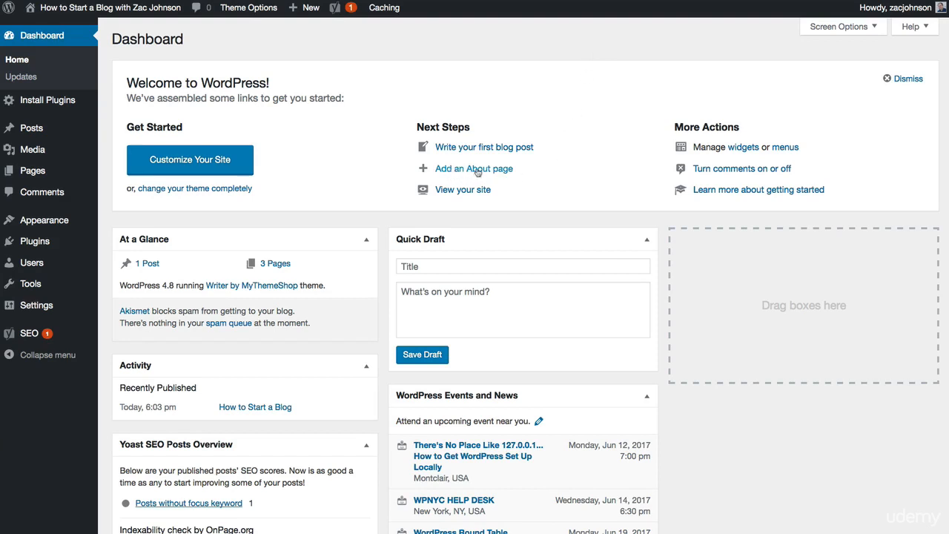
- Start a new page and title it "About" followed by the blogger's full name
{"action": "mouse_move", "coordinate": [46, 173]}
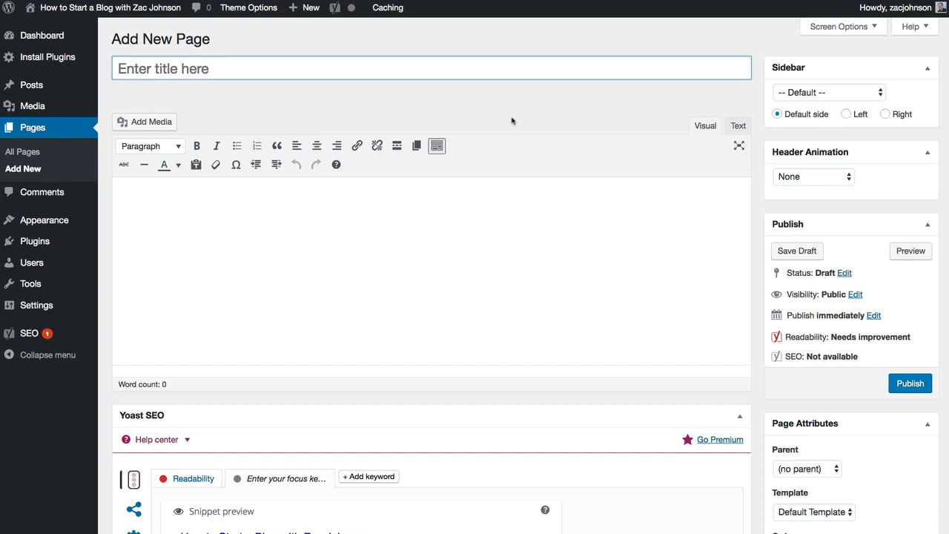
{"action": "type", "text": "Abpo"}
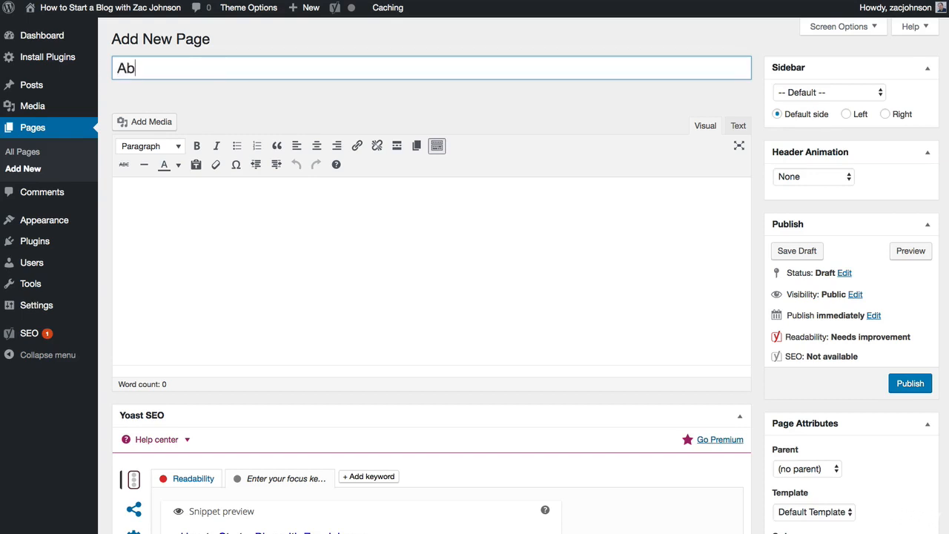
{"action": "key", "text": "BackSpace"}
{"action": "key", "text": "BackSpace"}
{"action": "type", "text": "out Zac Kp"}
{"action": "key", "text": "BackSpace"}
{"action": "type", "text": "Johnson"}
- Paste the copied biography text into the body of the new page
{"action": "left_click", "coordinate": [428, 155]}
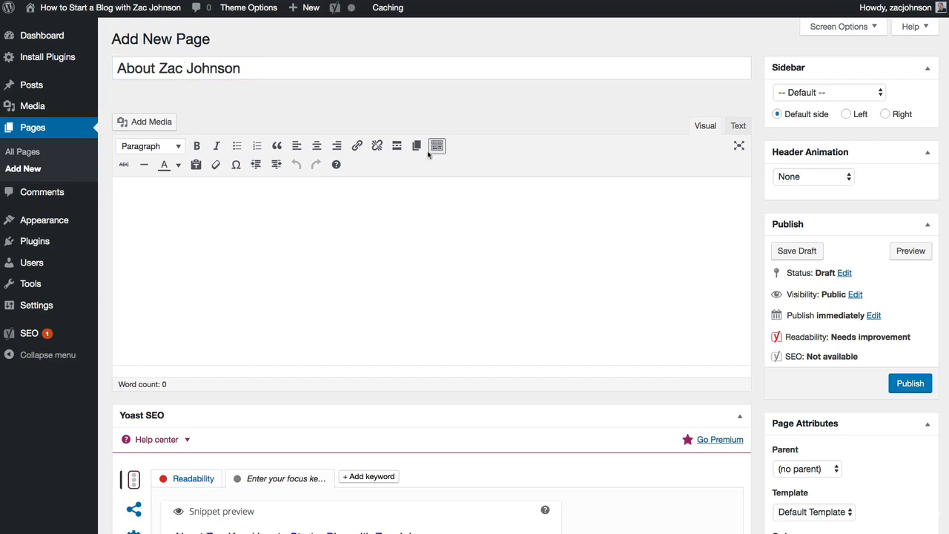
{"action": "left_click", "coordinate": [385, 262]}
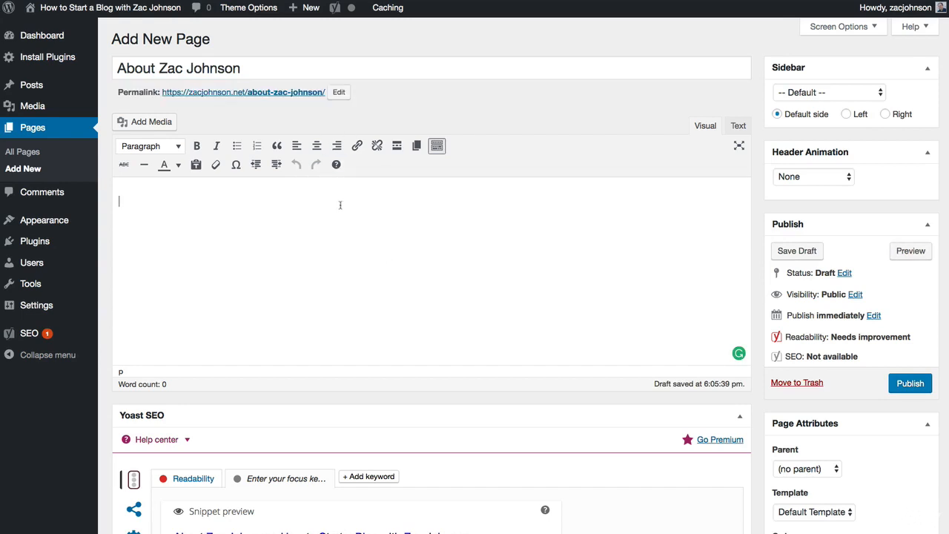
{"action": "key", "text": "ctrl+v"}
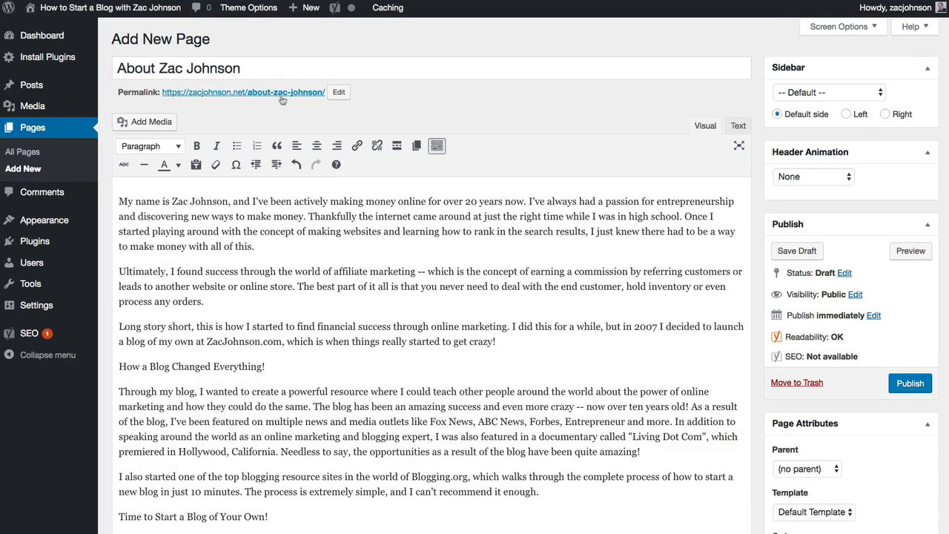
- Shorten the page's permalink slug to "about" by removing the blogger's name
{"action": "left_click", "coordinate": [338, 94]}
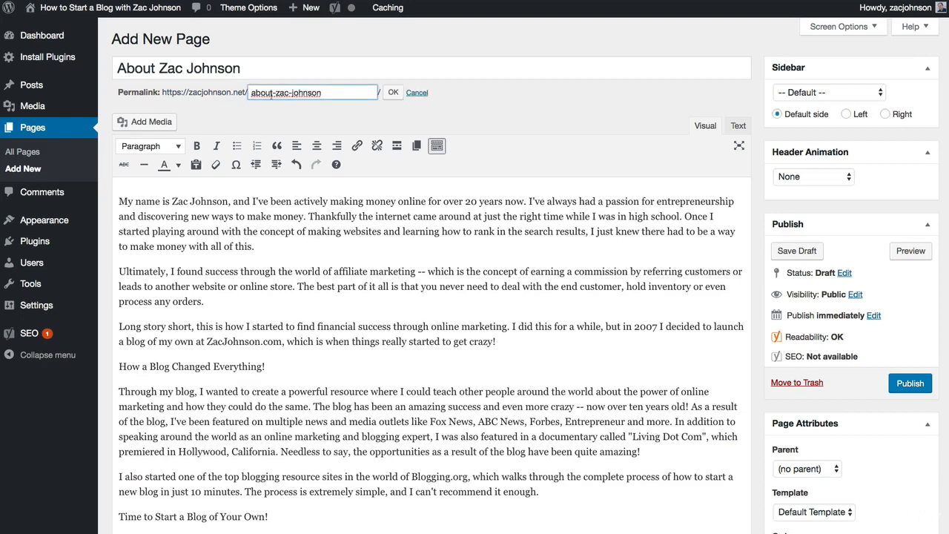
{"action": "left_click_drag", "start_coordinate": [275, 93], "coordinate": [337, 94]}
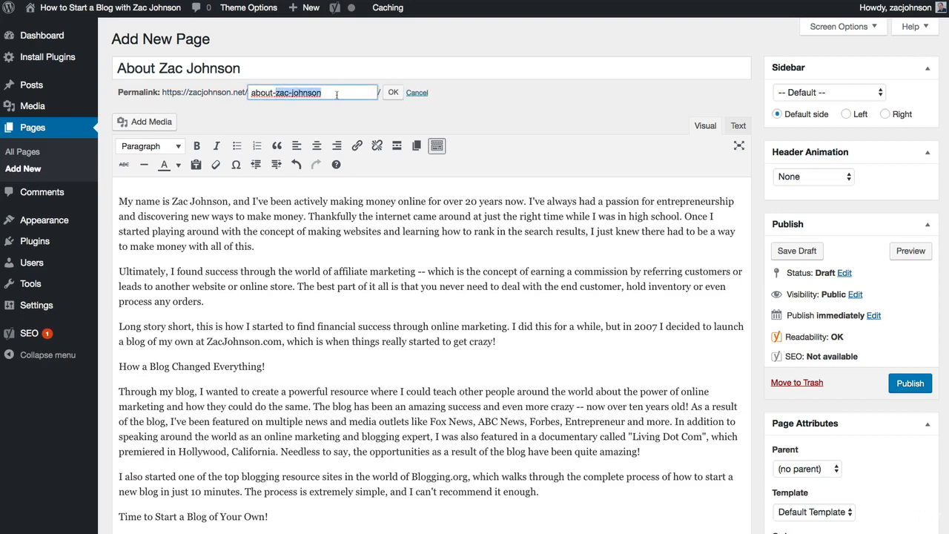
{"action": "key", "text": "BackSpace"}
{"action": "key", "text": "BackSpace"}
{"action": "key", "text": "Return"}
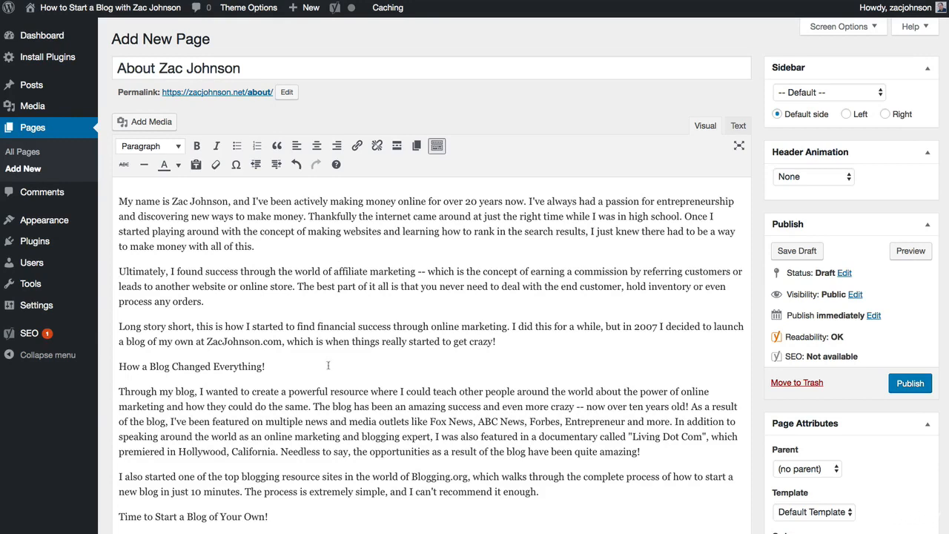
- Format the line "How a Blog Changed Everything!" as Heading 2
{"action": "scroll", "coordinate": [328, 365], "scroll_direction": "down", "scroll_amount": 3}
{"action": "scroll", "coordinate": [328, 365], "scroll_direction": "up", "scroll_amount": 3}
{"action": "left_click_drag", "start_coordinate": [285, 354], "coordinate": [103, 353]}
{"action": "left_click", "coordinate": [151, 132]}
{"action": "left_click", "coordinate": [187, 211]}
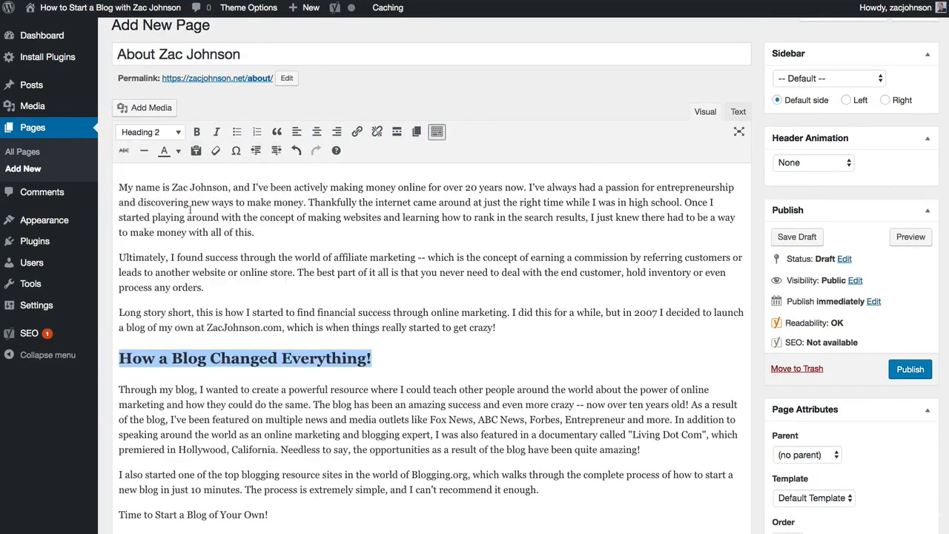
- Format the line "Time to Start a Blog of Your Own!" as Heading 3
{"action": "scroll", "coordinate": [260, 467], "scroll_direction": "down", "scroll_amount": 2}
{"action": "left_click_drag", "start_coordinate": [278, 452], "coordinate": [113, 453]}
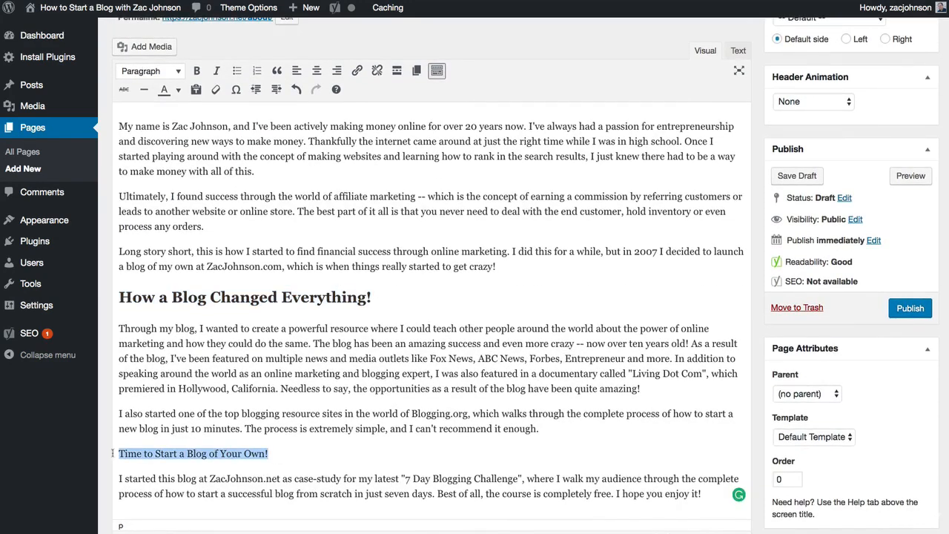
{"action": "left_click", "coordinate": [151, 70]}
{"action": "left_click", "coordinate": [188, 177]}
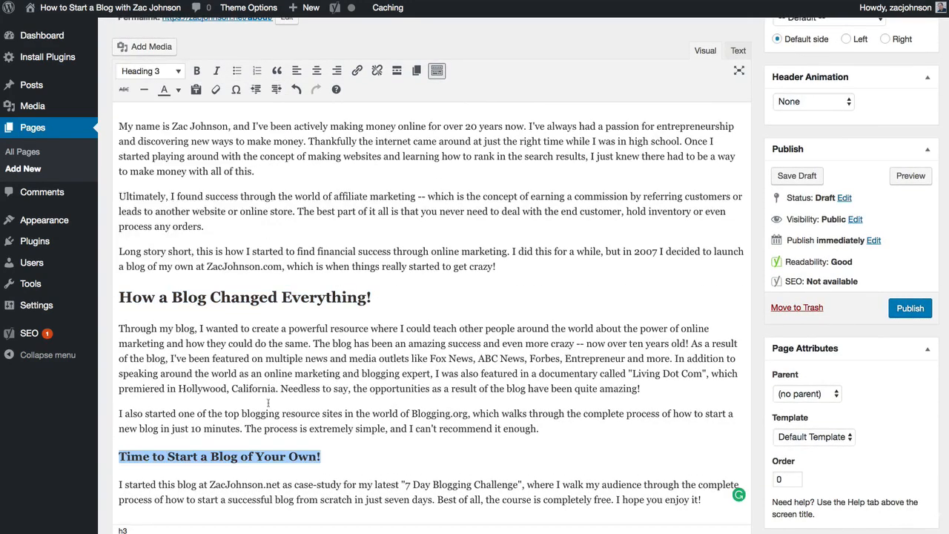
{"action": "left_click", "coordinate": [394, 282]}
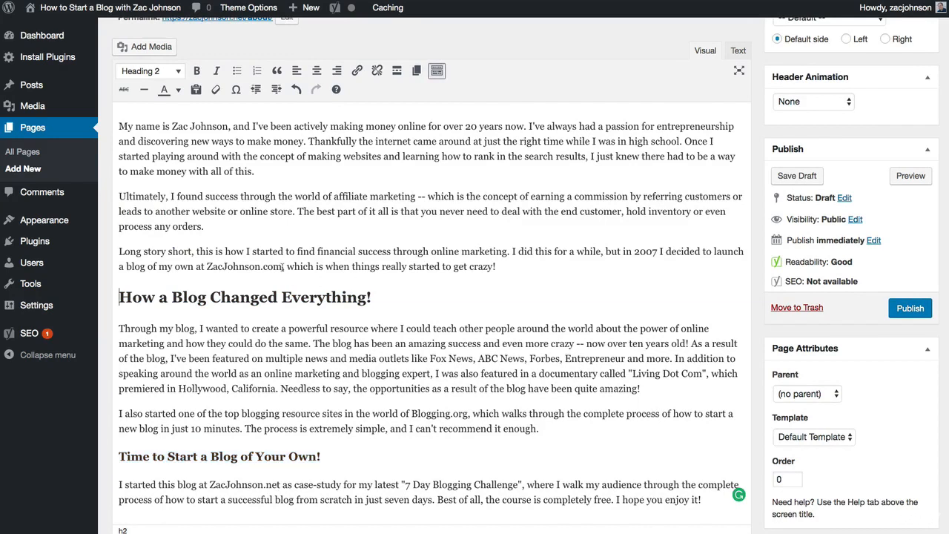
{"action": "left_click_drag", "start_coordinate": [282, 266], "coordinate": [206, 267]}
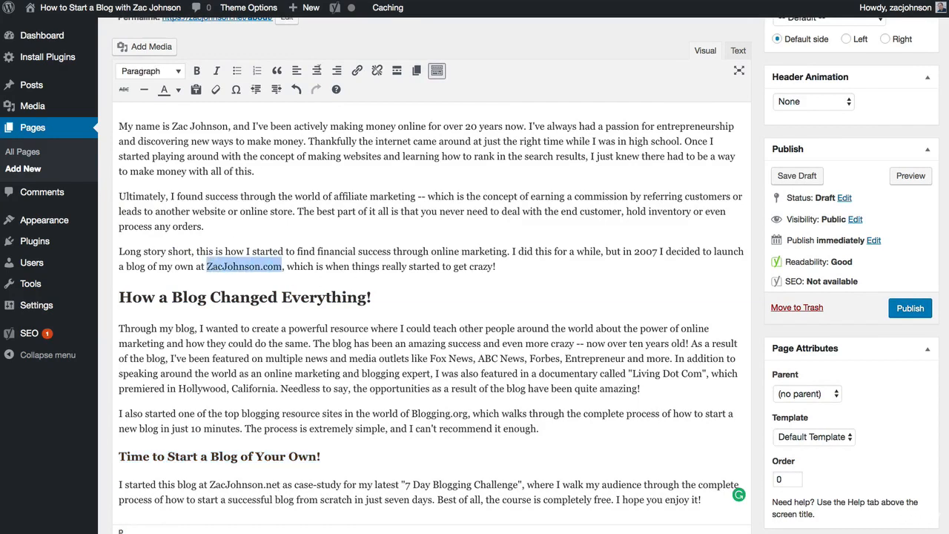
{"action": "left_click", "coordinate": [355, 70]}
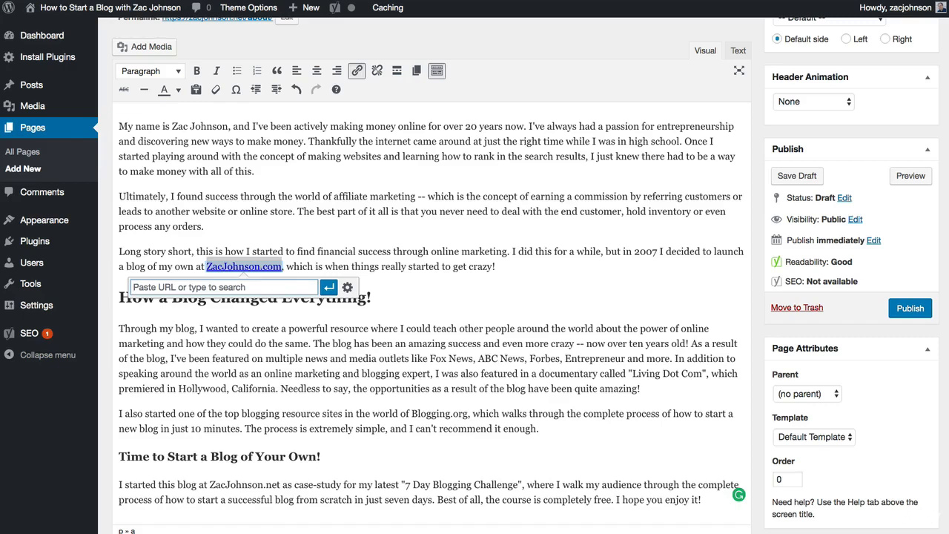
{"action": "type", "text": "http"}
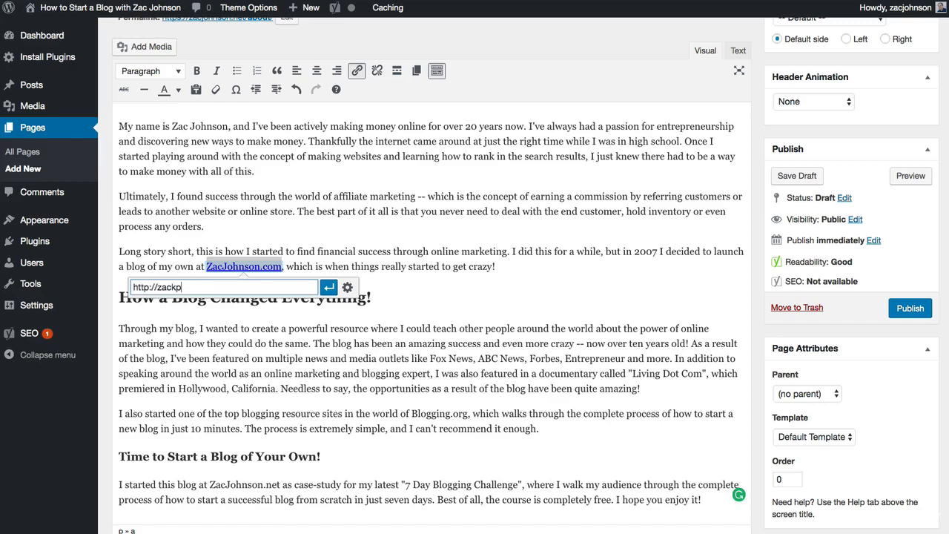
{"action": "type", "text": "://zacjohnson.com"}
{"action": "left_click", "coordinate": [330, 288]}
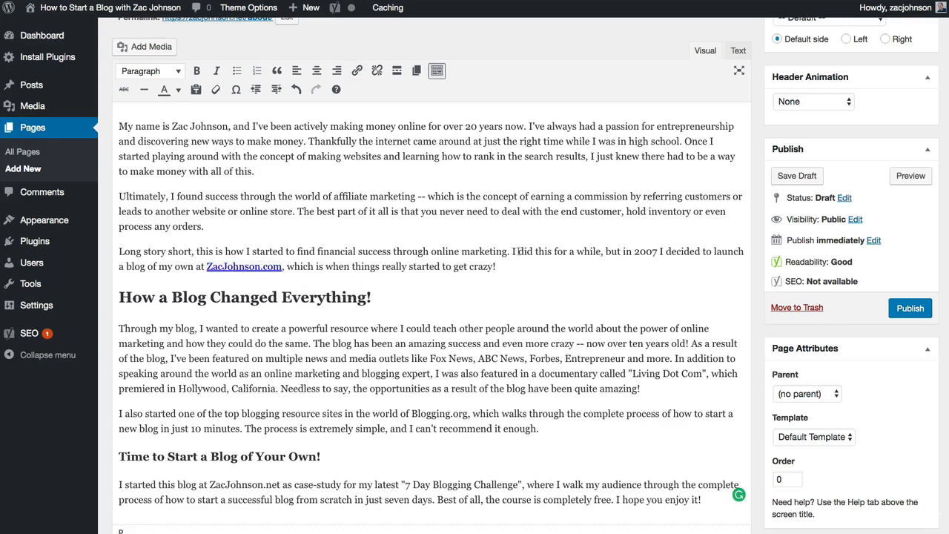
- Upload the blogger's Profile Pic image from the wp file folder as media for the page
{"action": "scroll", "coordinate": [232, 157], "scroll_direction": "up", "scroll_amount": 1}
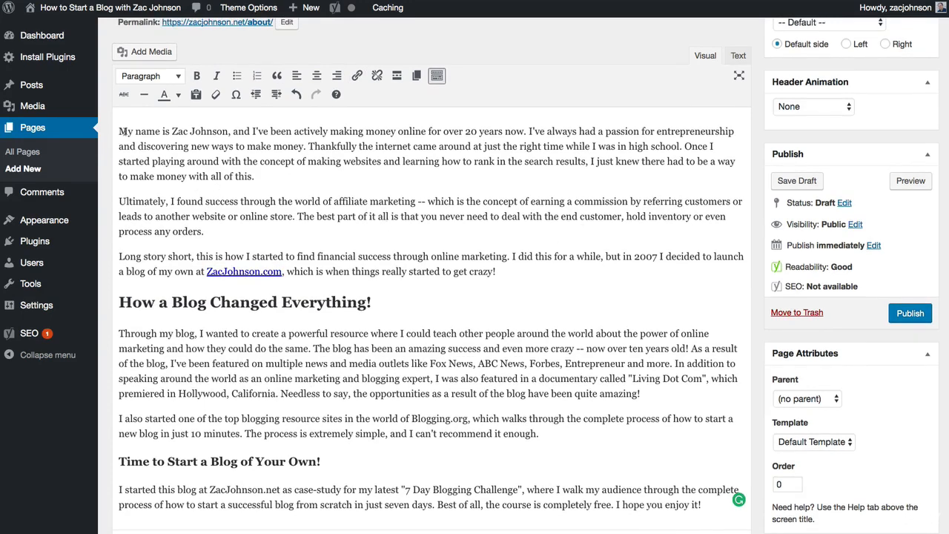
{"action": "left_click", "coordinate": [145, 51]}
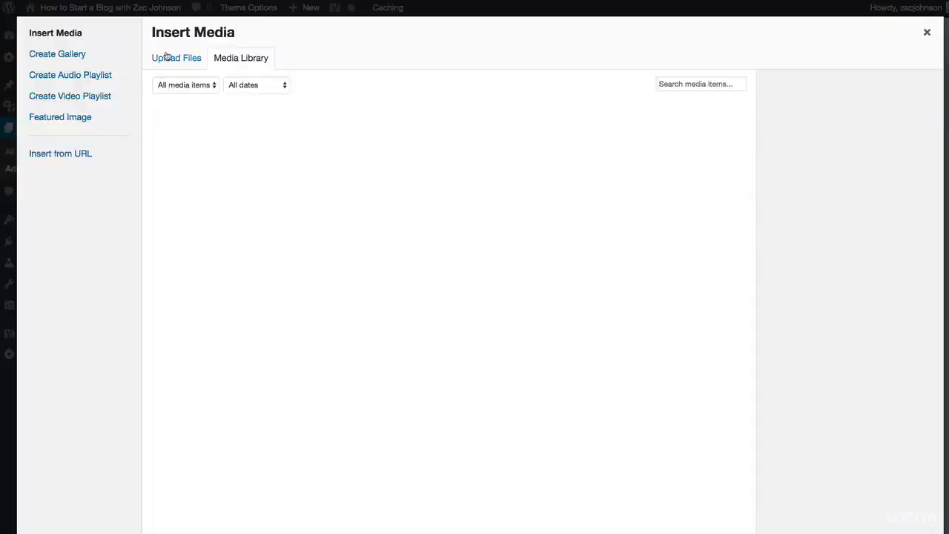
{"action": "left_click", "coordinate": [194, 64]}
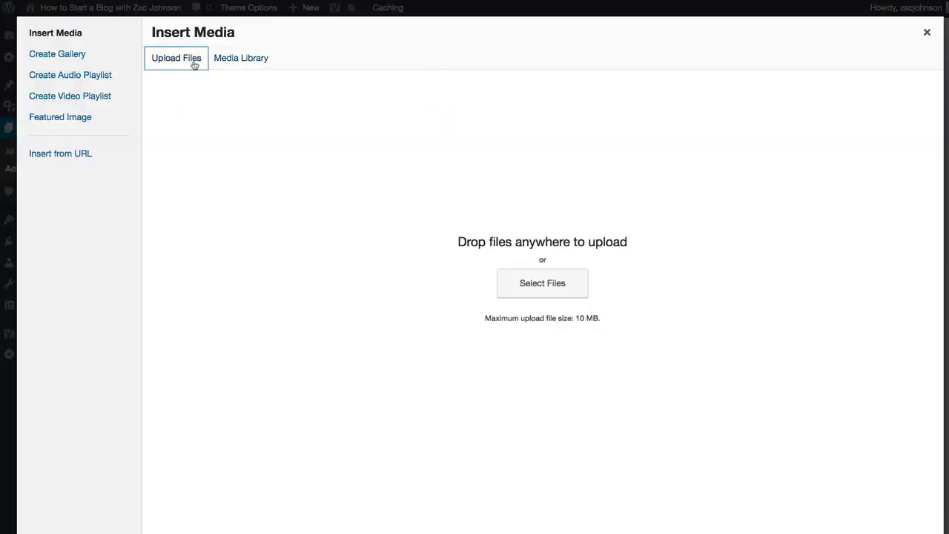
{"action": "left_click", "coordinate": [561, 292]}
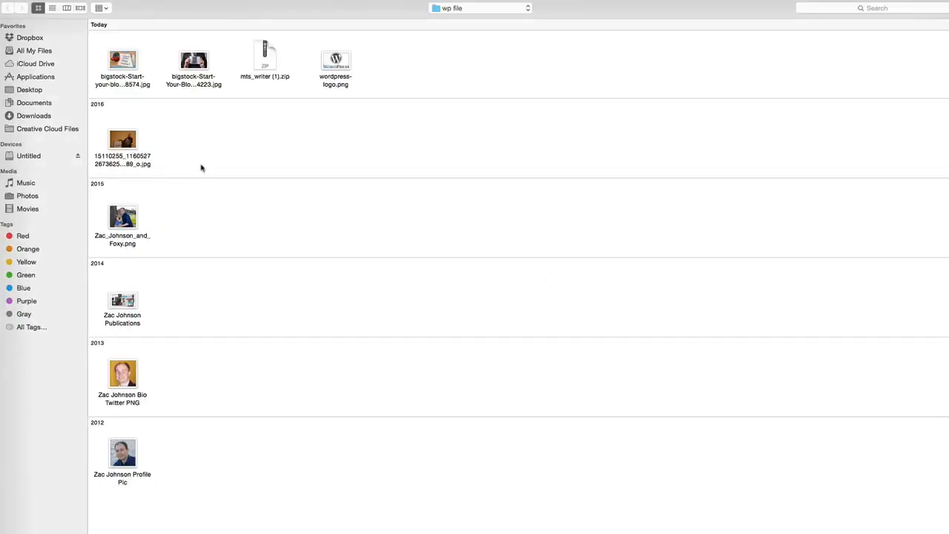
{"action": "double_click", "coordinate": [124, 449]}
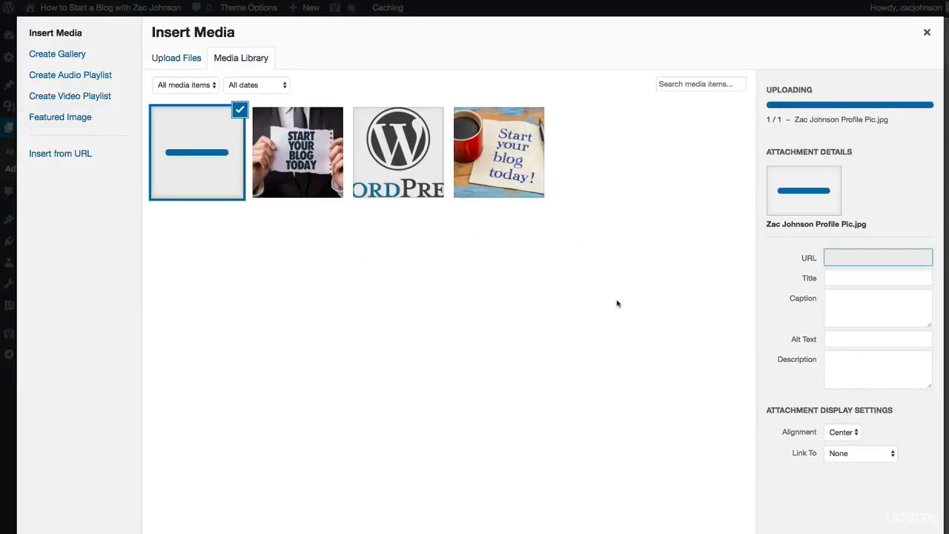
- Remove "Profile Pic" from the uploaded image's title and insert the image right-aligned at the start of the page
{"action": "left_click_drag", "start_coordinate": [919, 295], "coordinate": [870, 295]}
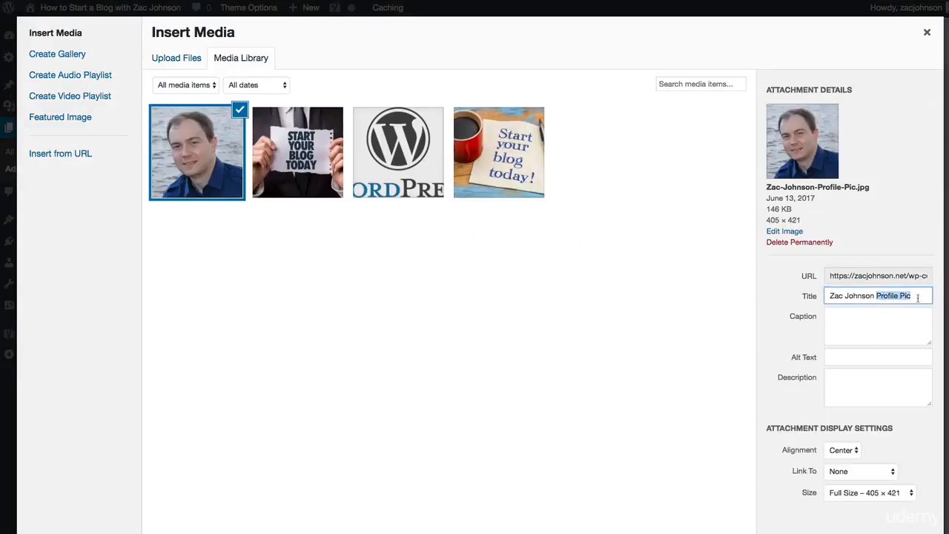
{"action": "key", "text": "BackSpace"}
{"action": "left_click", "coordinate": [843, 449]}
{"action": "left_click", "coordinate": [840, 460]}
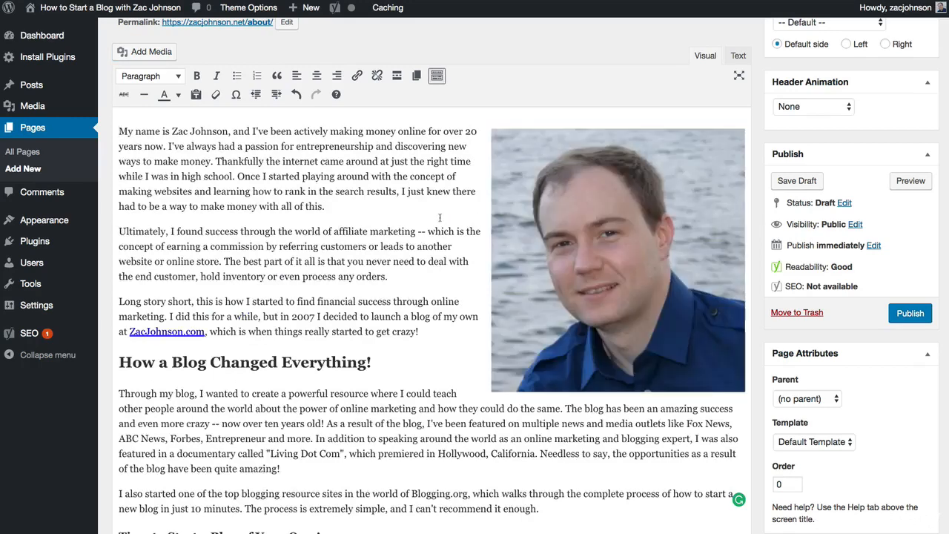
- Shrink the inserted profile image proportionally to about half its displayed size
{"action": "left_click", "coordinate": [586, 222]}
{"action": "left_click_drag", "start_coordinate": [491, 128], "coordinate": [620, 262]}
{"action": "left_click", "coordinate": [489, 160]}
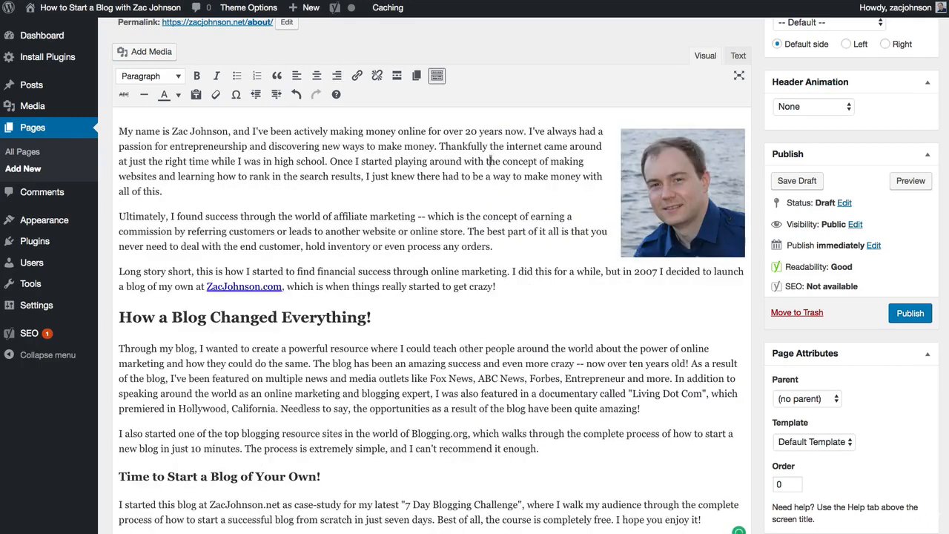
- Add an empty paragraph after the Blogging.org paragraph and upload the Publications image from the wp file folder for it
{"action": "scroll", "coordinate": [344, 256], "scroll_direction": "down", "scroll_amount": 2}
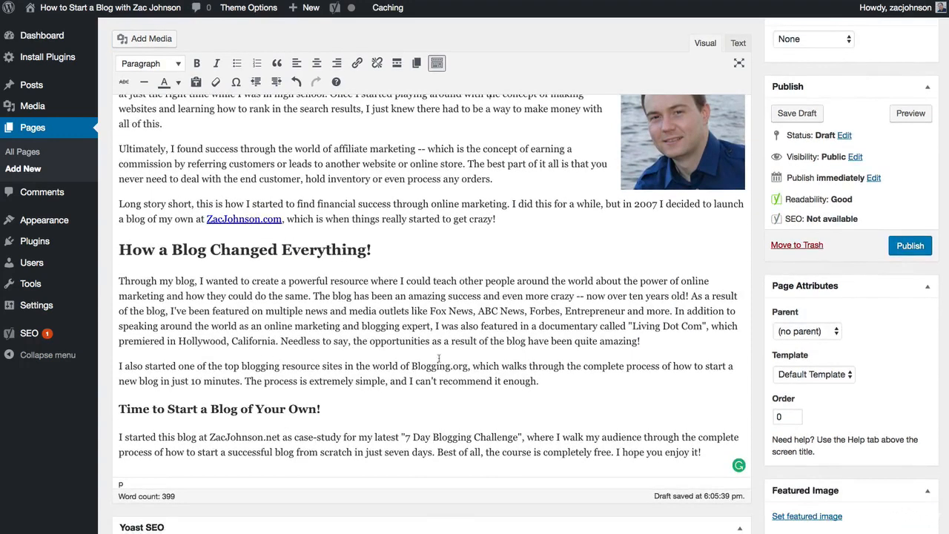
{"action": "left_click", "coordinate": [559, 378]}
{"action": "key", "text": "Return"}
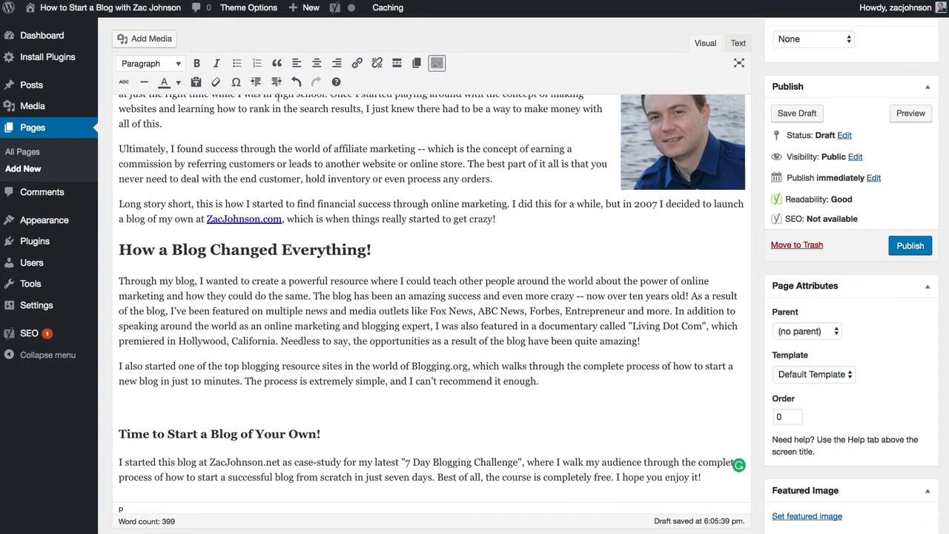
{"action": "left_click", "coordinate": [162, 40]}
{"action": "left_click", "coordinate": [179, 65]}
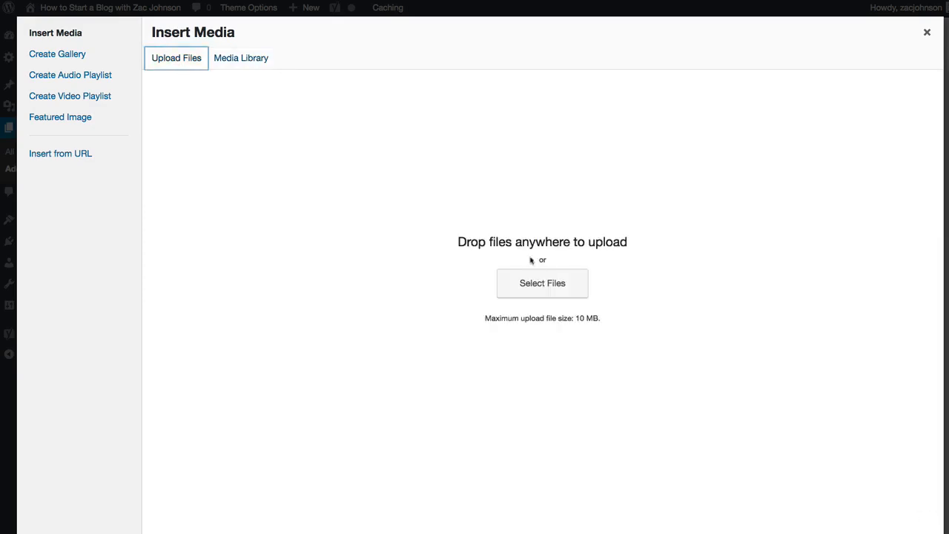
{"action": "left_click", "coordinate": [540, 284]}
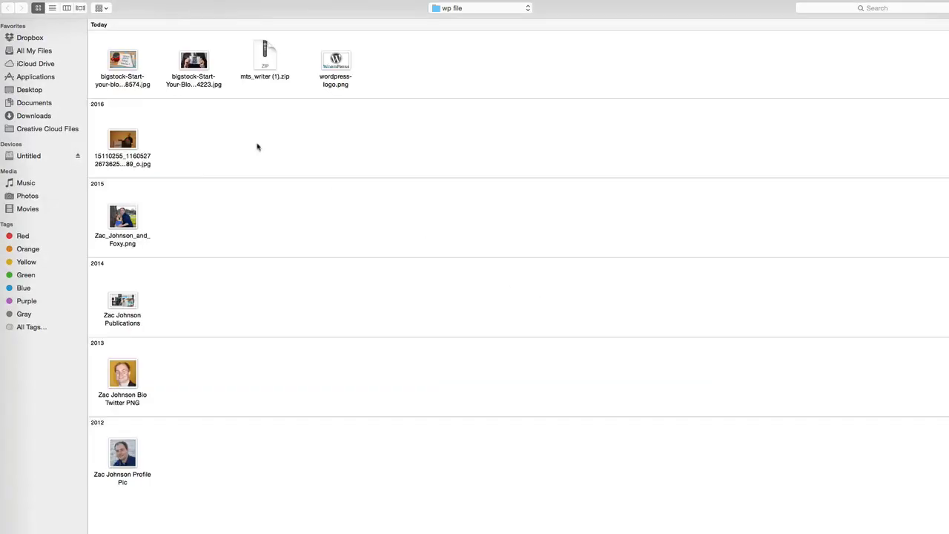
{"action": "double_click", "coordinate": [135, 305]}
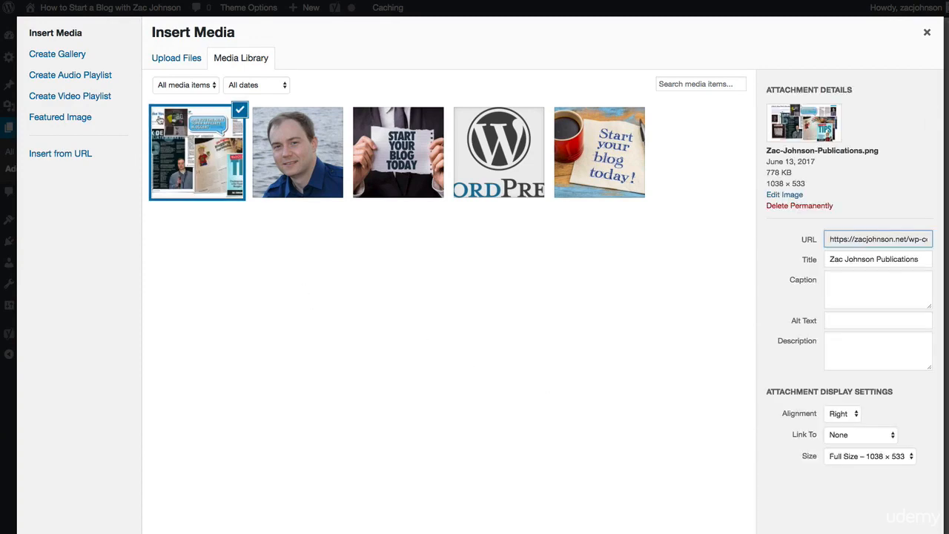
- Set the Publications image's alignment to Center and insert it at full size, 1038 × 533, into the page
{"action": "left_click", "coordinate": [843, 413]}
{"action": "left_click", "coordinate": [841, 405]}
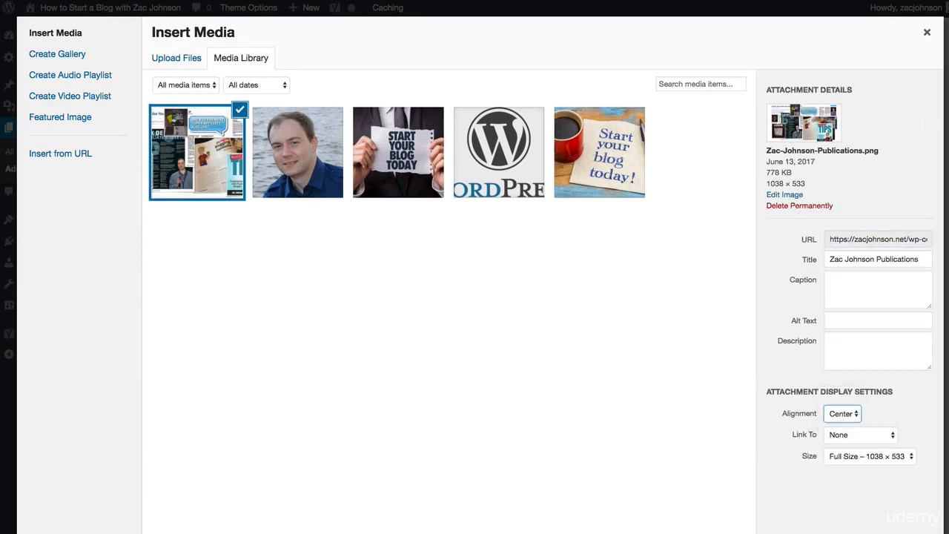
{"action": "left_click", "coordinate": [890, 533]}
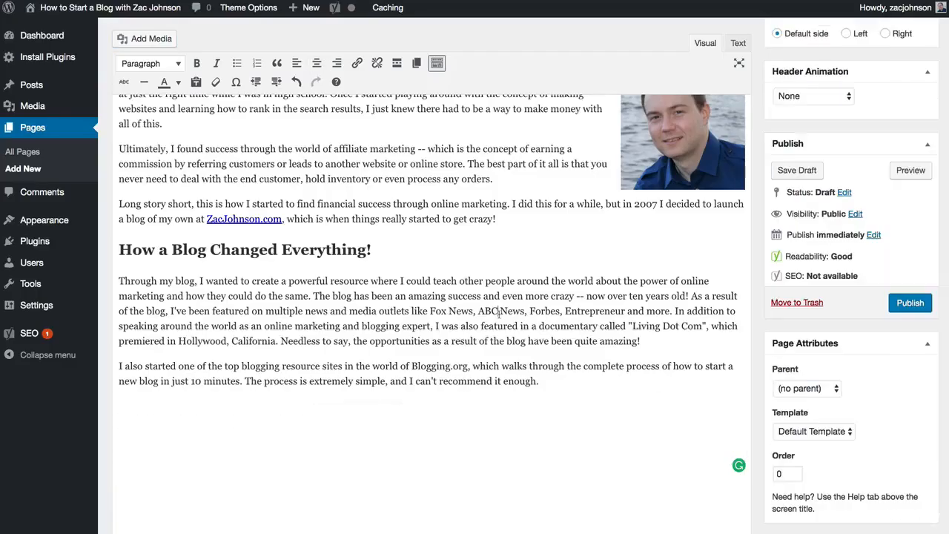
- Shrink the inserted Publications image proportionally to about two-thirds of its displayed width
{"action": "scroll", "coordinate": [508, 328], "scroll_direction": "down", "scroll_amount": 1}
{"action": "scroll", "coordinate": [510, 329], "scroll_direction": "down", "scroll_amount": 2}
{"action": "left_click", "coordinate": [181, 256]}
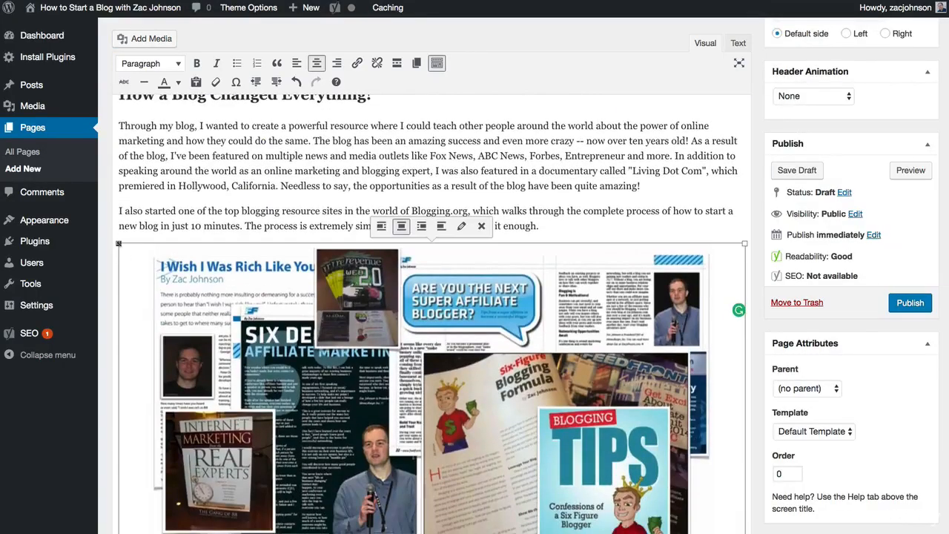
{"action": "scroll", "coordinate": [405, 170], "scroll_direction": "down", "scroll_amount": 1}
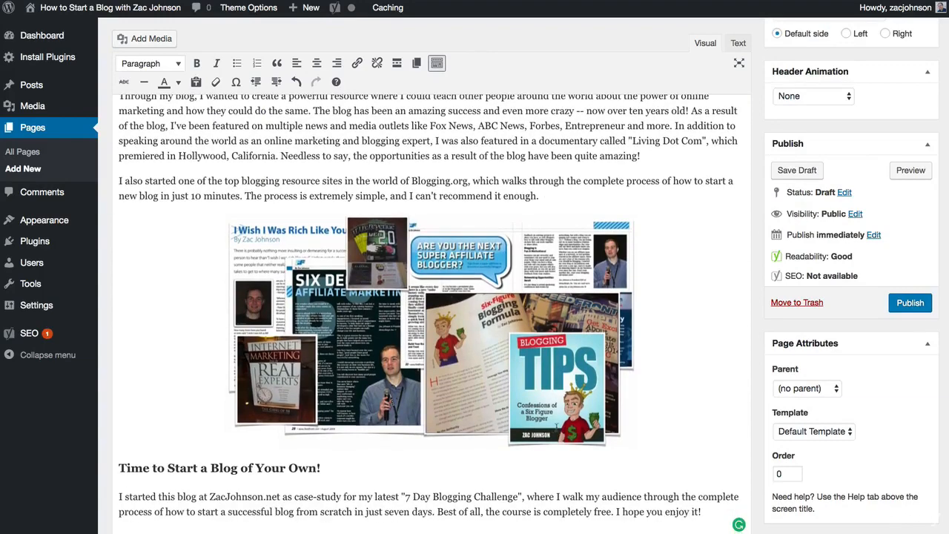
- Check the About page from its title through the Yoast SEO analysis and publish it
{"action": "scroll", "coordinate": [441, 246], "scroll_direction": "up", "scroll_amount": 10}
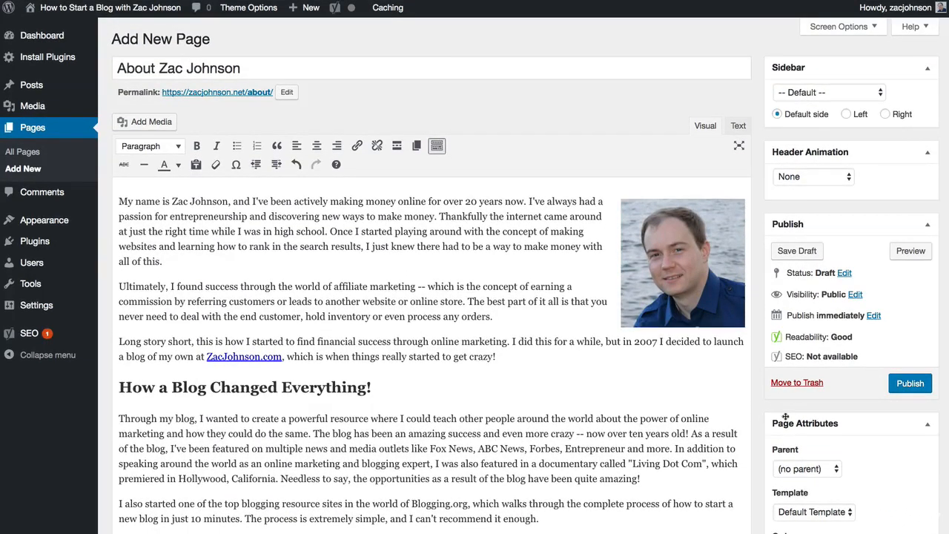
{"action": "scroll", "coordinate": [771, 424], "scroll_direction": "down", "scroll_amount": 5}
{"action": "scroll", "coordinate": [771, 427], "scroll_direction": "down", "scroll_amount": 2}
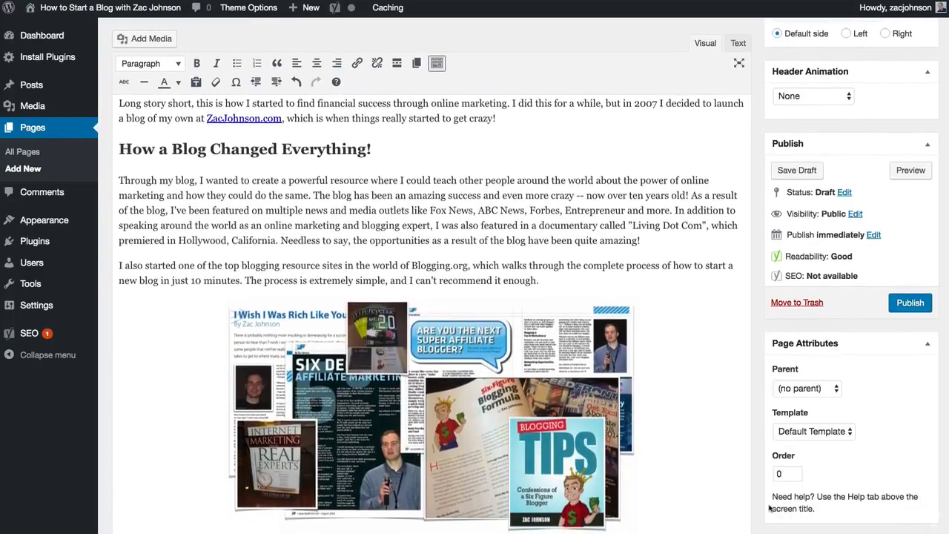
{"action": "scroll", "coordinate": [760, 481], "scroll_direction": "down", "scroll_amount": 10}
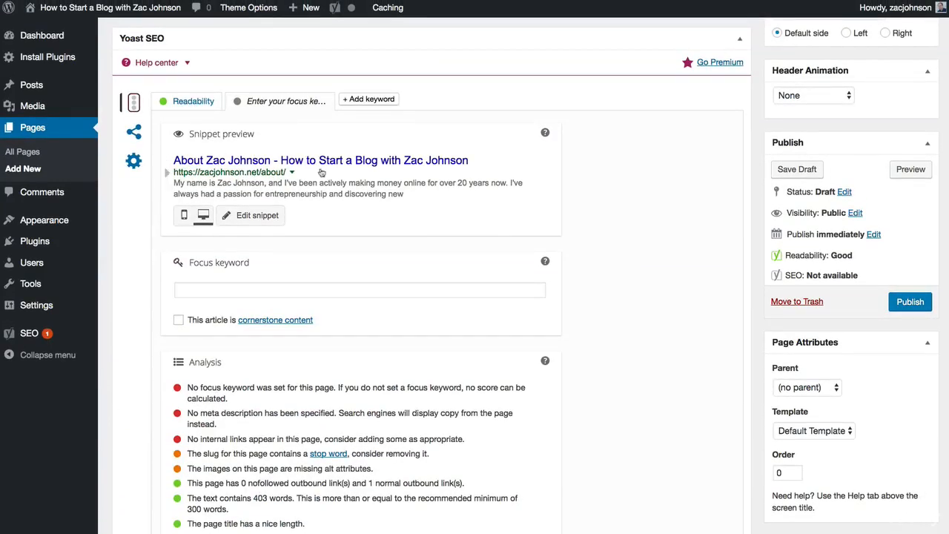
{"action": "scroll", "coordinate": [333, 187], "scroll_direction": "up", "scroll_amount": 15}
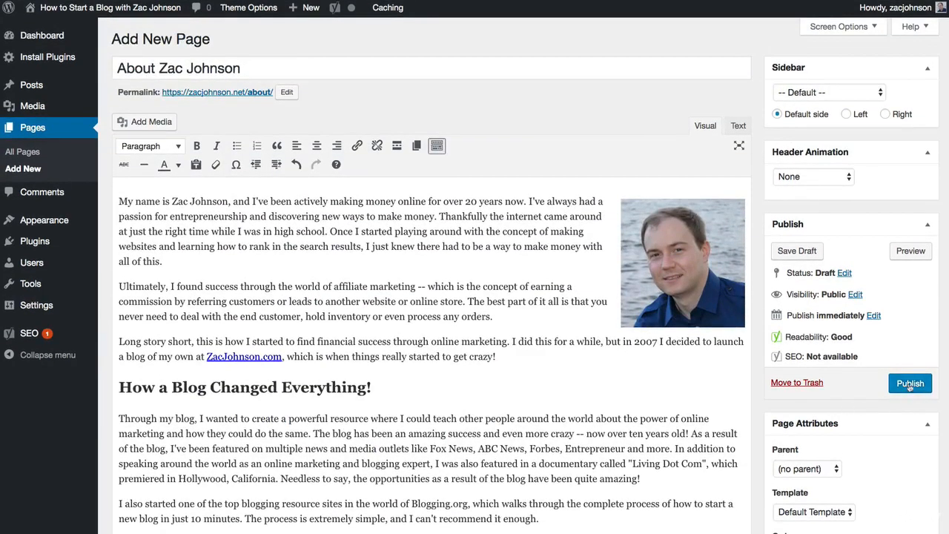
{"action": "left_click", "coordinate": [909, 384]}
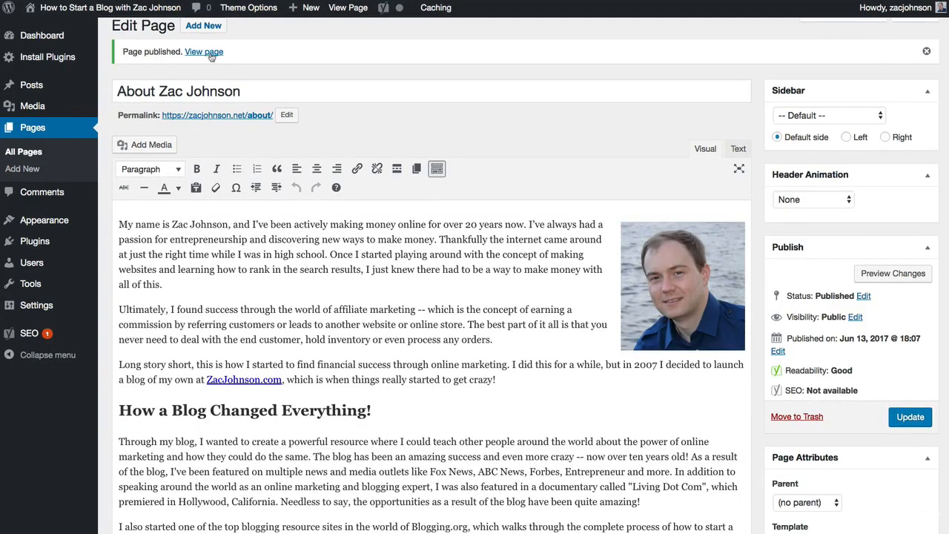
- Open the published About page on the site and review its text, link and image layout
{"action": "right_click", "coordinate": [208, 51]}
{"action": "left_click", "coordinate": [244, 59]}
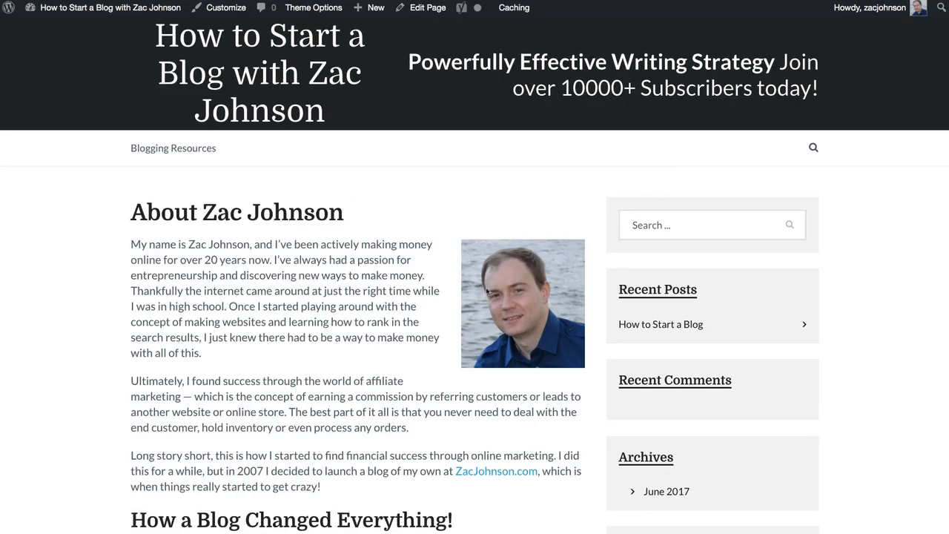
{"action": "scroll", "coordinate": [501, 293], "scroll_direction": "down", "scroll_amount": 5}
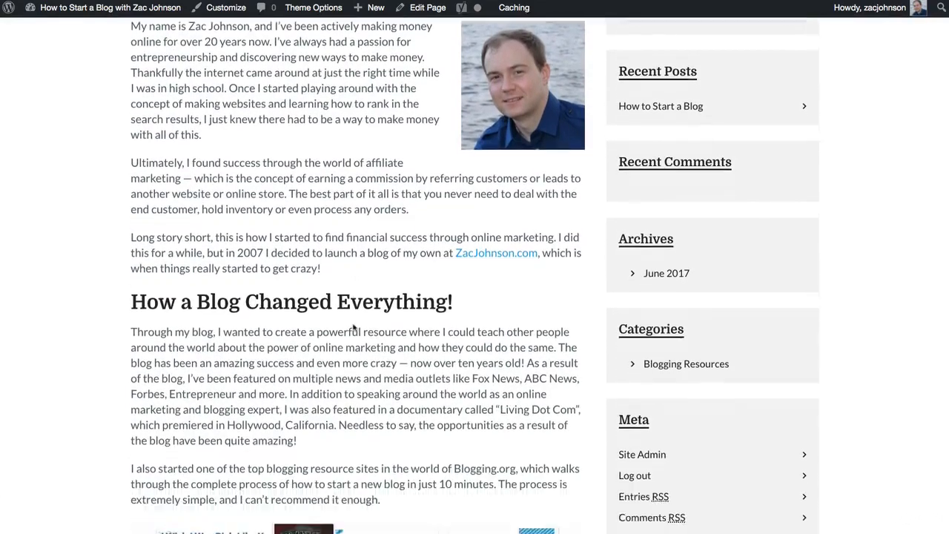
{"action": "scroll", "coordinate": [333, 231], "scroll_direction": "down", "scroll_amount": 4}
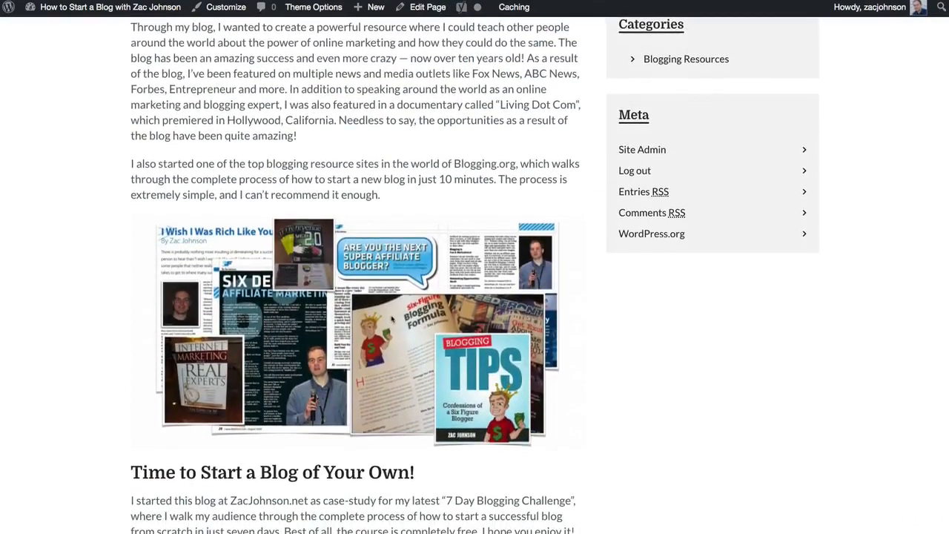
{"action": "scroll", "coordinate": [386, 318], "scroll_direction": "up", "scroll_amount": 9}
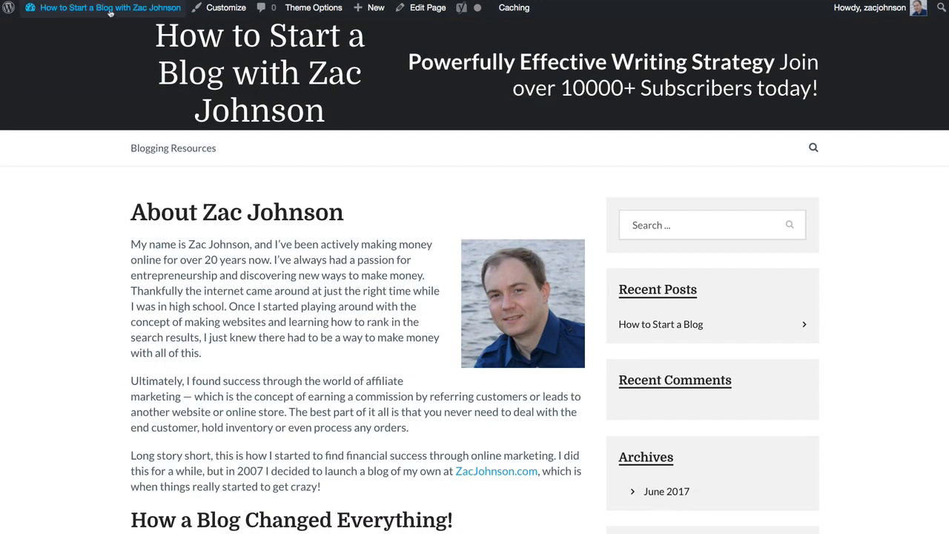
- Return to the dashboard, then install and activate Contact Form 7 from the popular plugins
{"action": "mouse_move", "coordinate": [106, 11]}
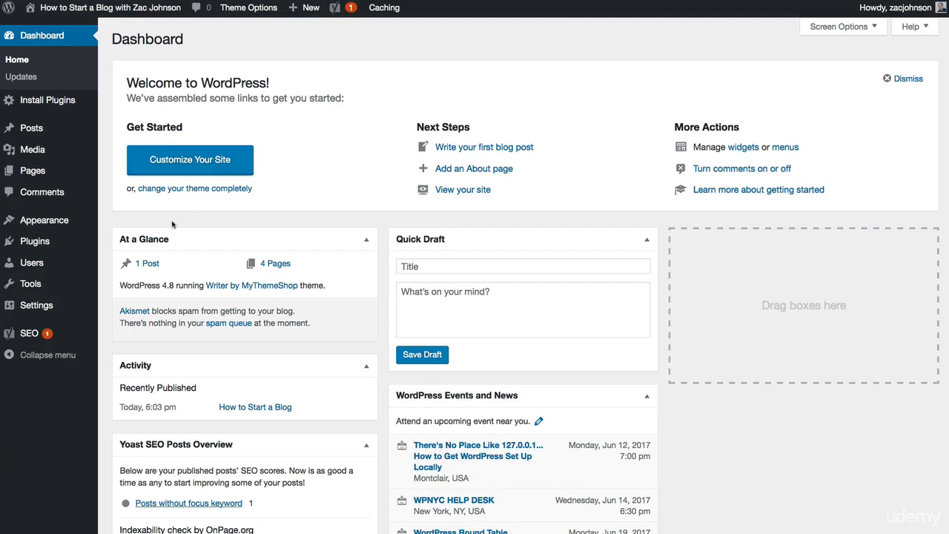
{"action": "mouse_move", "coordinate": [49, 245]}
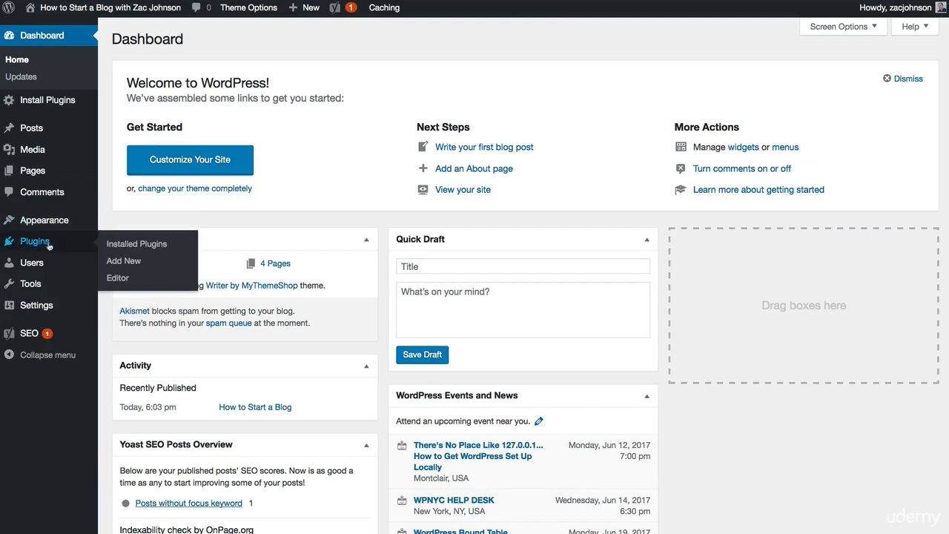
{"action": "left_click", "coordinate": [123, 261]}
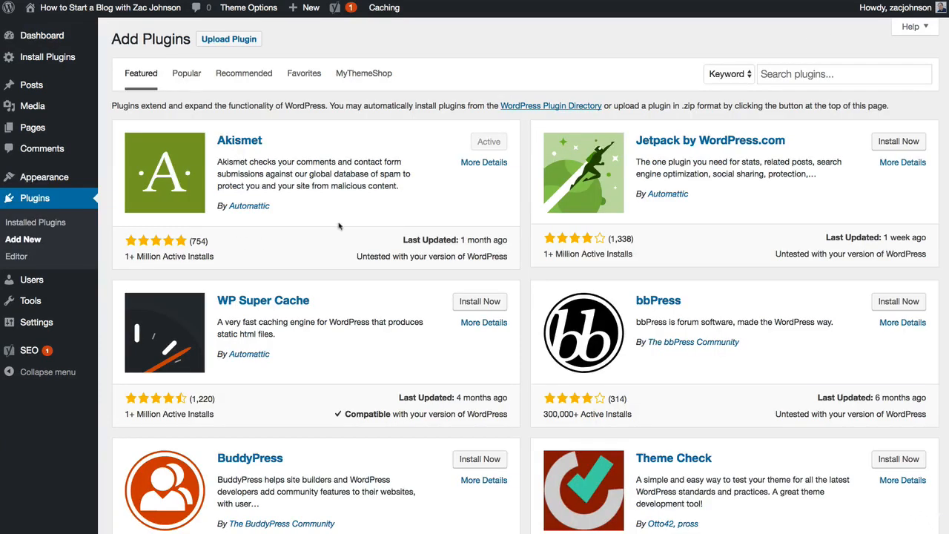
{"action": "left_click", "coordinate": [782, 80]}
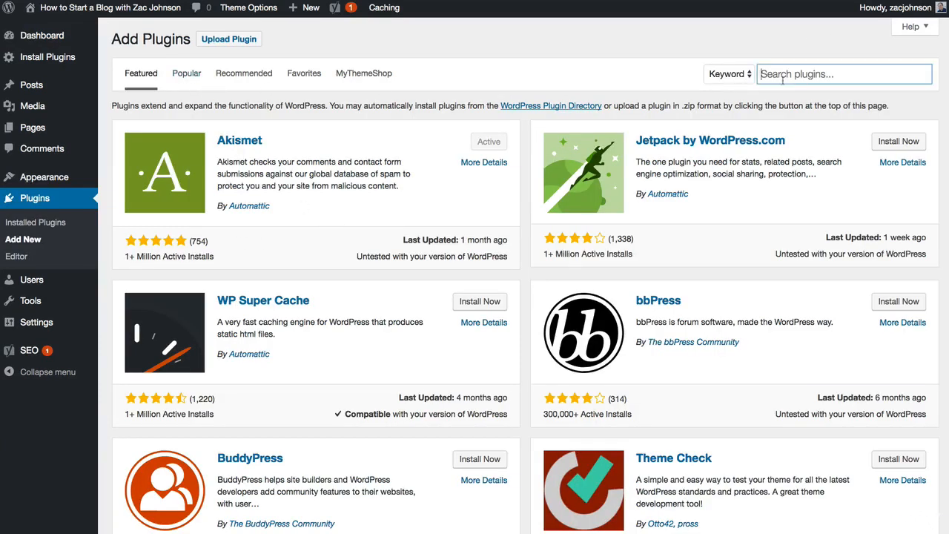
{"action": "left_click", "coordinate": [197, 80]}
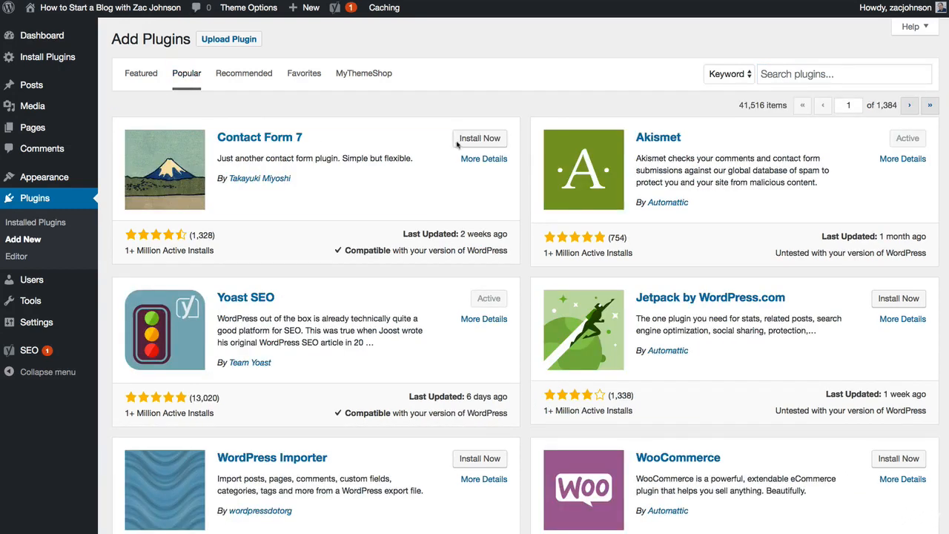
{"action": "left_click", "coordinate": [488, 141]}
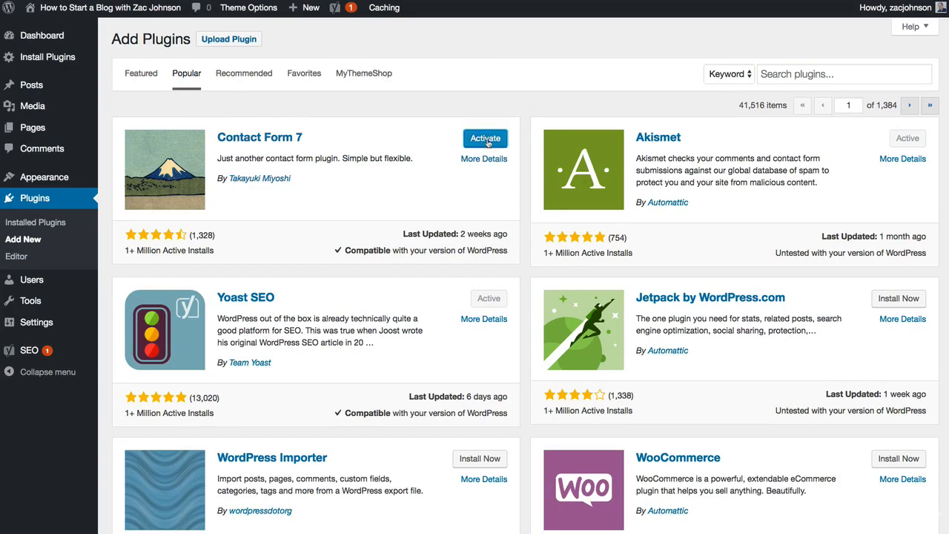
{"action": "left_click", "coordinate": [488, 141]}
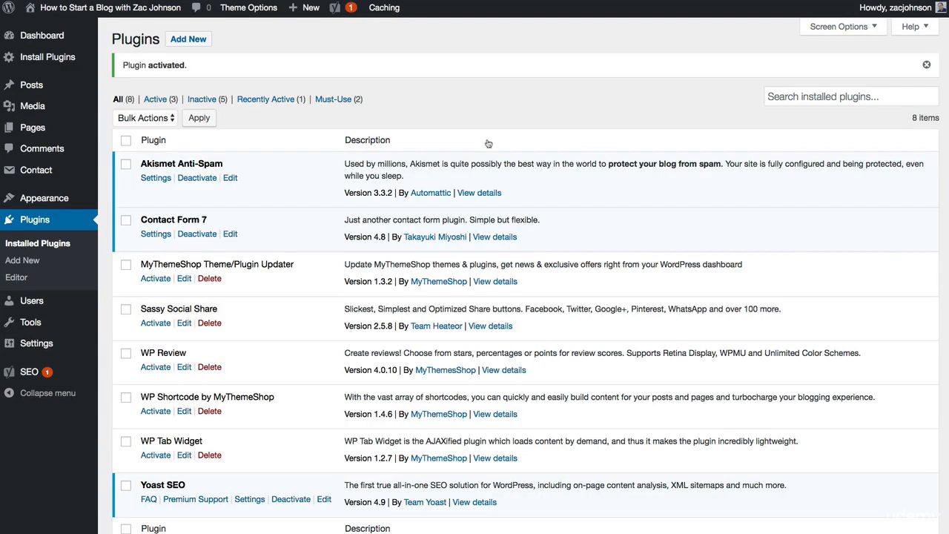
- Open the Contact Form 7 settings and copy the shortcode of Contact form 1
{"action": "left_click", "coordinate": [156, 234]}
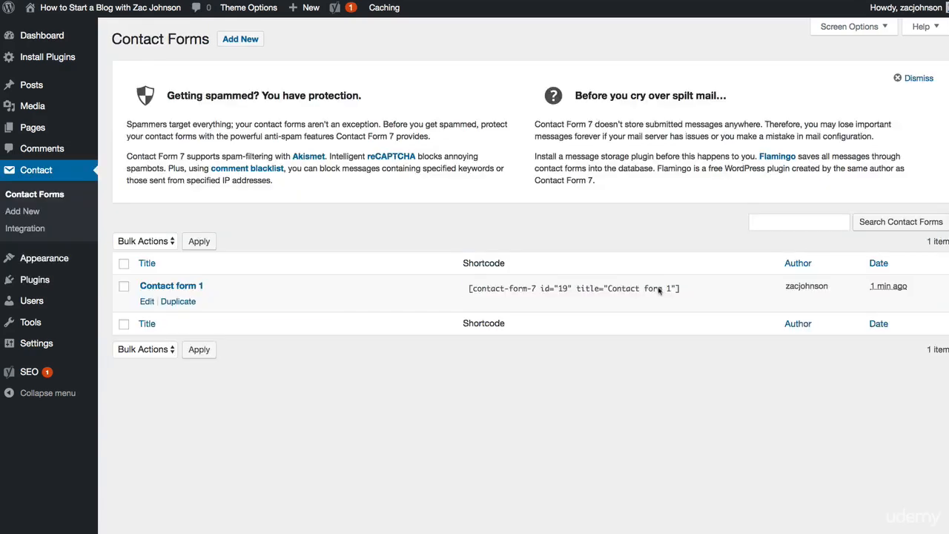
{"action": "left_click", "coordinate": [658, 290]}
{"action": "right_click", "coordinate": [619, 289]}
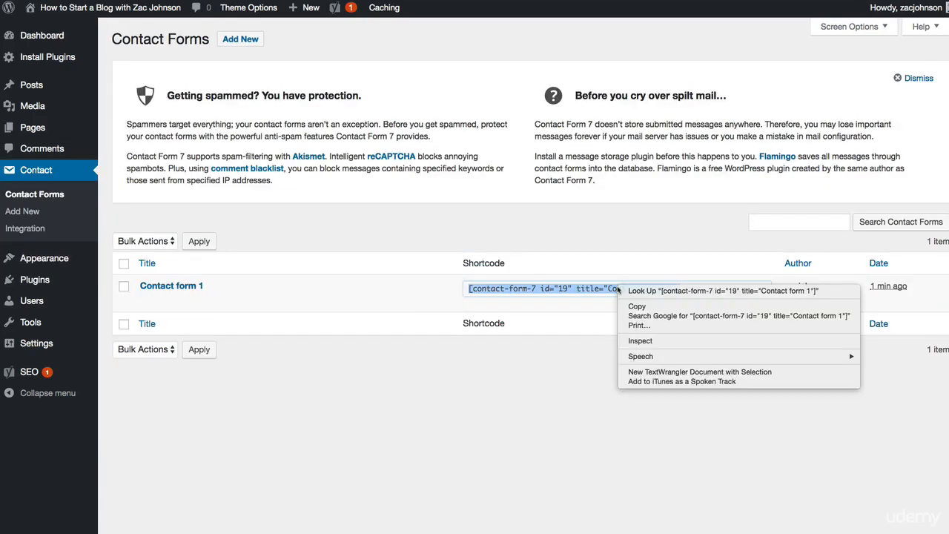
{"action": "left_click", "coordinate": [641, 306]}
{"action": "left_click", "coordinate": [620, 260]}
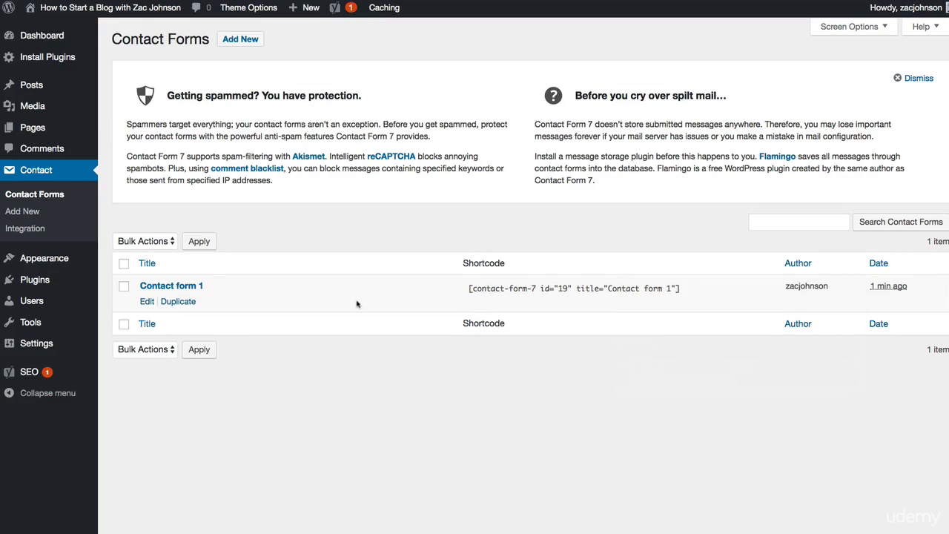
- Open Contact form 1 for editing, check its mail settings and form fields, and save the form
{"action": "left_click", "coordinate": [148, 303]}
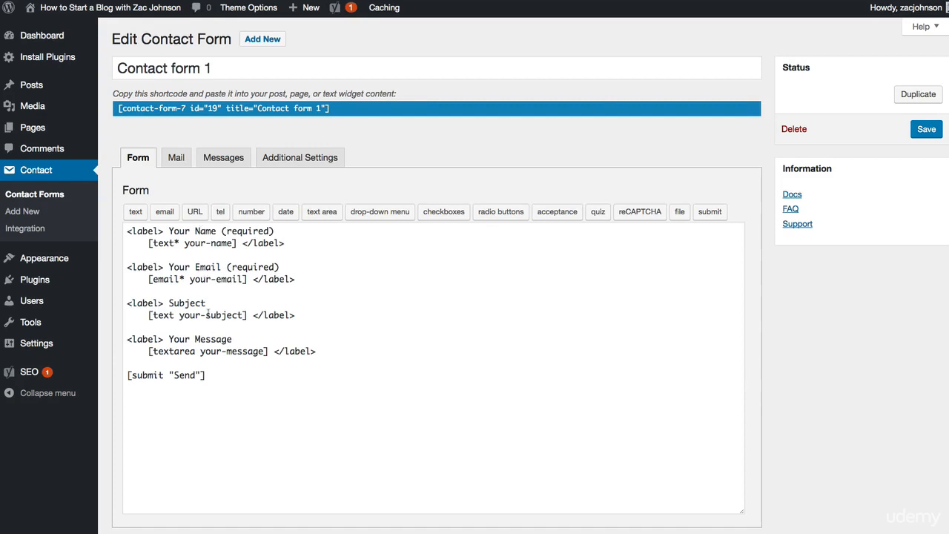
{"action": "left_click", "coordinate": [176, 157]}
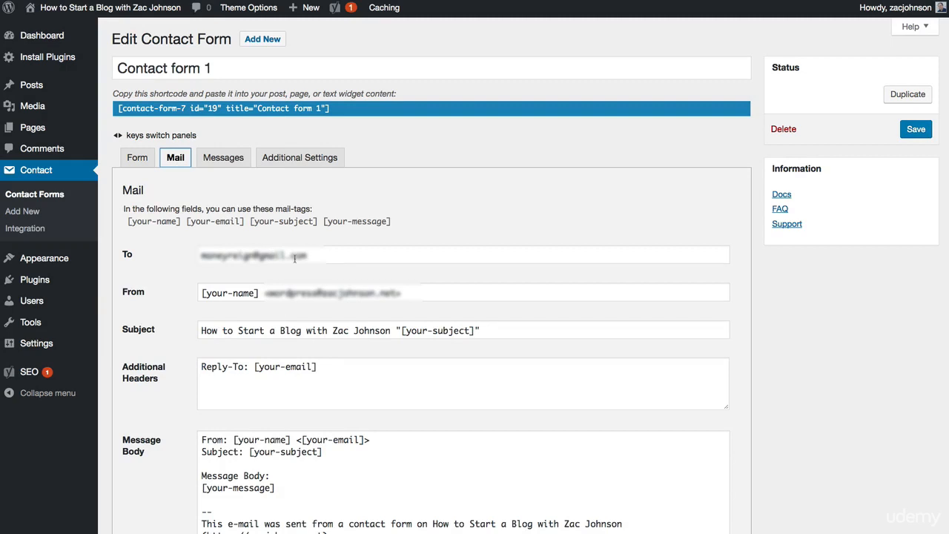
{"action": "left_click", "coordinate": [140, 159]}
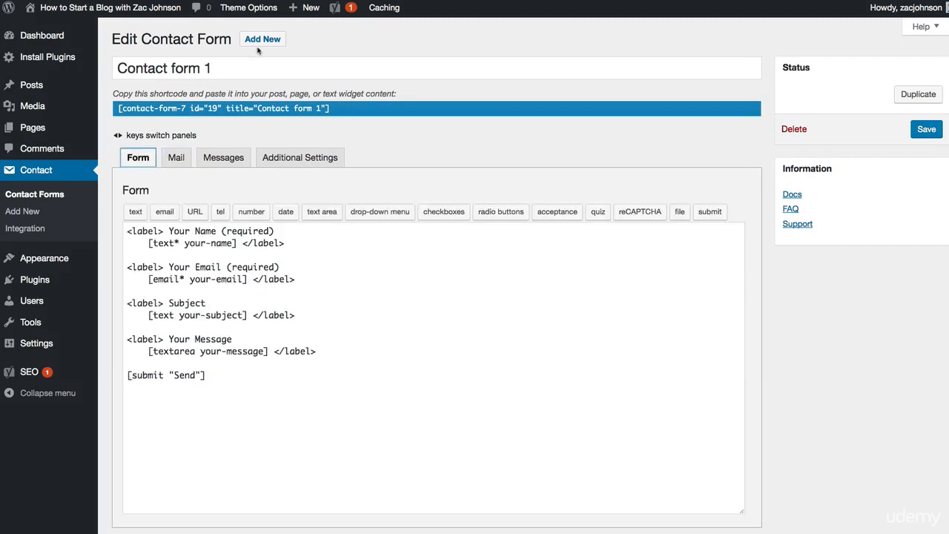
{"action": "left_click", "coordinate": [925, 130]}
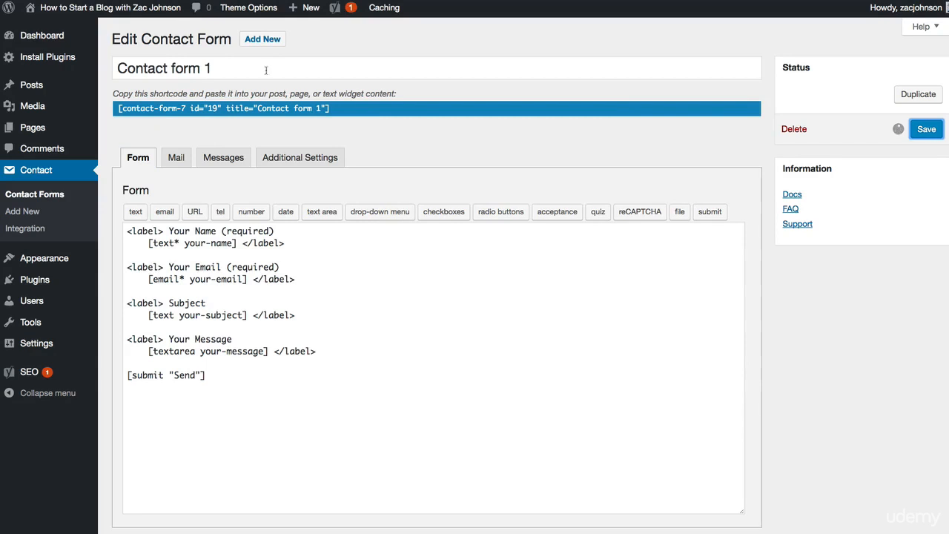
- Start a new page titled "Contact Me"
{"action": "mouse_move", "coordinate": [87, 127]}
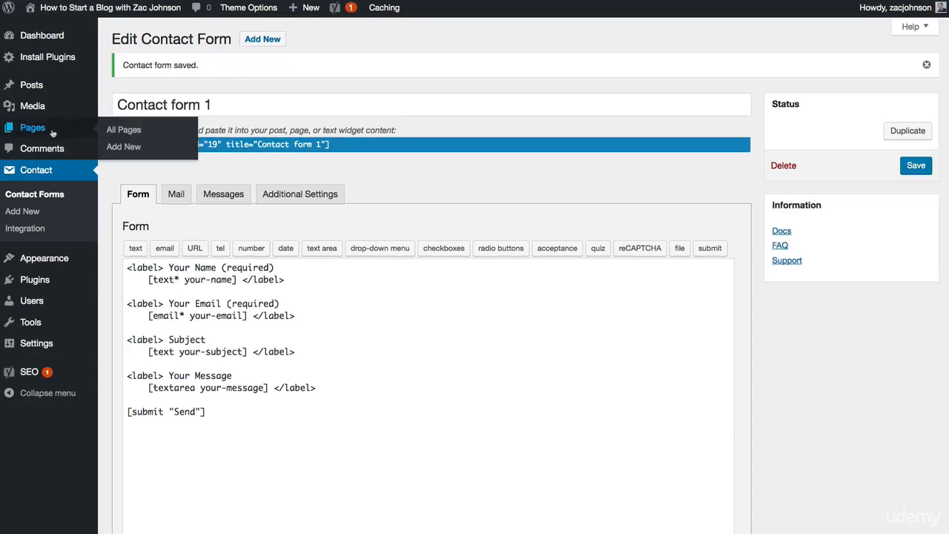
{"action": "left_click", "coordinate": [126, 147]}
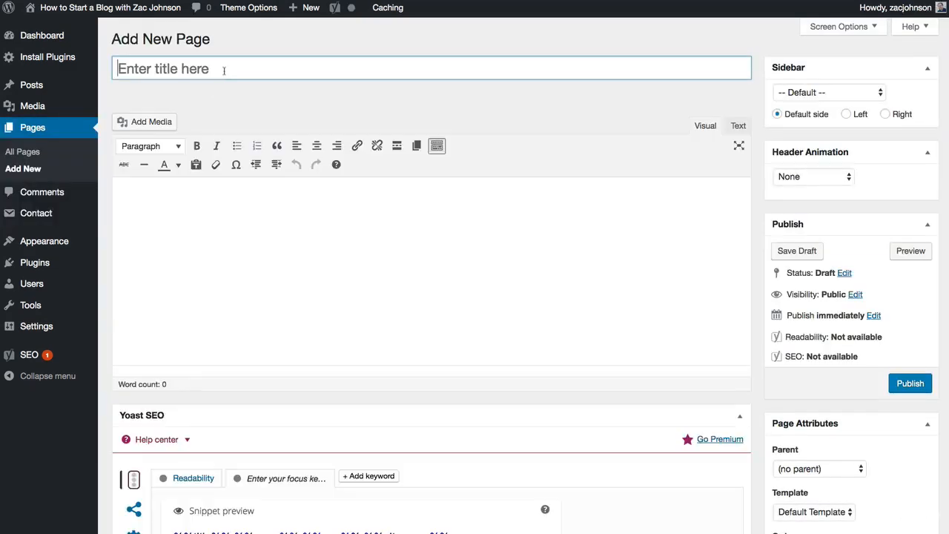
{"action": "type", "text": "Contact Me"}
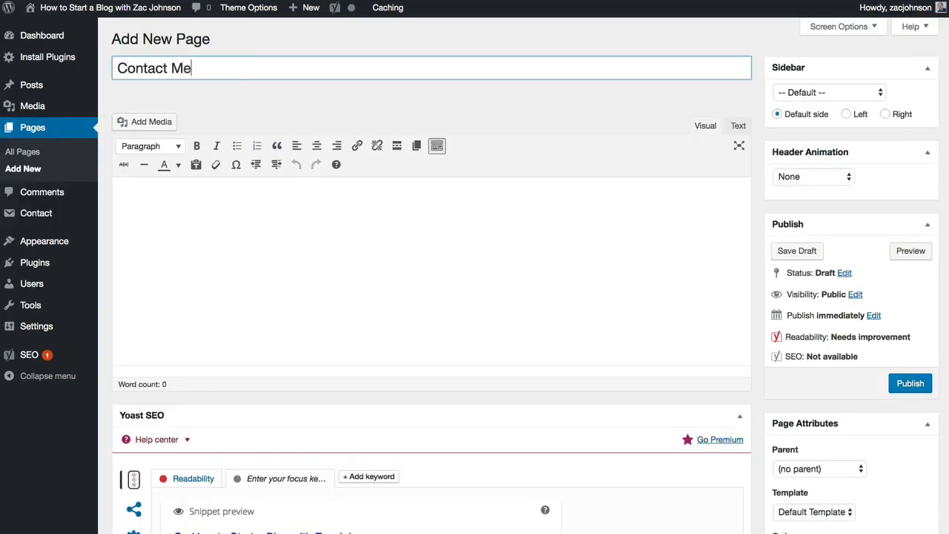
- Change the Contact Me page's permalink slug to "contact"
{"action": "left_click", "coordinate": [245, 104]}
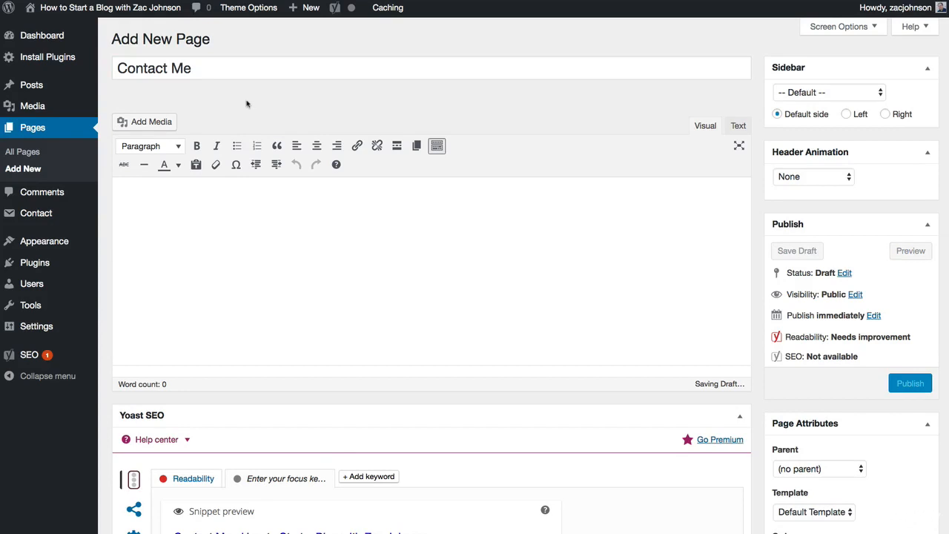
{"action": "left_click", "coordinate": [309, 93]}
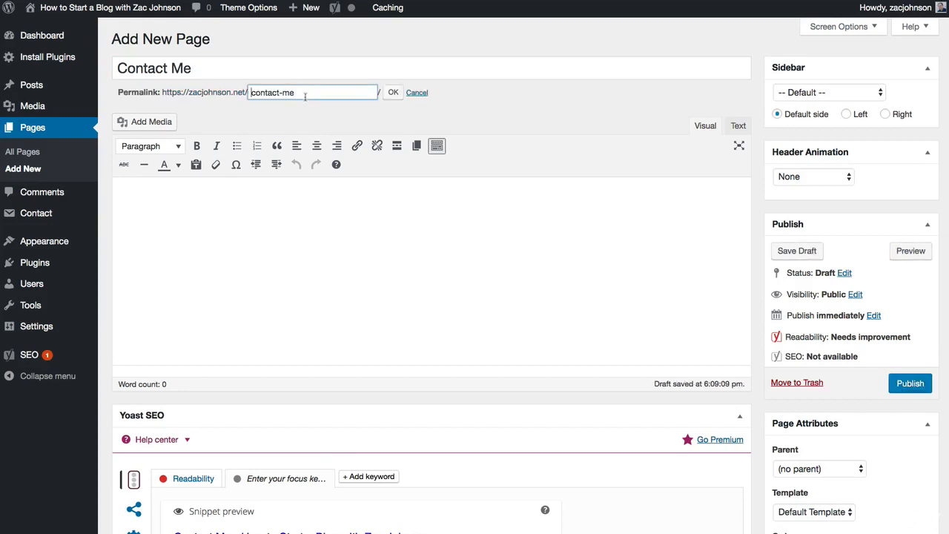
{"action": "key", "text": "shift+Left"}
{"action": "key", "text": "shift+Left"}
{"action": "key", "text": "BackSpace"}
{"action": "key", "text": "BackSpace"}
{"action": "left_click", "coordinate": [391, 92]}
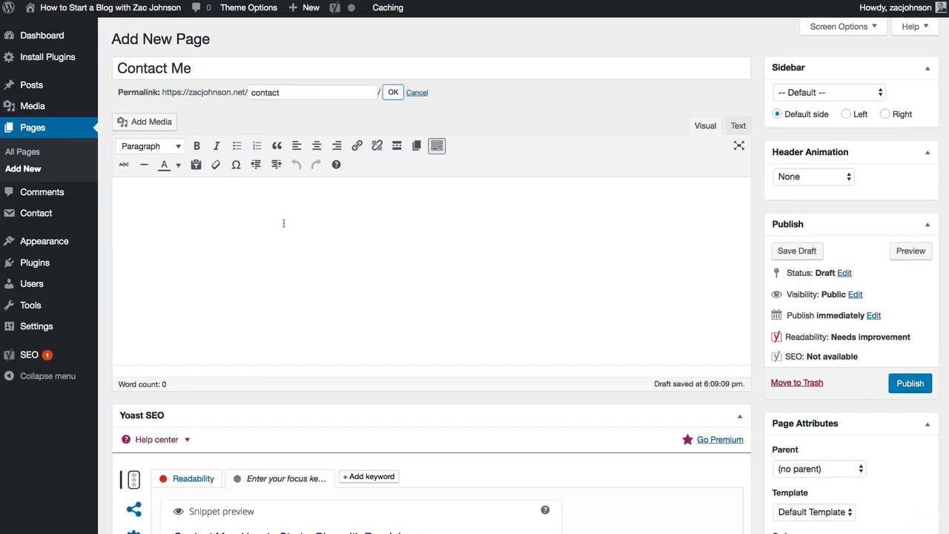
- Fill the page with a thank-you paragraph inviting visitors to use the form, add the Contact form 1 shortcode below it, and publish
{"action": "left_click", "coordinate": [275, 234]}
{"action": "key", "text": "ctrl+v"}
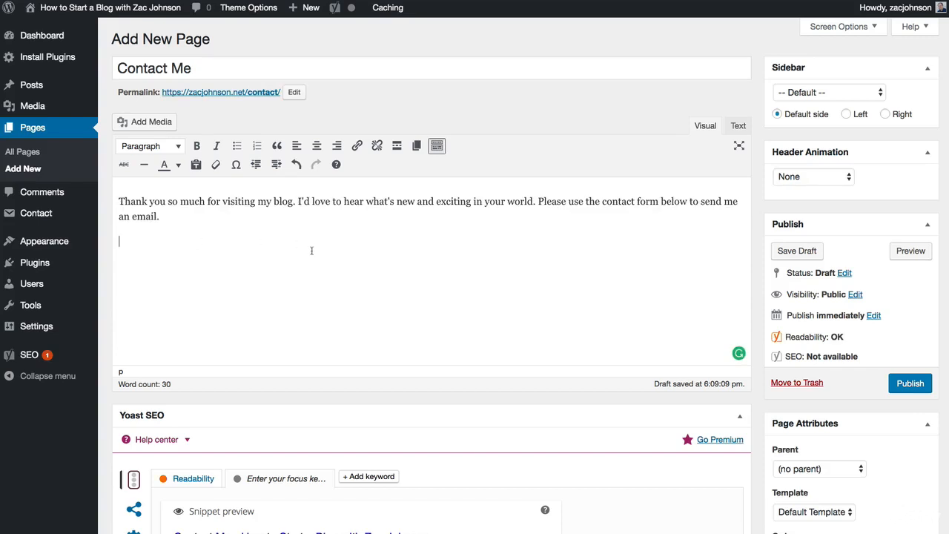
{"action": "key", "text": "ctrl+v"}
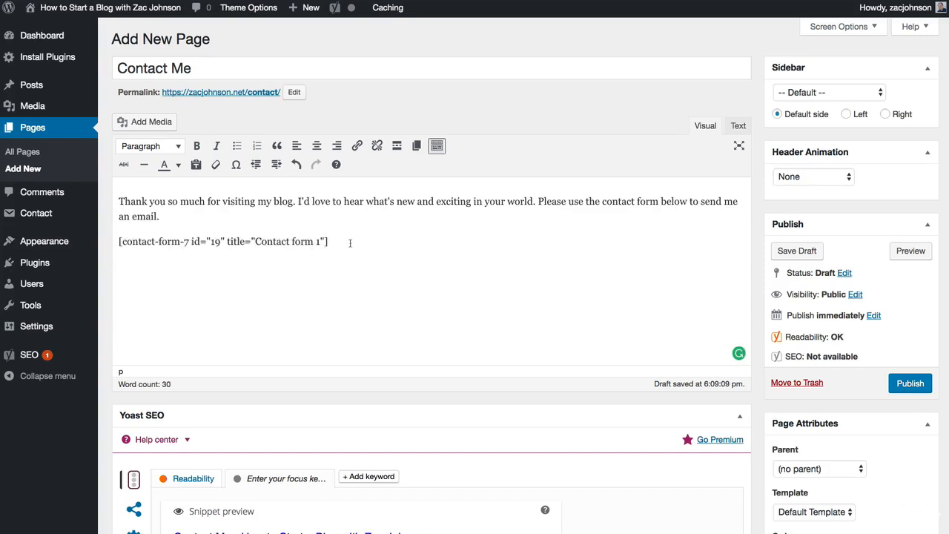
{"action": "left_click", "coordinate": [910, 384]}
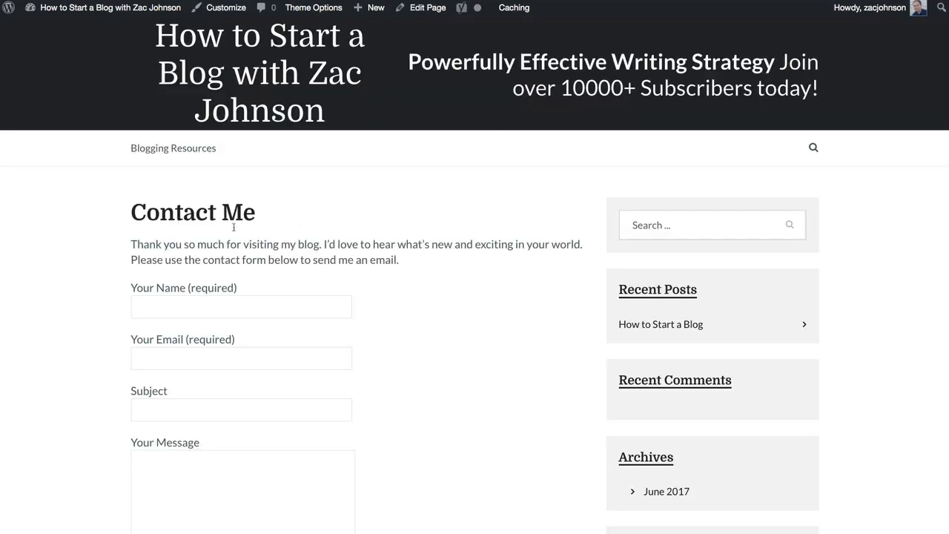
- Check the intro text and the email, subject and message fields on the published Contact Me page
{"action": "left_click_drag", "start_coordinate": [178, 247], "coordinate": [424, 262]}
{"action": "left_click", "coordinate": [415, 264]}
{"action": "left_click", "coordinate": [230, 359]}
{"action": "left_click", "coordinate": [207, 409]}
{"action": "left_click", "coordinate": [202, 468]}
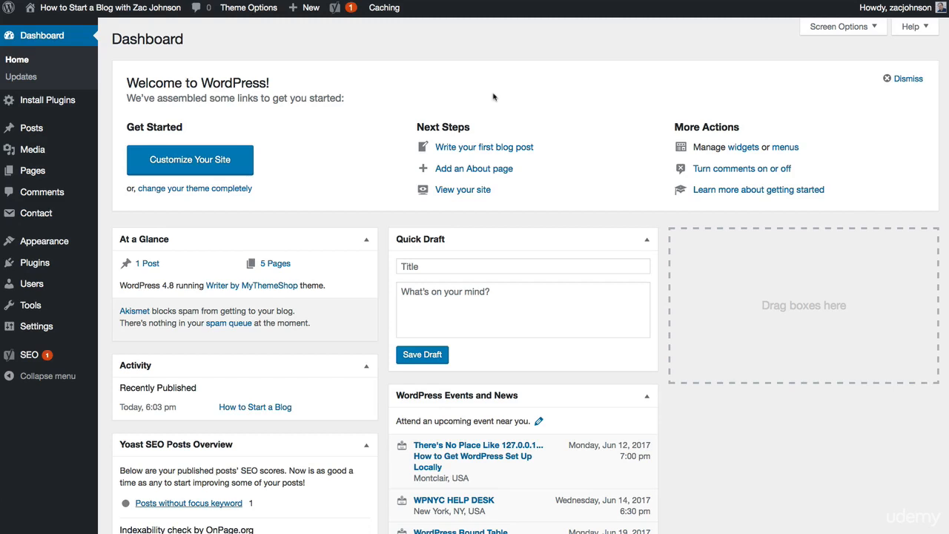
{"action": "left_click_drag", "start_coordinate": [674, 130], "coordinate": [784, 148]}
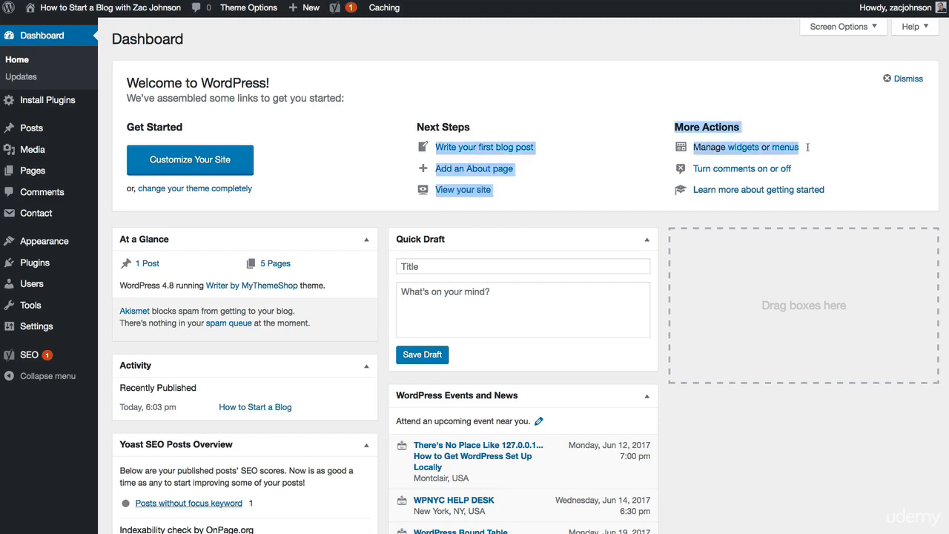
{"action": "left_click_drag", "start_coordinate": [709, 126], "coordinate": [798, 150]}
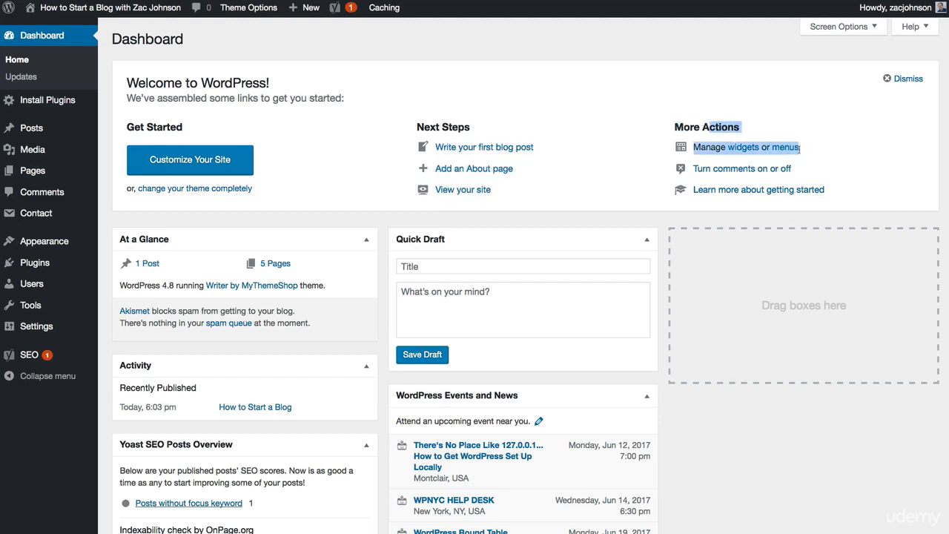
{"action": "left_click", "coordinate": [768, 131]}
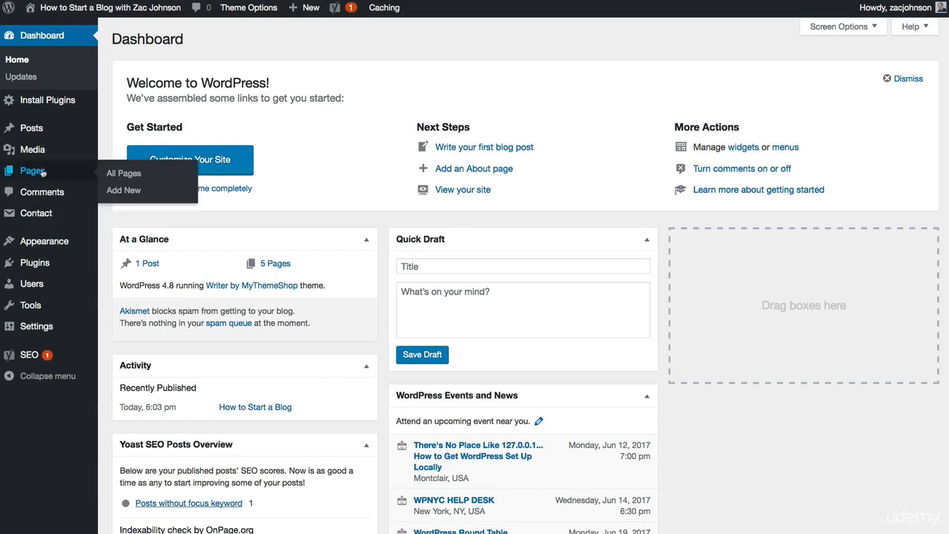
- Create a new navigation menu named "Top Menu Bar"
{"action": "mouse_move", "coordinate": [49, 244]}
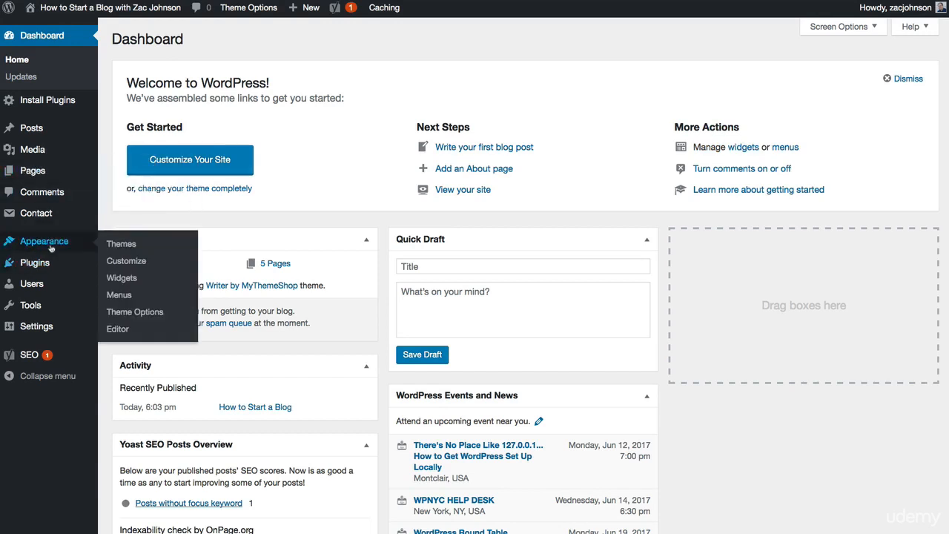
{"action": "left_click", "coordinate": [120, 295]}
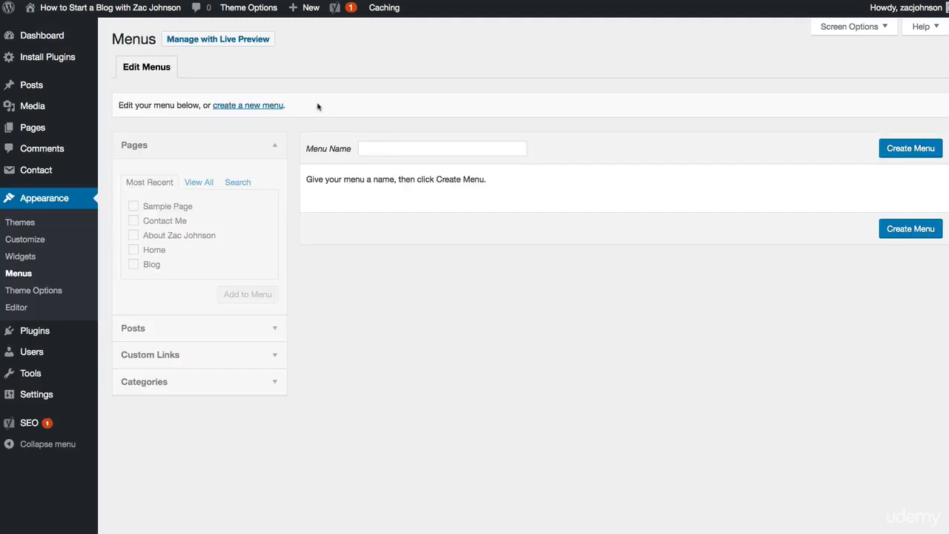
{"action": "left_click", "coordinate": [262, 108]}
{"action": "left_click", "coordinate": [402, 151]}
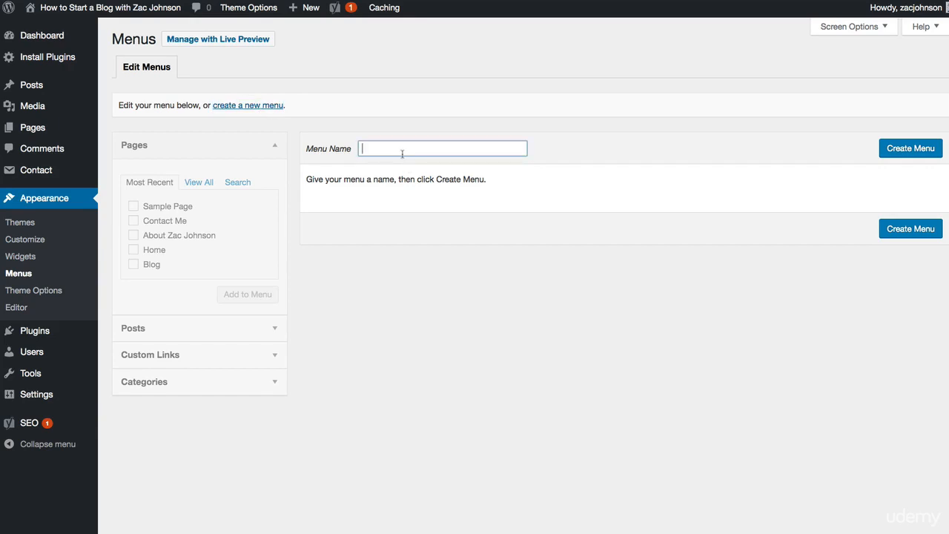
{"action": "type", "text": "Top Menu Bar"}
{"action": "left_click", "coordinate": [914, 149]}
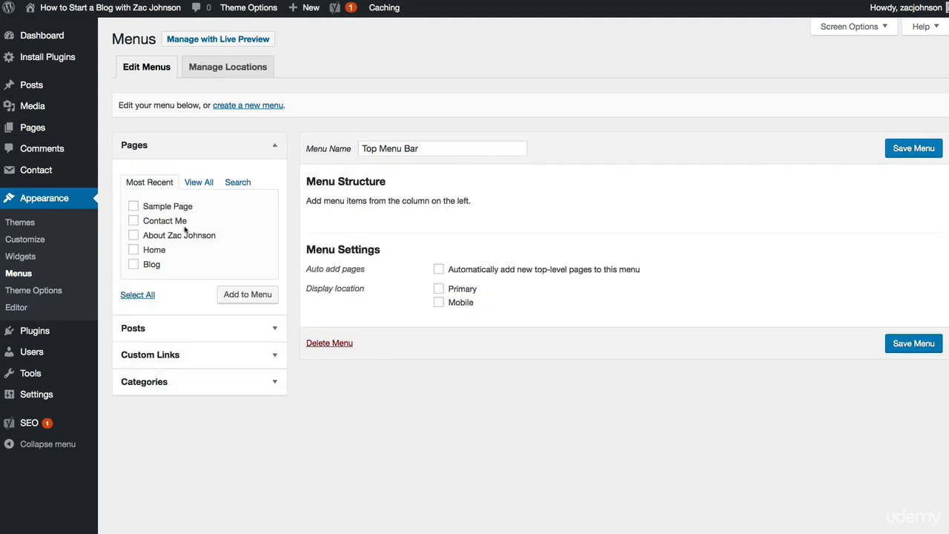
- Add the Contact Me, About and Home pages to the menu and place Home first
{"action": "left_click", "coordinate": [178, 222]}
{"action": "left_click", "coordinate": [175, 238]}
{"action": "left_click", "coordinate": [157, 252]}
{"action": "left_click", "coordinate": [249, 295]}
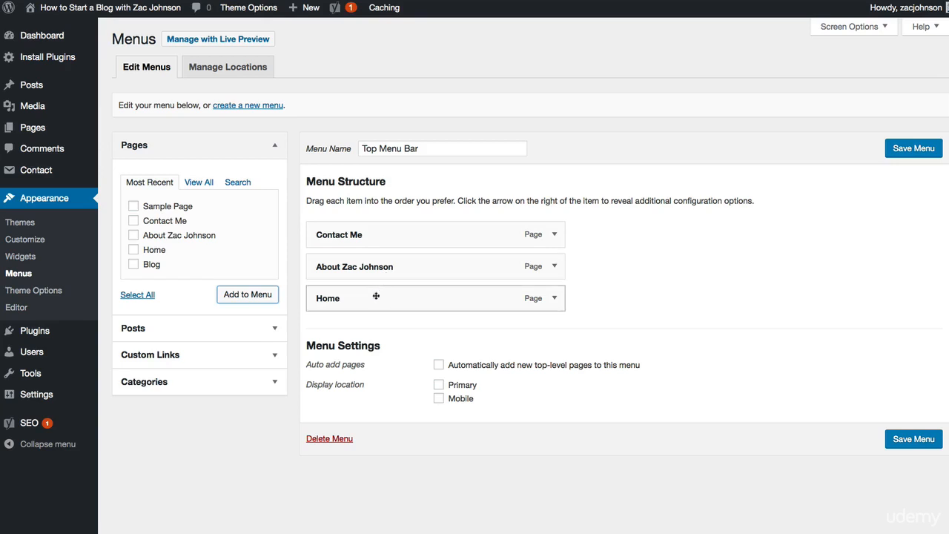
{"action": "left_click_drag", "start_coordinate": [375, 296], "coordinate": [373, 233]}
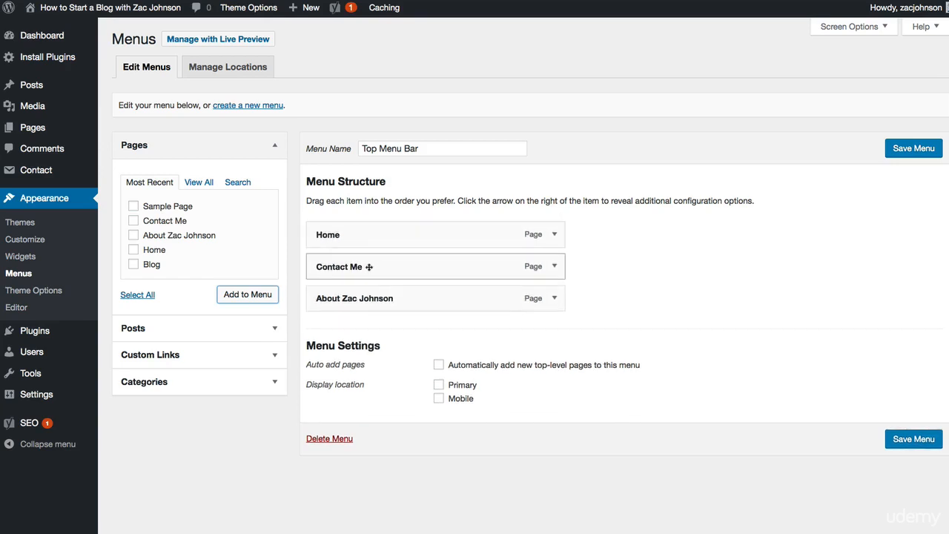
- Shorten the Contact Me menu item's navigation label to "Contact"
{"action": "left_click", "coordinate": [552, 267]}
{"action": "left_click", "coordinate": [367, 310]}
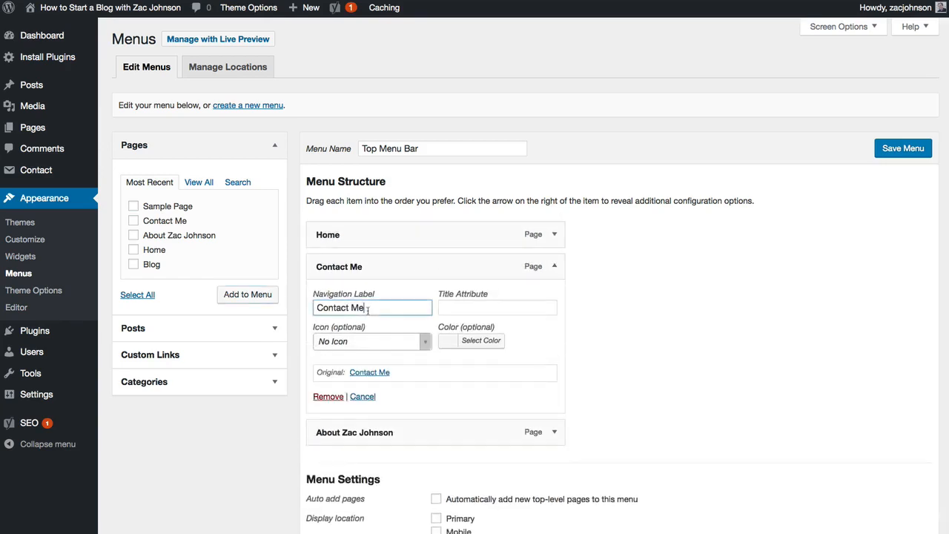
{"action": "double_click", "coordinate": [367, 310]}
{"action": "key", "text": "BackSpace"}
{"action": "left_click", "coordinate": [622, 366]}
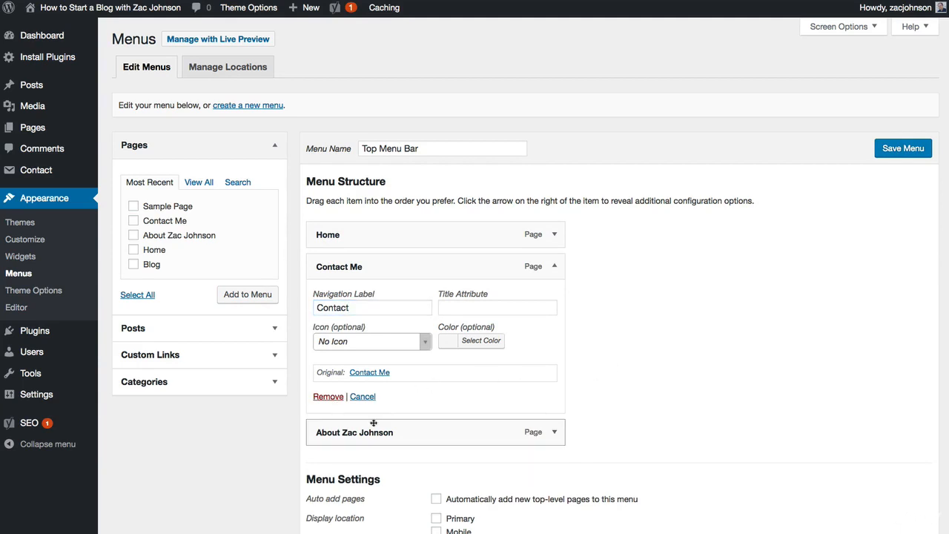
- Shorten the About page item's navigation label to "About" and save the menu
{"action": "left_click", "coordinate": [553, 432]}
{"action": "left_click_drag", "start_coordinate": [343, 474], "coordinate": [405, 472]}
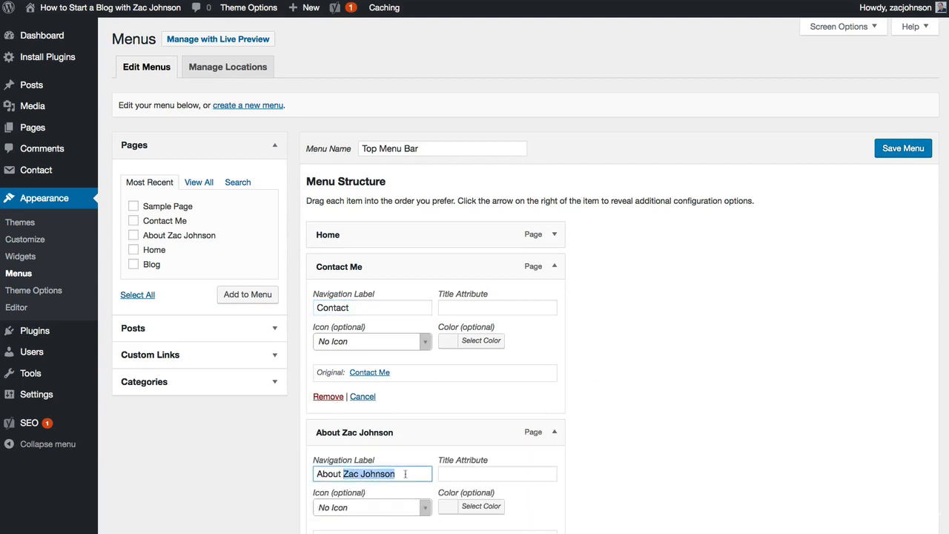
{"action": "key", "text": "BackSpace"}
{"action": "left_click", "coordinate": [632, 448]}
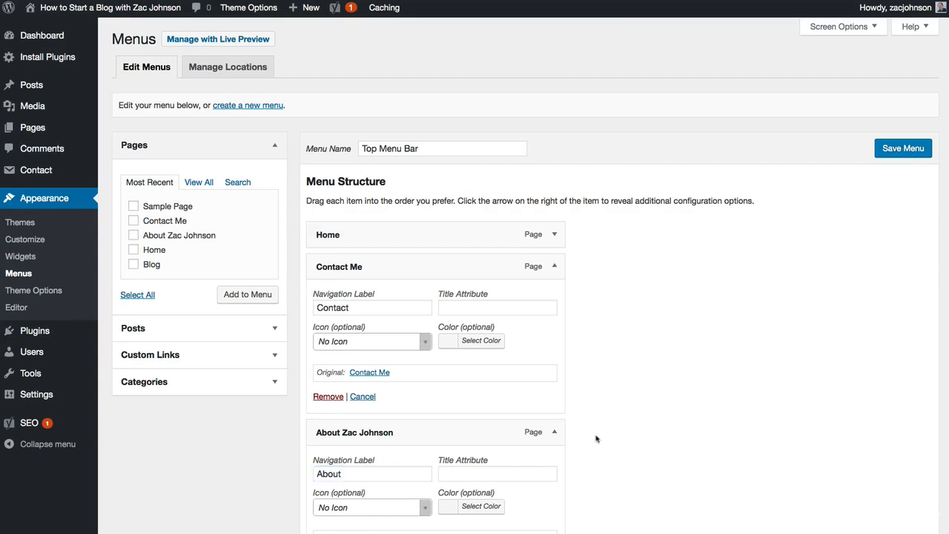
{"action": "scroll", "coordinate": [596, 438], "scroll_direction": "down", "scroll_amount": 4}
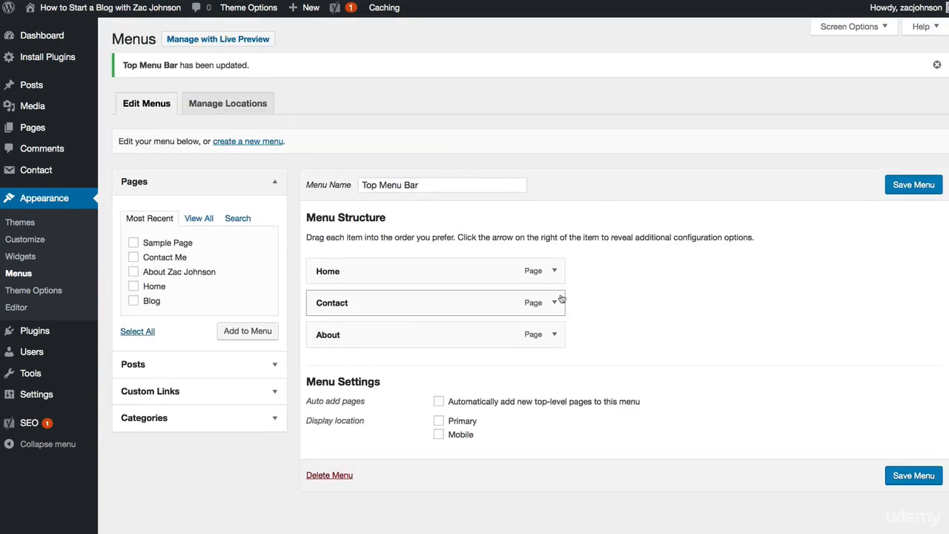
- Move About above Contact in the menu, then assign Top Menu Bar to the Primary theme location and save
{"action": "left_click_drag", "start_coordinate": [366, 333], "coordinate": [360, 302]}
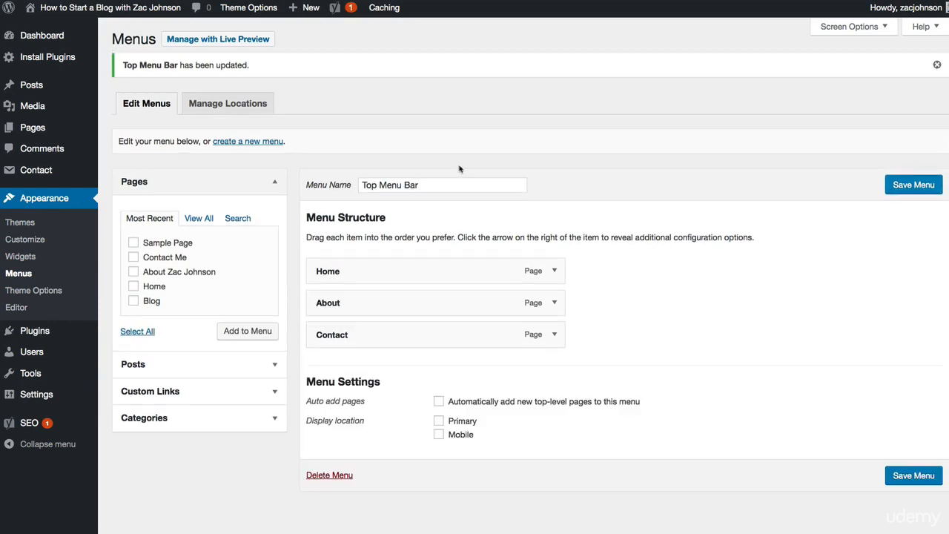
{"action": "left_click", "coordinate": [240, 104]}
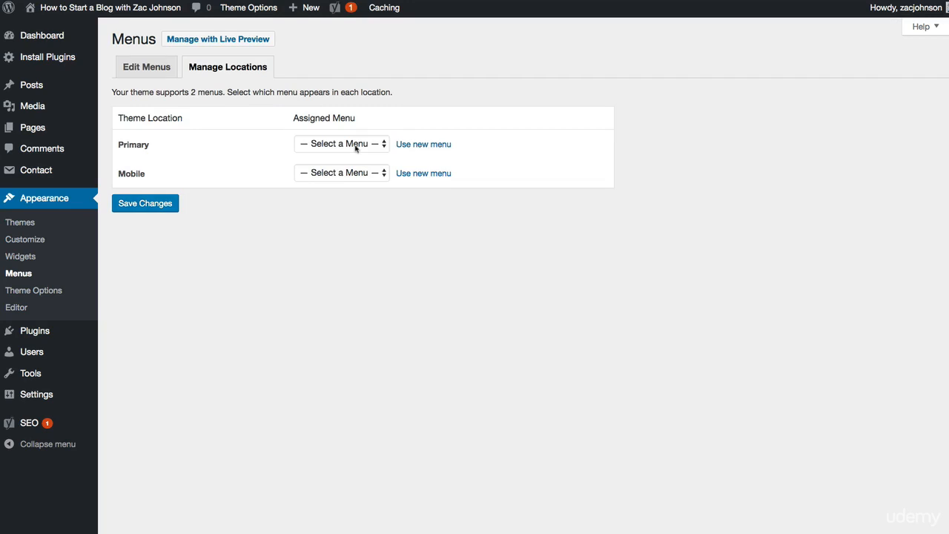
{"action": "left_click", "coordinate": [356, 144]}
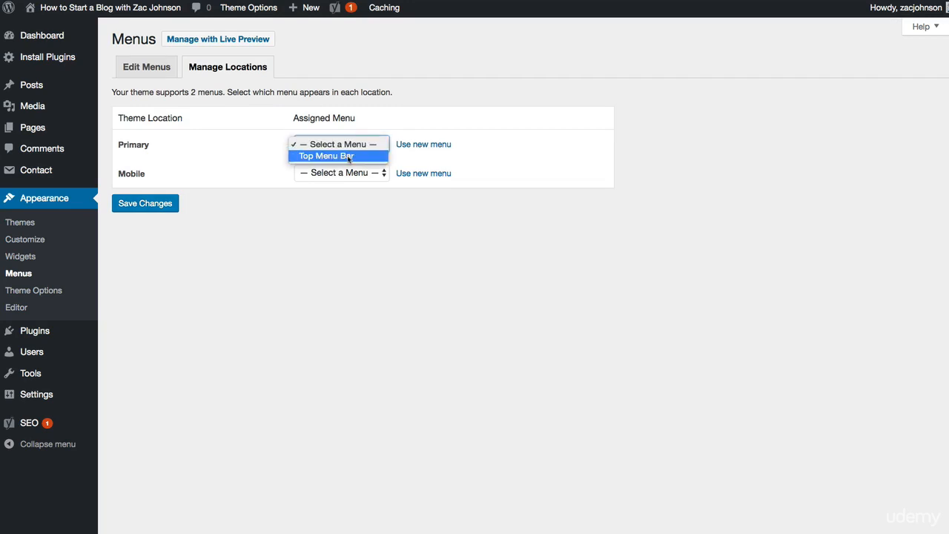
{"action": "left_click", "coordinate": [348, 156]}
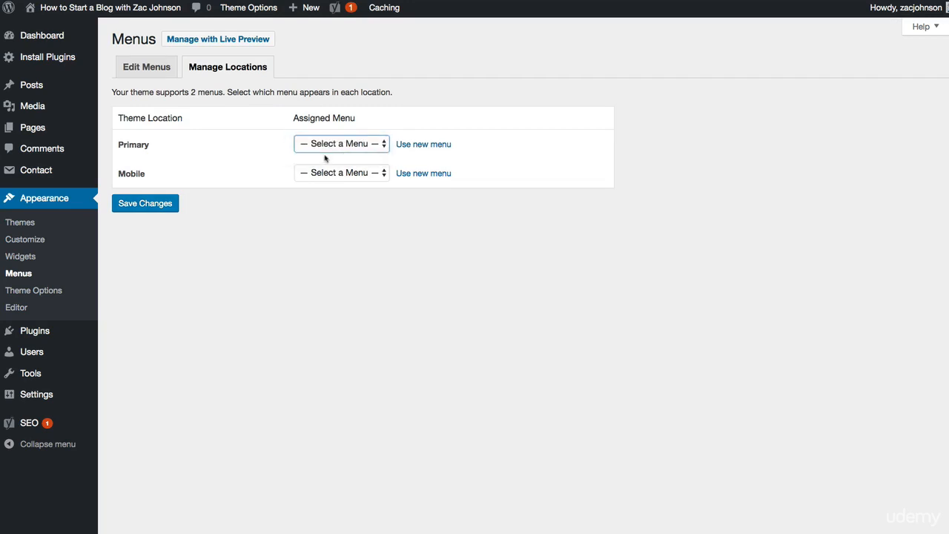
{"action": "left_click", "coordinate": [145, 204]}
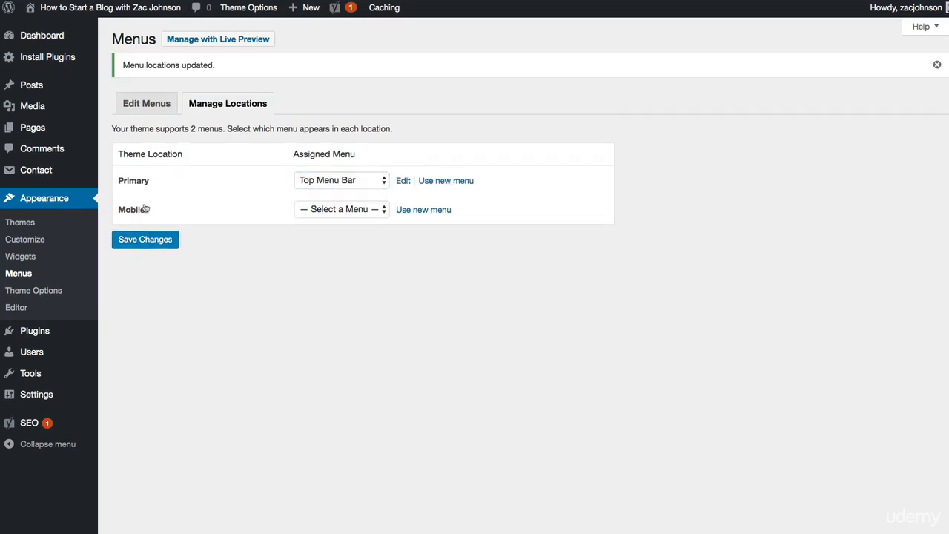
- Open the live site in a new browser tab and check the About and Contact links in its navigation bar
{"action": "mouse_move", "coordinate": [74, 9]}
{"action": "right_click", "coordinate": [44, 30]}
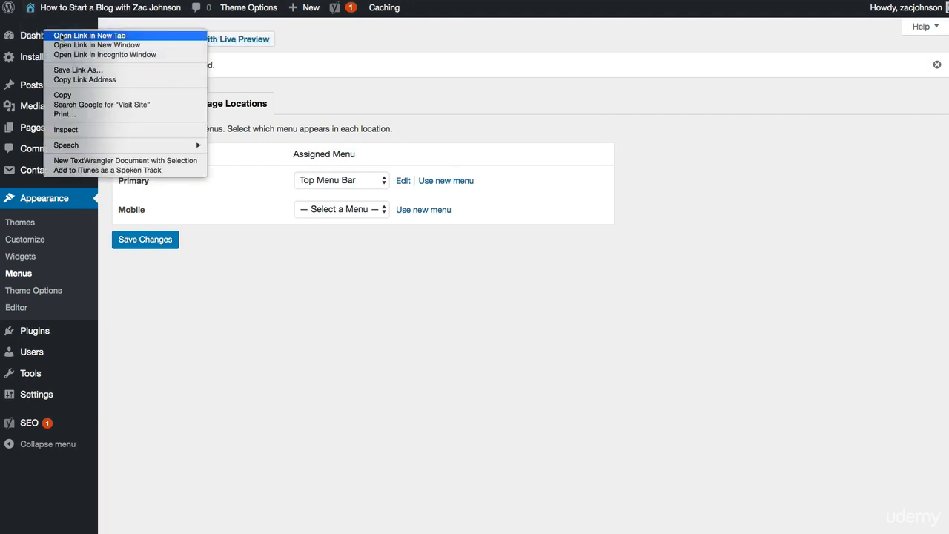
{"action": "left_click", "coordinate": [59, 35]}
{"action": "key", "text": "ctrl+Tab"}
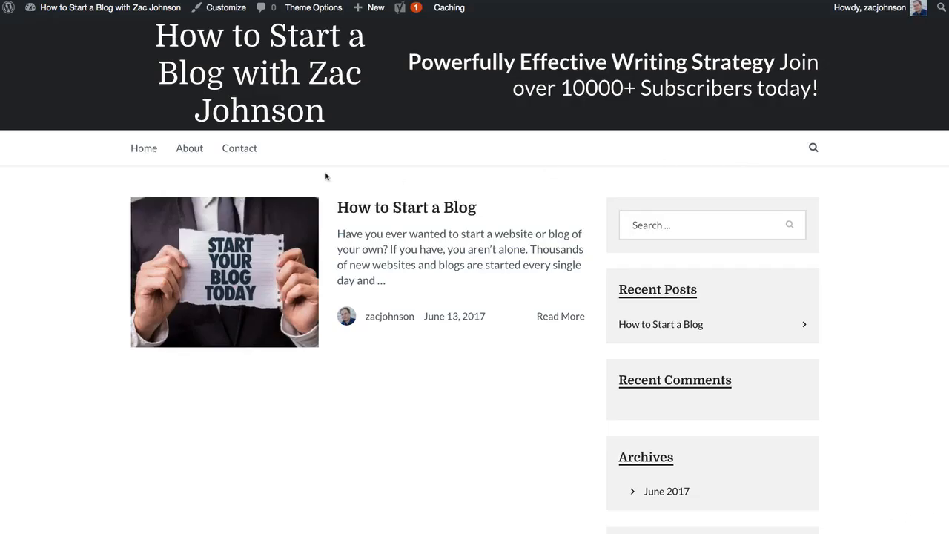
{"action": "left_click", "coordinate": [191, 157]}
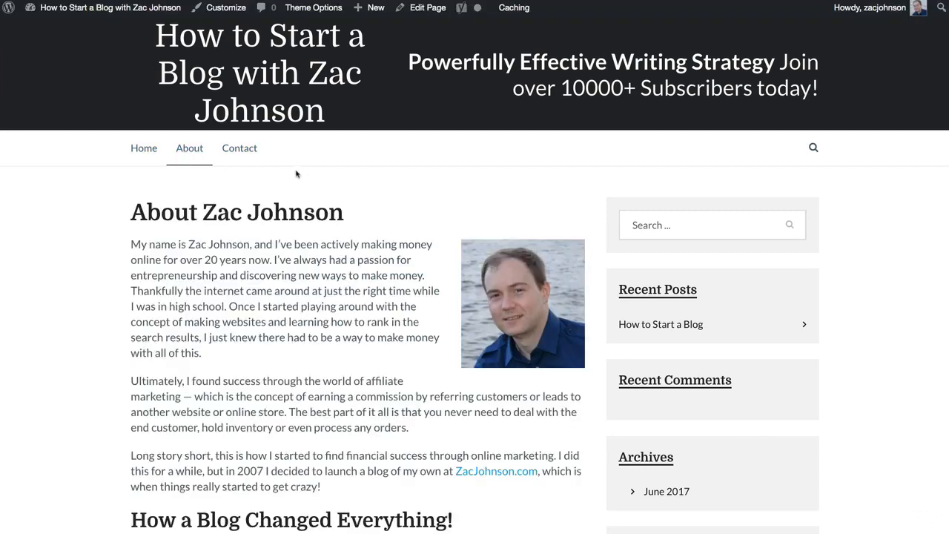
{"action": "left_click", "coordinate": [257, 159]}
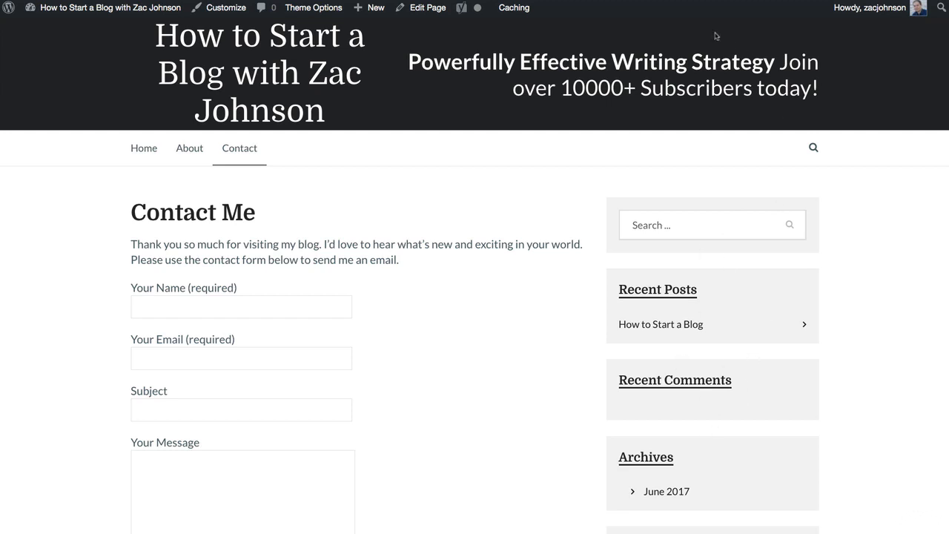
- Go from the live site to the dashboard's widget management and inspect the sidebar's Search and Recent Posts widget settings
{"action": "mouse_move", "coordinate": [101, 9]}
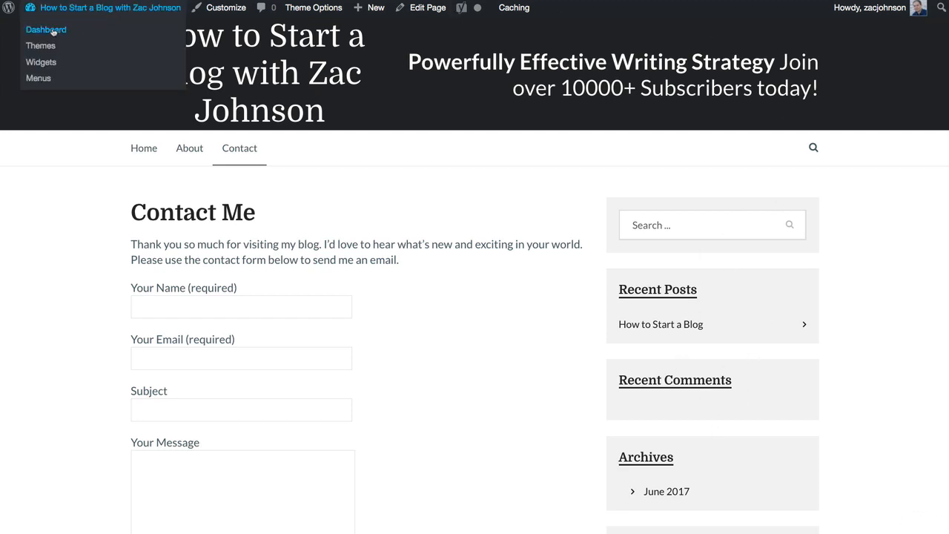
{"action": "left_click", "coordinate": [53, 31]}
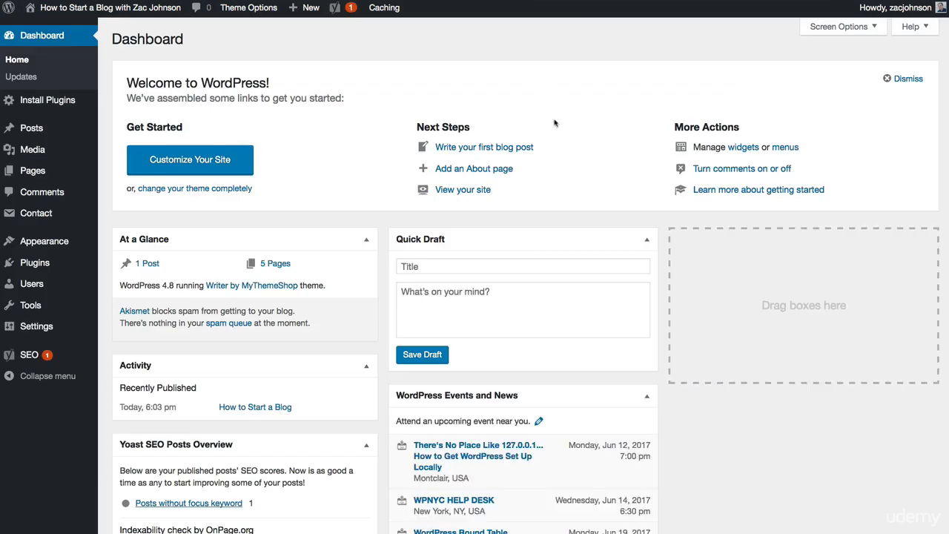
{"action": "left_click", "coordinate": [745, 149]}
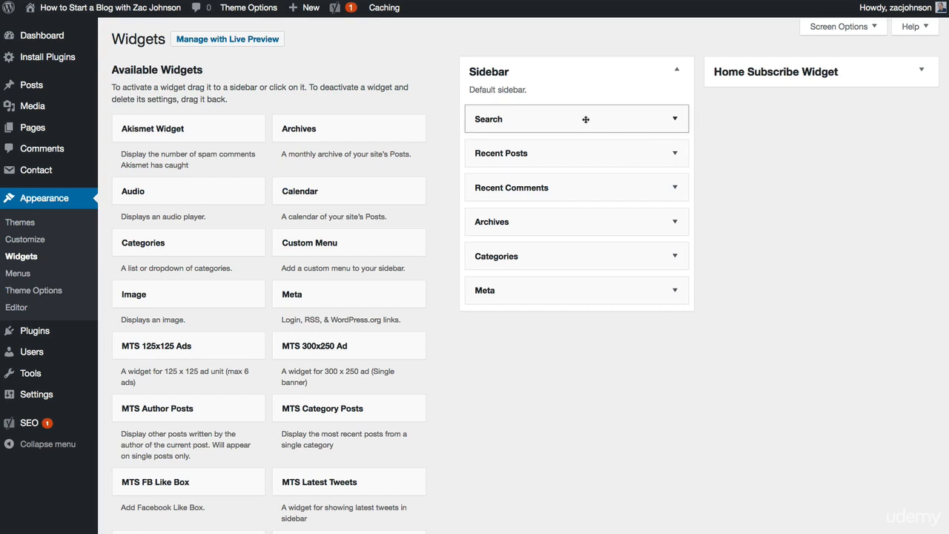
{"action": "left_click", "coordinate": [555, 118]}
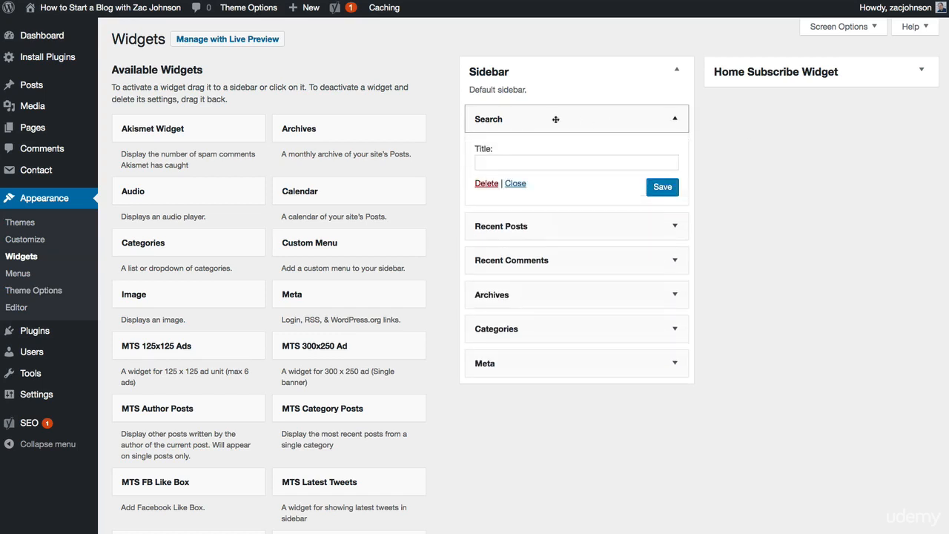
{"action": "left_click", "coordinate": [555, 118]}
{"action": "left_click", "coordinate": [548, 152]}
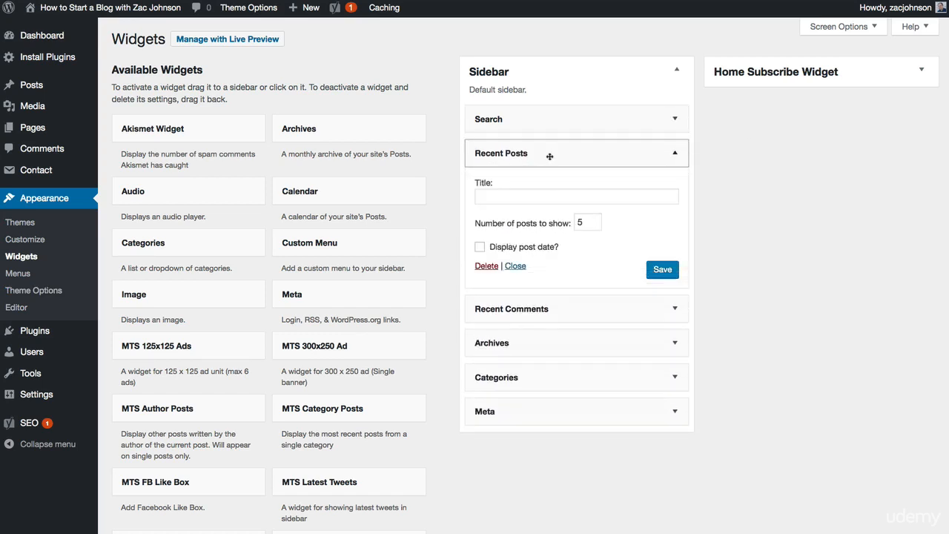
{"action": "left_click", "coordinate": [548, 153]}
- Delete the Archives, Meta and Recent Comments widgets from the default sidebar
{"action": "left_click", "coordinate": [669, 227]}
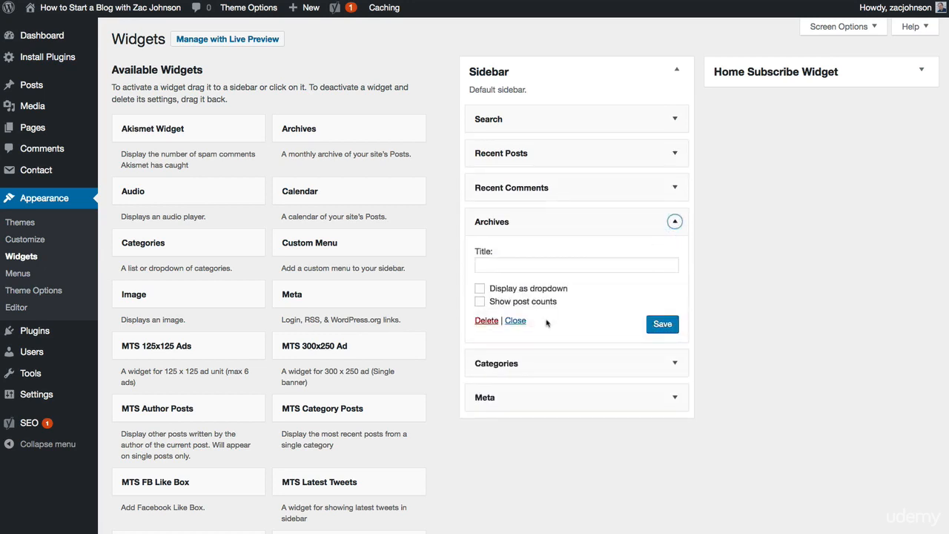
{"action": "left_click", "coordinate": [484, 321]}
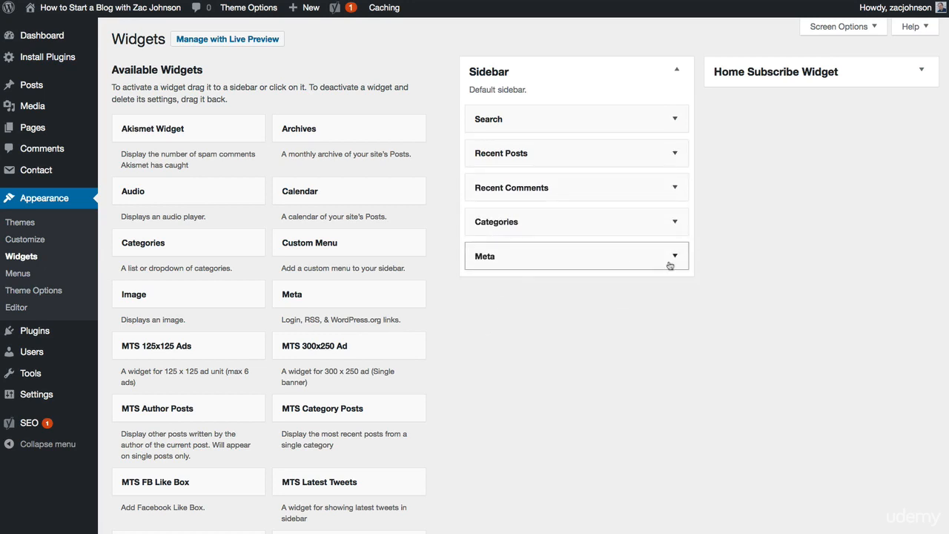
{"action": "left_click", "coordinate": [674, 259]}
{"action": "left_click", "coordinate": [486, 321]}
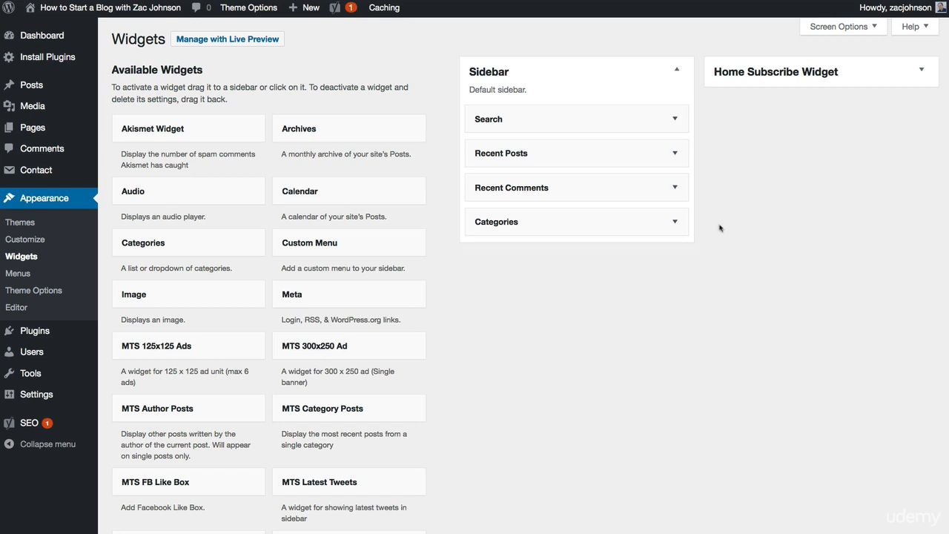
{"action": "left_click", "coordinate": [673, 188]}
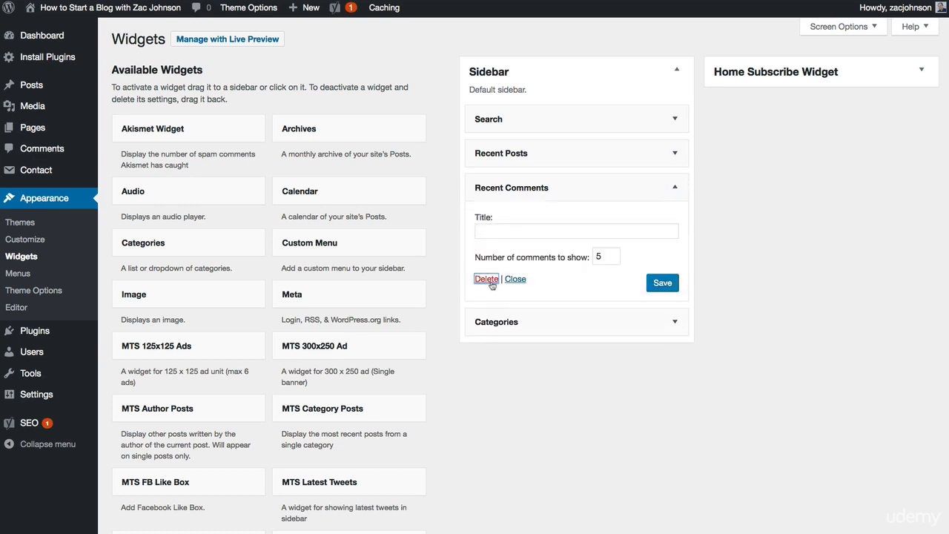
{"action": "left_click", "coordinate": [486, 278]}
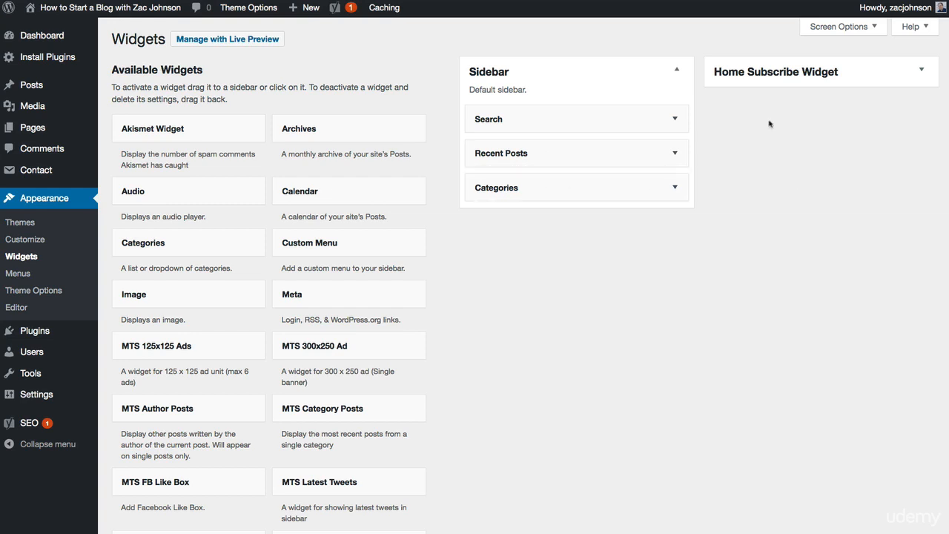
- In the user profile, fill in the first and last name and choose the full name as the public display name
{"action": "mouse_move", "coordinate": [67, 14]}
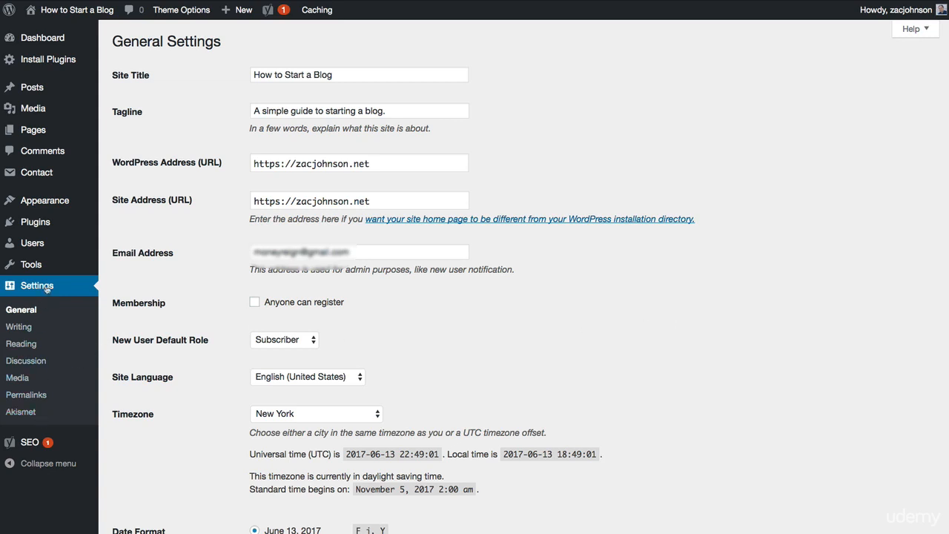
{"action": "mouse_move", "coordinate": [36, 250]}
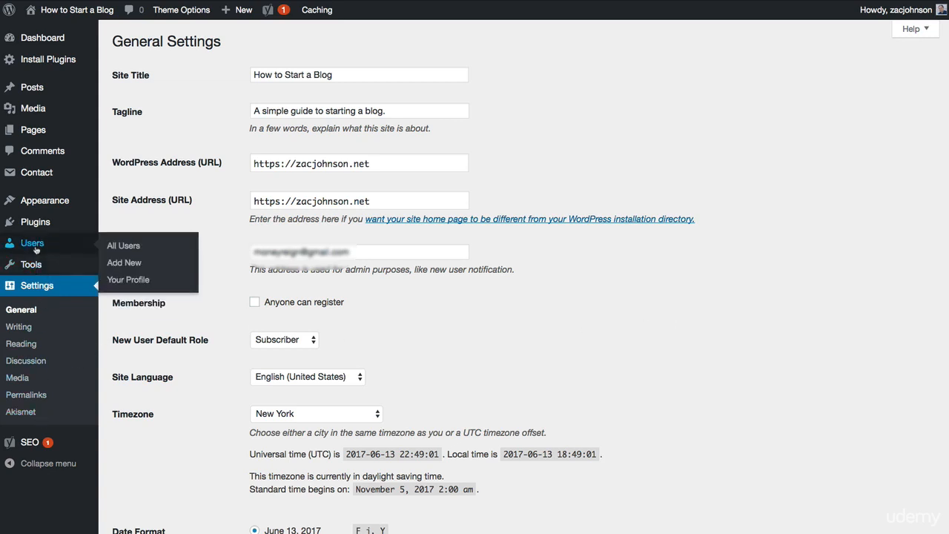
{"action": "left_click", "coordinate": [127, 280]}
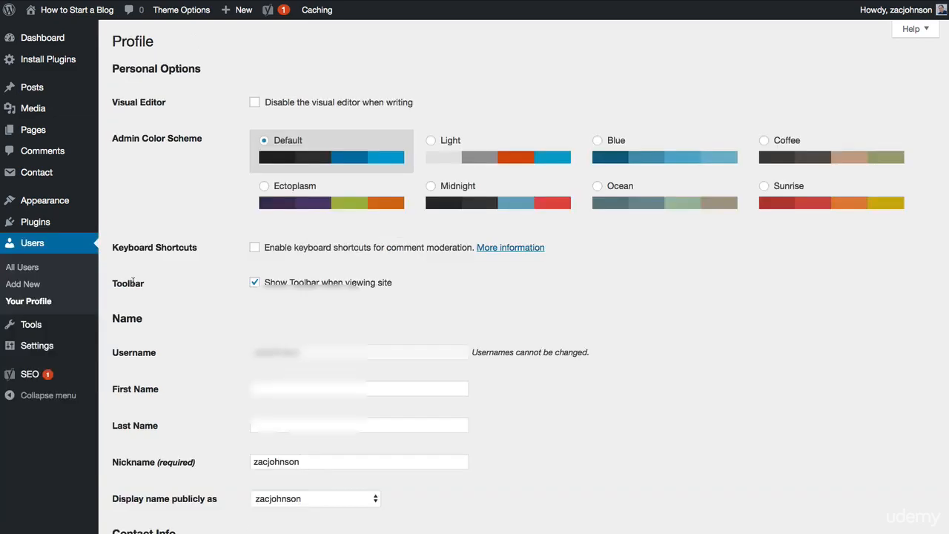
{"action": "scroll", "coordinate": [677, 368], "scroll_direction": "down", "scroll_amount": 5}
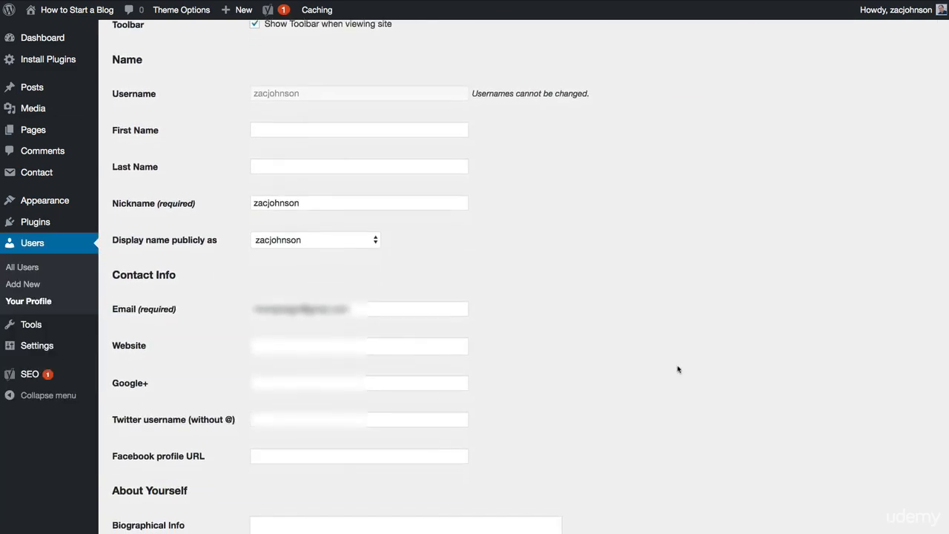
{"action": "left_click", "coordinate": [281, 90]}
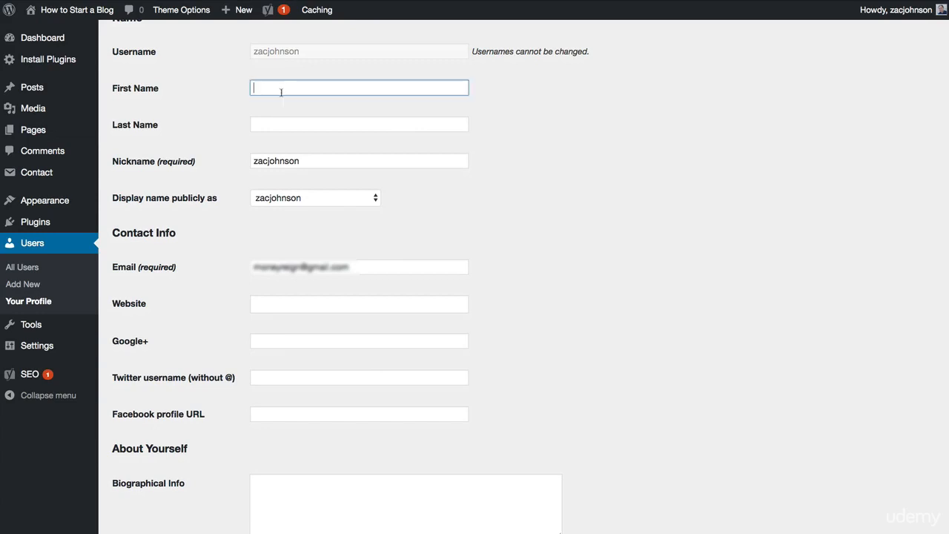
{"action": "type", "text": "Zac"}
{"action": "key", "text": "Tab"}
{"action": "type", "text": "Johnson"}
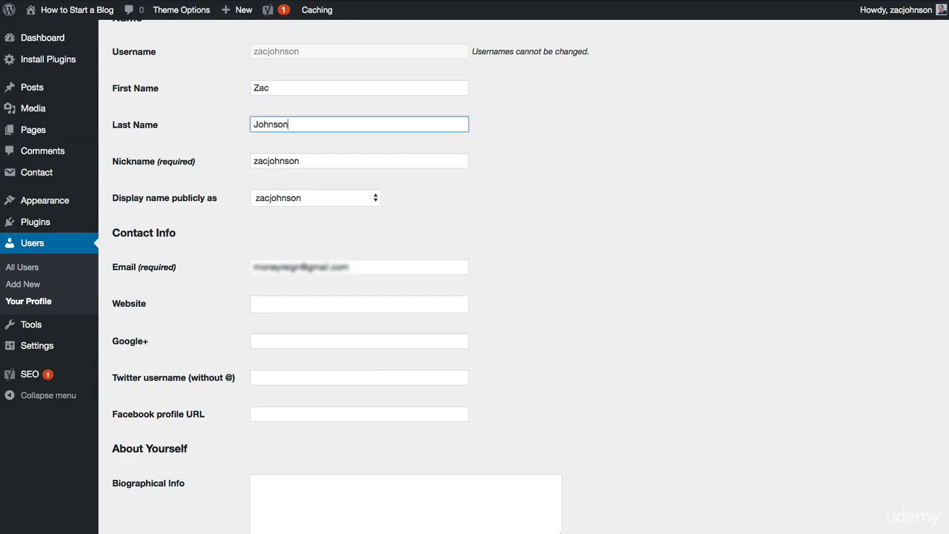
{"action": "left_click", "coordinate": [282, 198]}
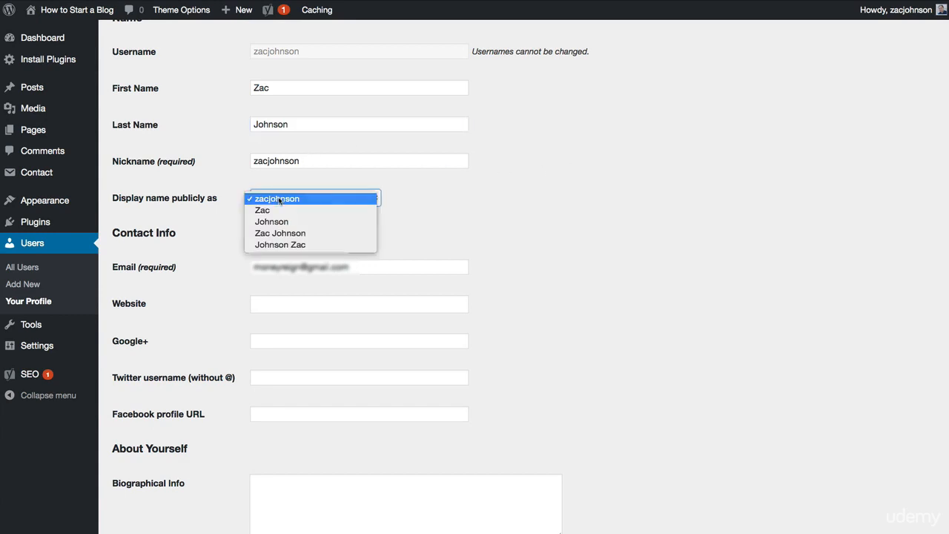
{"action": "left_click", "coordinate": [290, 235]}
- Enter the author's personal website URL in the profile's contact info
{"action": "scroll", "coordinate": [564, 259], "scroll_direction": "down", "scroll_amount": 5}
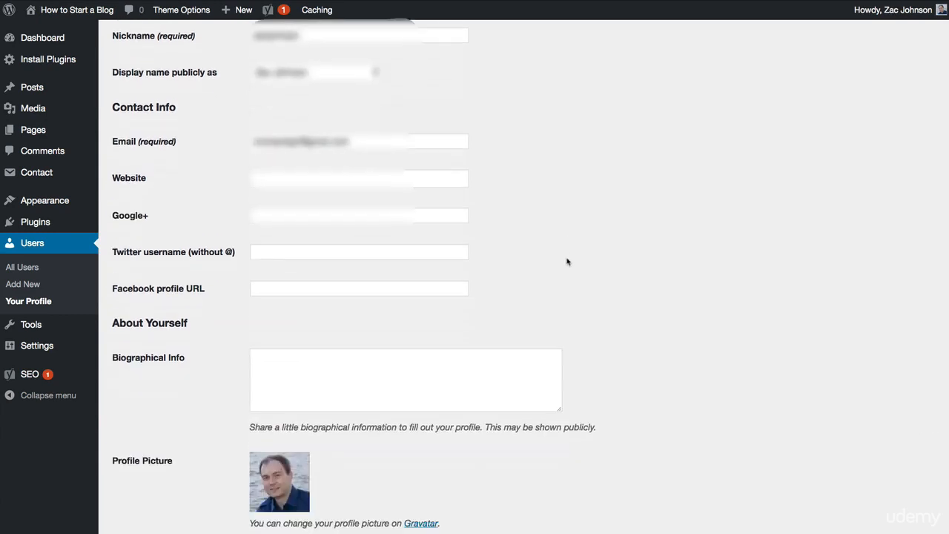
{"action": "scroll", "coordinate": [567, 261], "scroll_direction": "down", "scroll_amount": 1}
{"action": "left_click", "coordinate": [346, 51]}
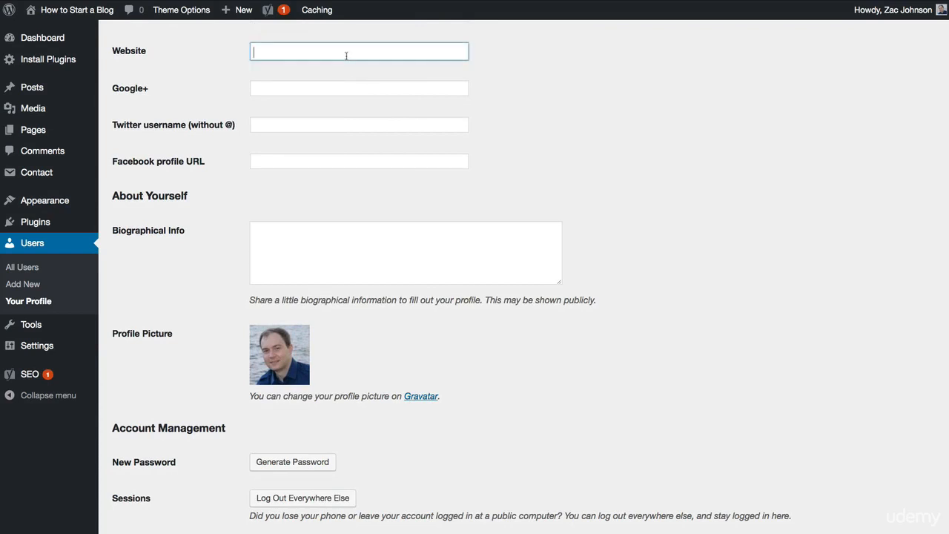
{"action": "type", "text": "http://zacjon"}
{"action": "type", "text": "son."}
{"action": "key", "text": "BackSpace"}
{"action": "key", "text": "BackSpace"}
{"action": "key", "text": "BackSpace"}
{"action": "key", "text": "BackSpace"}
{"action": "type", "text": "nson.cm"}
{"action": "key", "text": "BackSpace"}
{"action": "type", "text": "o"}
- Fill in the Twitter username and the Facebook profile URL in the contact info, leaving Google+ empty
{"action": "left_click", "coordinate": [306, 93]}
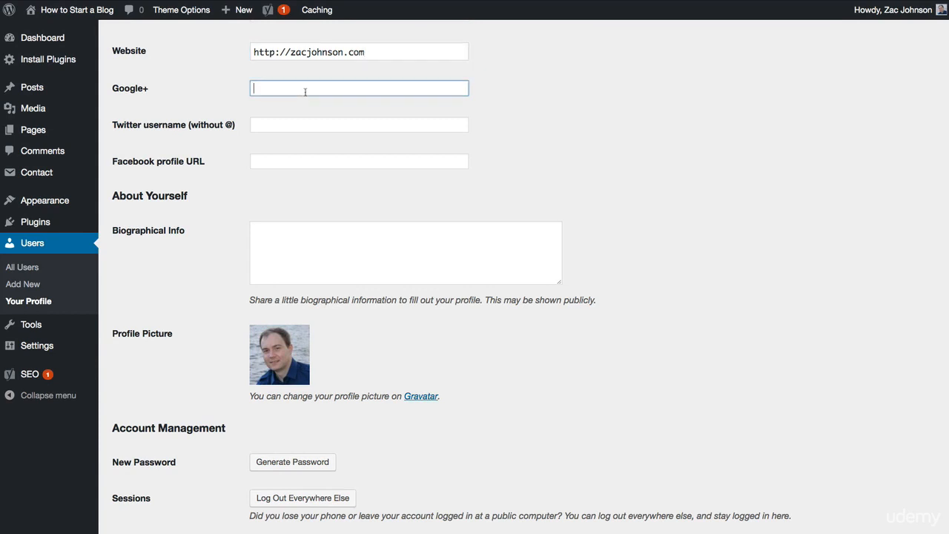
{"action": "left_click", "coordinate": [317, 122]}
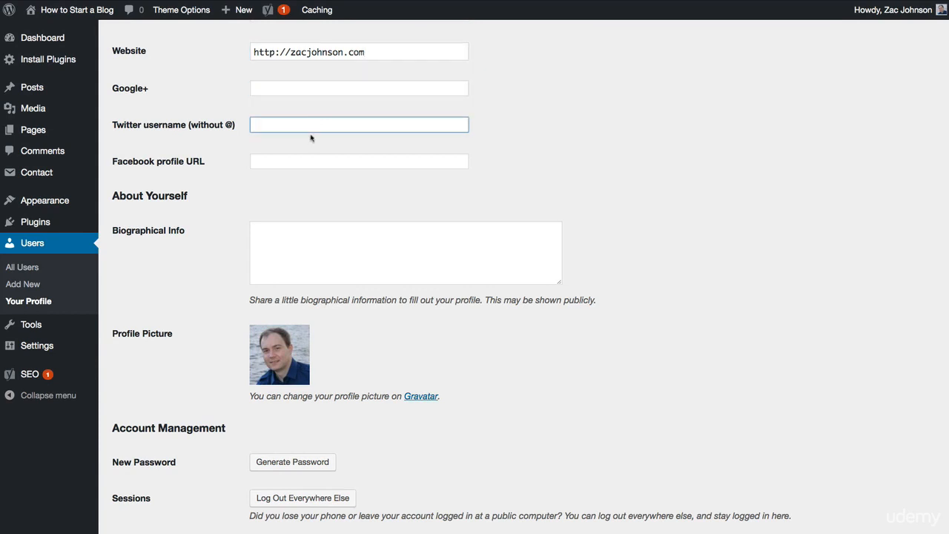
{"action": "type", "text": "zacjohnson"}
{"action": "left_click", "coordinate": [330, 157]}
{"action": "type", "text": "http://facebook.com/zacjohnson"}
{"action": "left_click", "coordinate": [562, 178]}
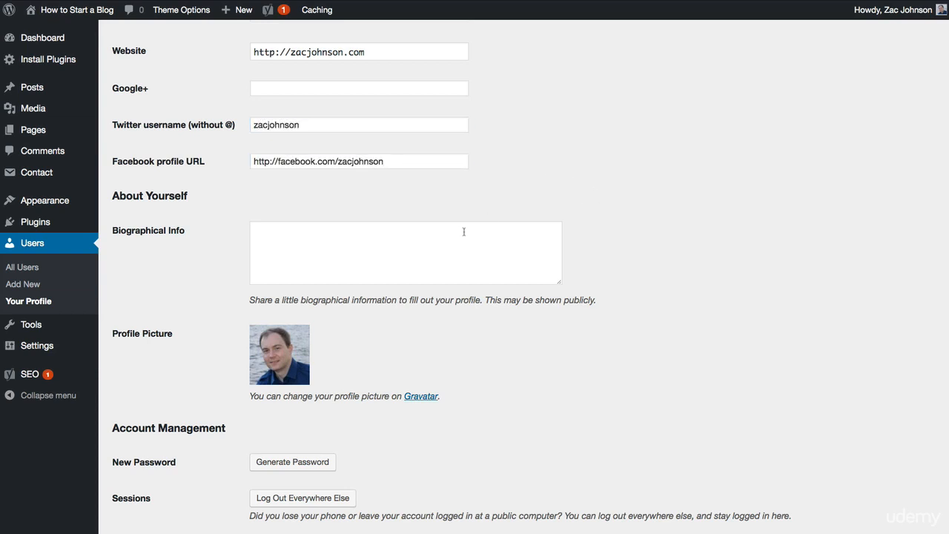
- Write a biography introducing the author by name, continuing "and I want to help you create a blog. Please contact me with any questions you might have!"
{"action": "left_click", "coordinate": [436, 248]}
{"action": "scroll", "coordinate": [639, 220], "scroll_direction": "down", "scroll_amount": 3}
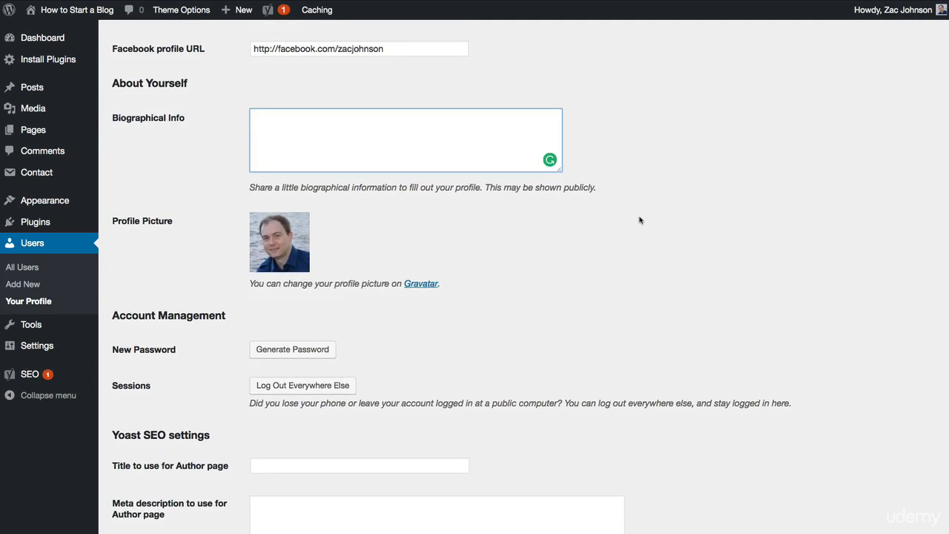
{"action": "type", "text": "My name is Zac Johnson, and I want to help you create a blog. Please contact me with any questions you might have!"}
{"action": "left_click", "coordinate": [635, 167]}
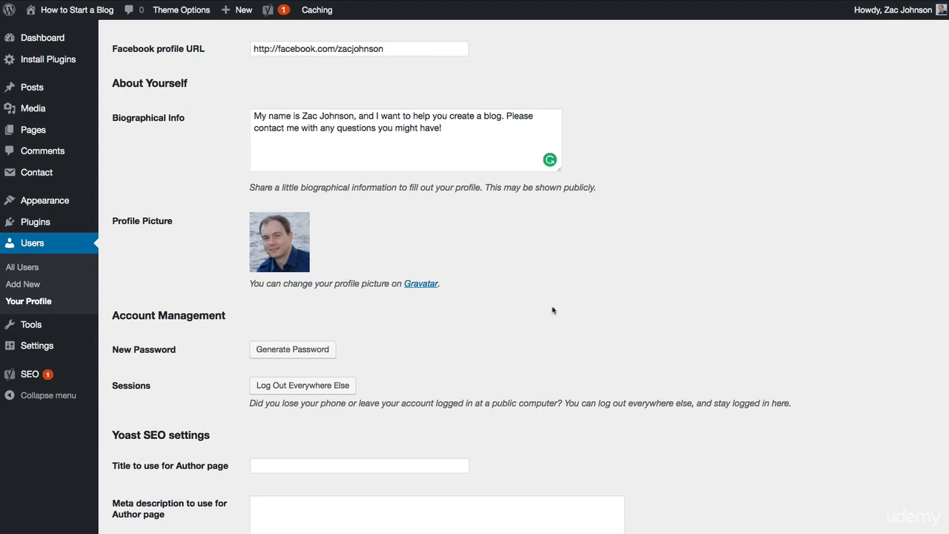
- Examine the profile's Yoast SEO author page settings and the Social Links fields
{"action": "scroll", "coordinate": [554, 304], "scroll_direction": "down", "scroll_amount": 5}
{"action": "left_click", "coordinate": [310, 130]}
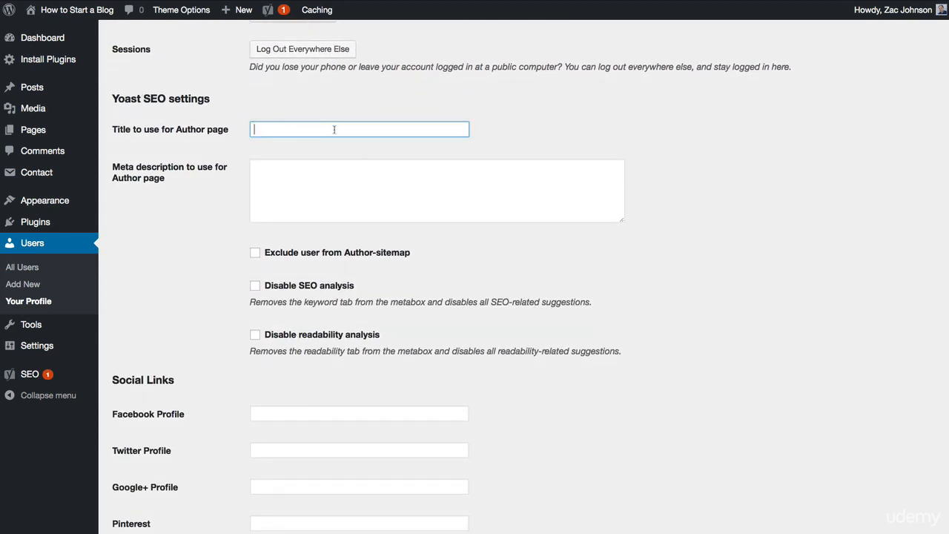
{"action": "left_click", "coordinate": [377, 144]}
{"action": "scroll", "coordinate": [389, 230], "scroll_direction": "down", "scroll_amount": 1}
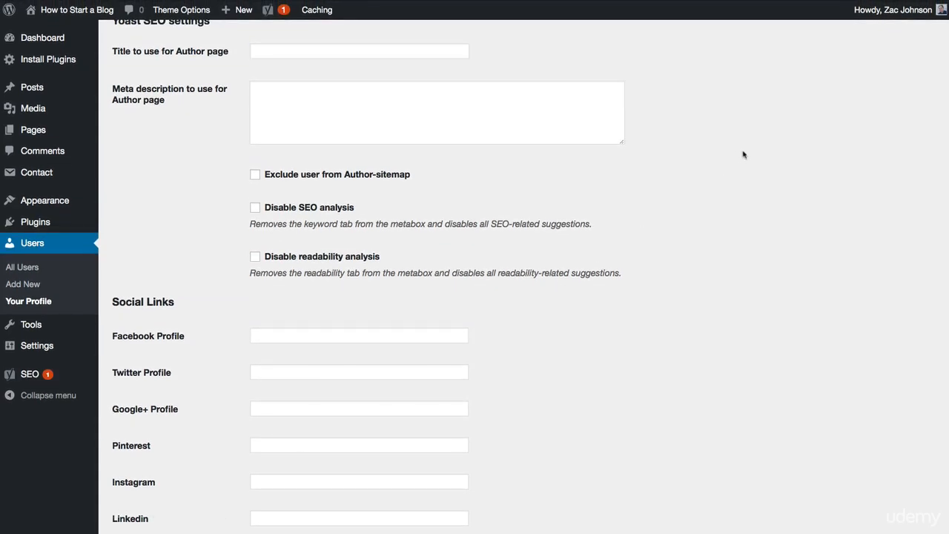
- Open the "How to Start a Blog" post on the live site and look through the page
{"action": "mouse_move", "coordinate": [69, 35]}
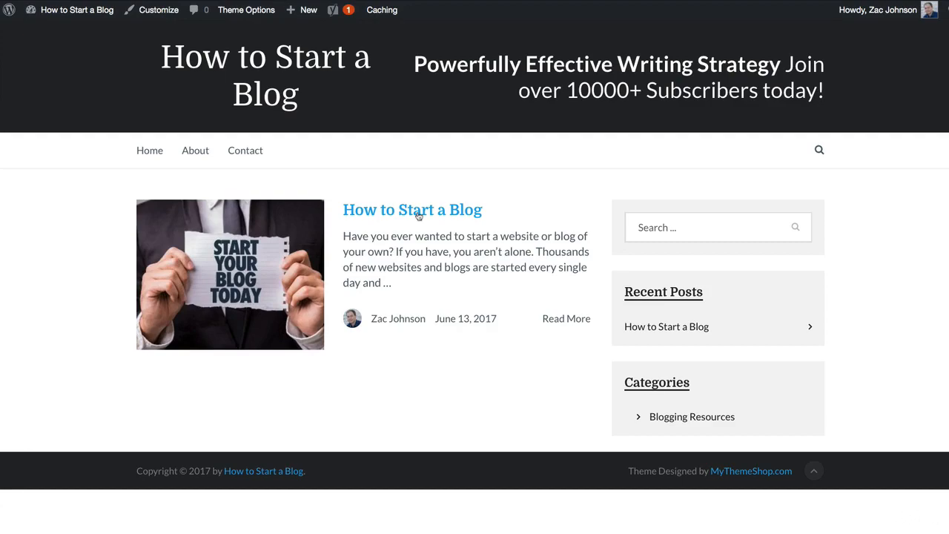
{"action": "left_click", "coordinate": [419, 213]}
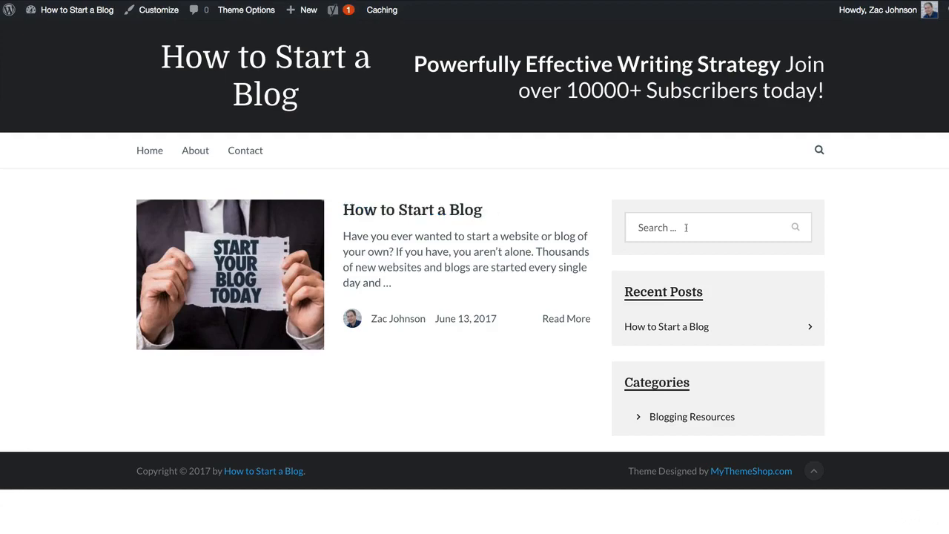
{"action": "scroll", "coordinate": [860, 266], "scroll_direction": "down", "scroll_amount": 3}
{"action": "scroll", "coordinate": [863, 270], "scroll_direction": "down", "scroll_amount": 10}
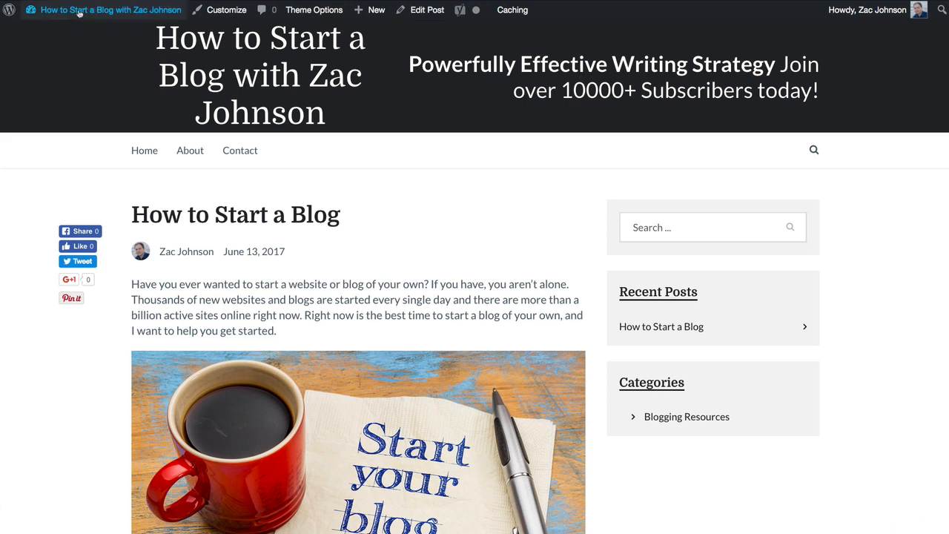
- Return to the site's dashboard and open the theme options' general settings
{"action": "mouse_move", "coordinate": [78, 11]}
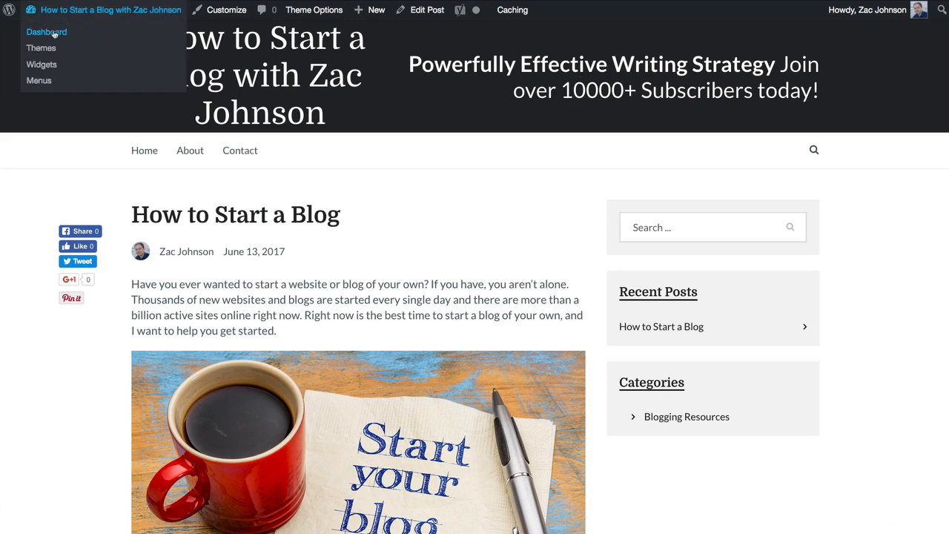
{"action": "left_click", "coordinate": [47, 32]}
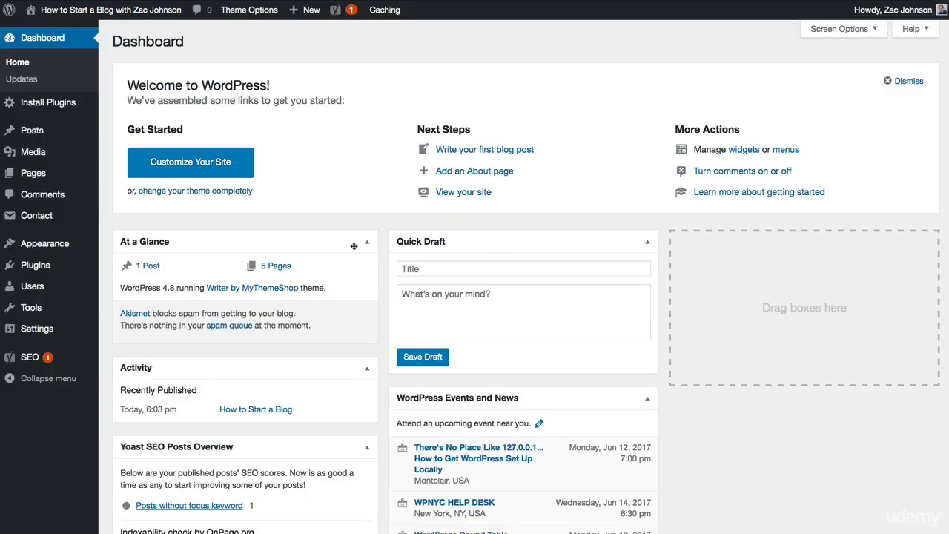
{"action": "mouse_move", "coordinate": [44, 245]}
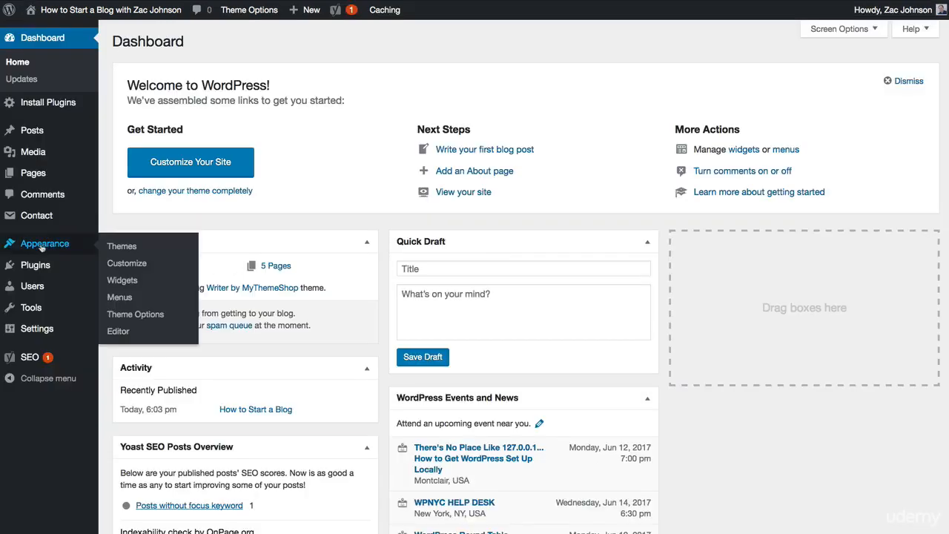
{"action": "left_click", "coordinate": [150, 314]}
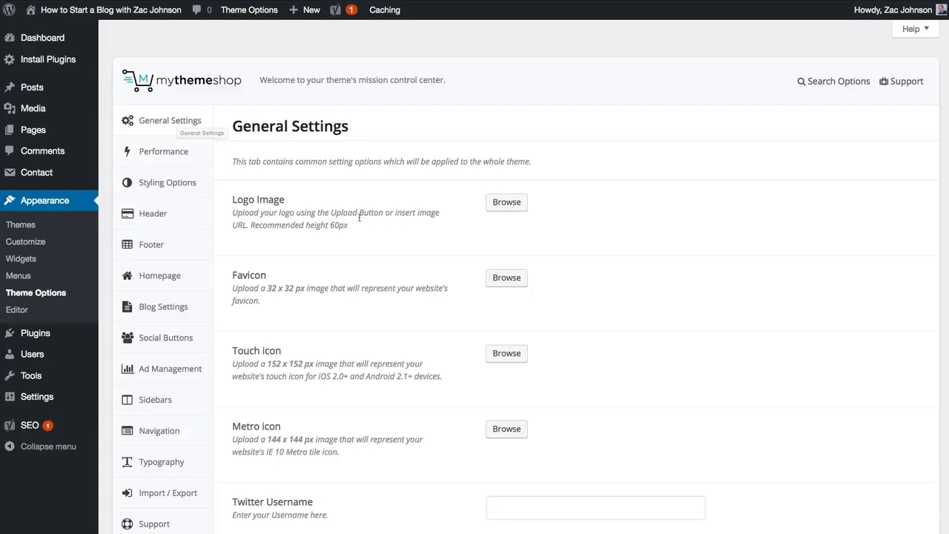
- Upload the JPG banner with the site's domain name and "How to Start a Blog" as the theme's logo image
{"action": "left_click", "coordinate": [507, 203]}
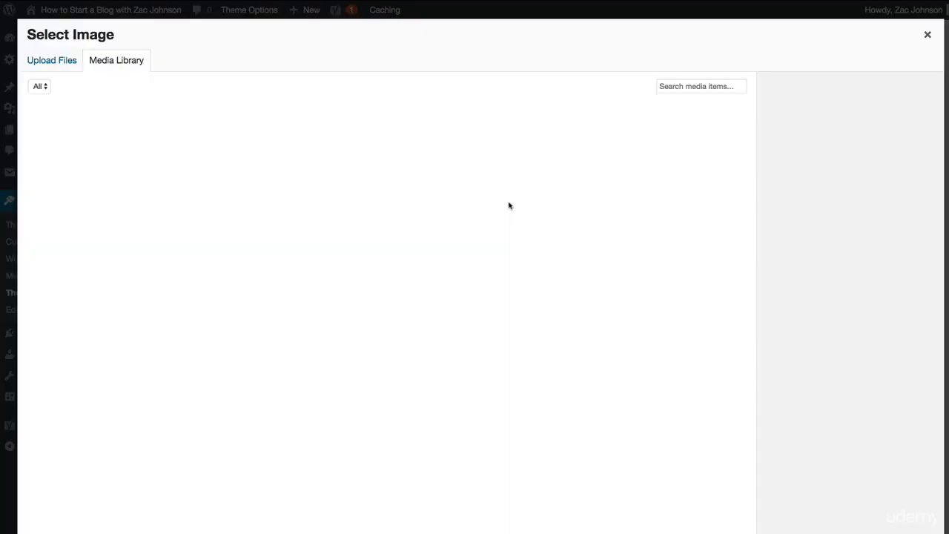
{"action": "left_click", "coordinate": [49, 65]}
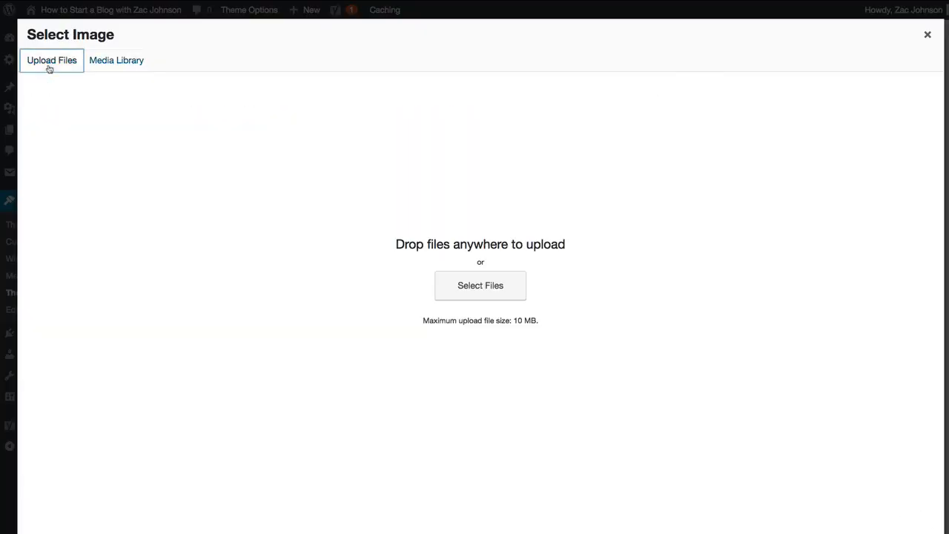
{"action": "left_click", "coordinate": [500, 285]}
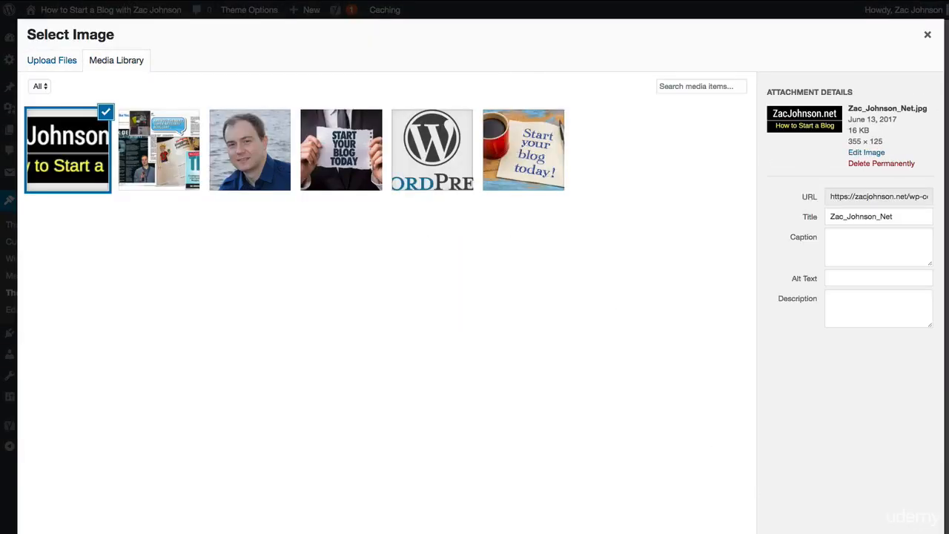
{"action": "left_click", "coordinate": [909, 532]}
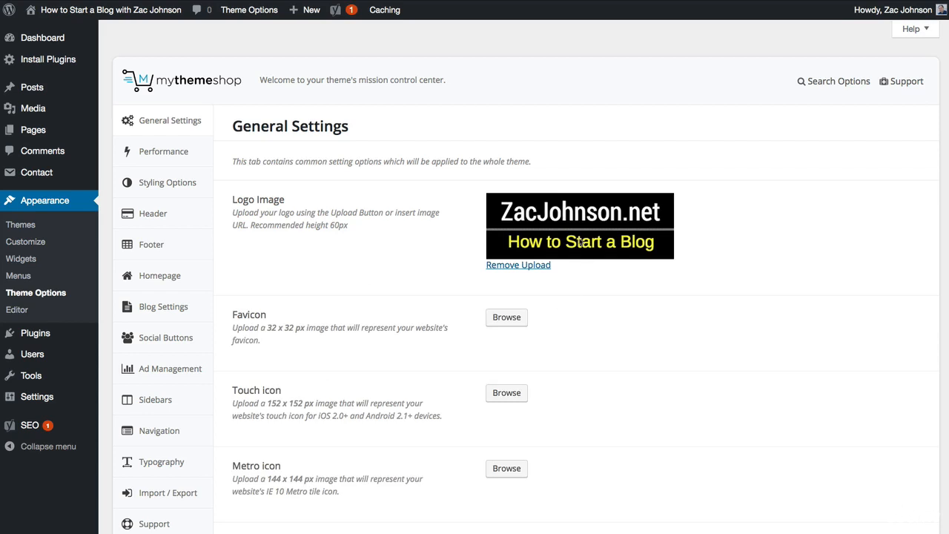
- Upload crown.png from the wp file folder and set it as the site's favicon
{"action": "left_click", "coordinate": [506, 317]}
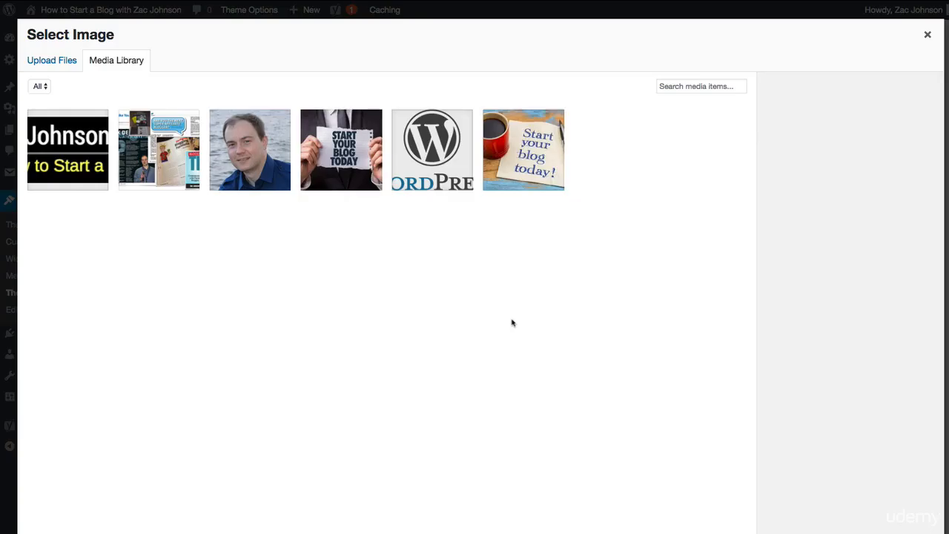
{"action": "left_click", "coordinate": [65, 60]}
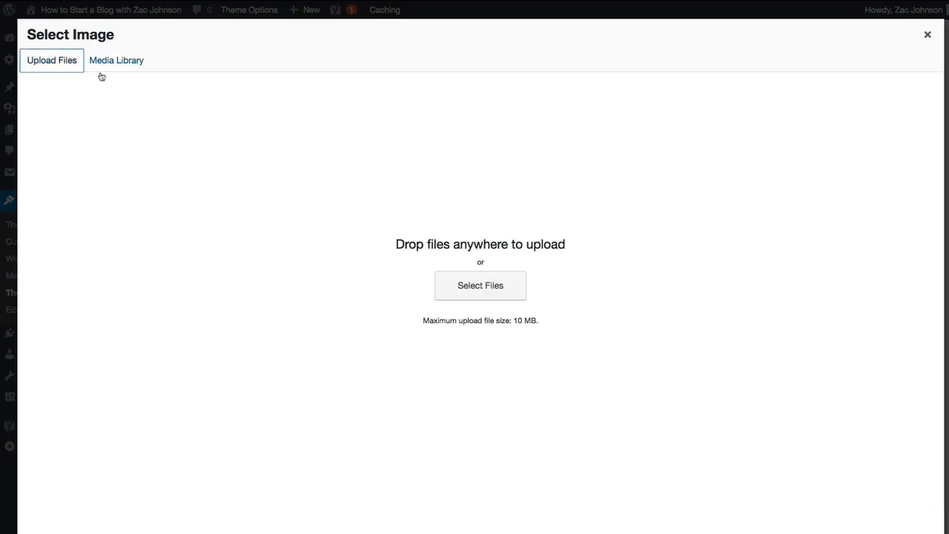
{"action": "left_click", "coordinate": [489, 296]}
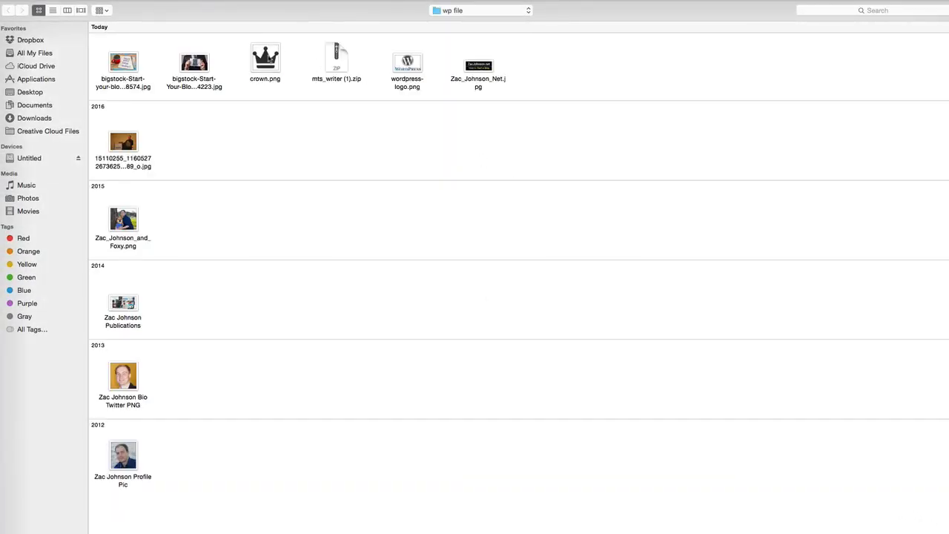
{"action": "double_click", "coordinate": [267, 63]}
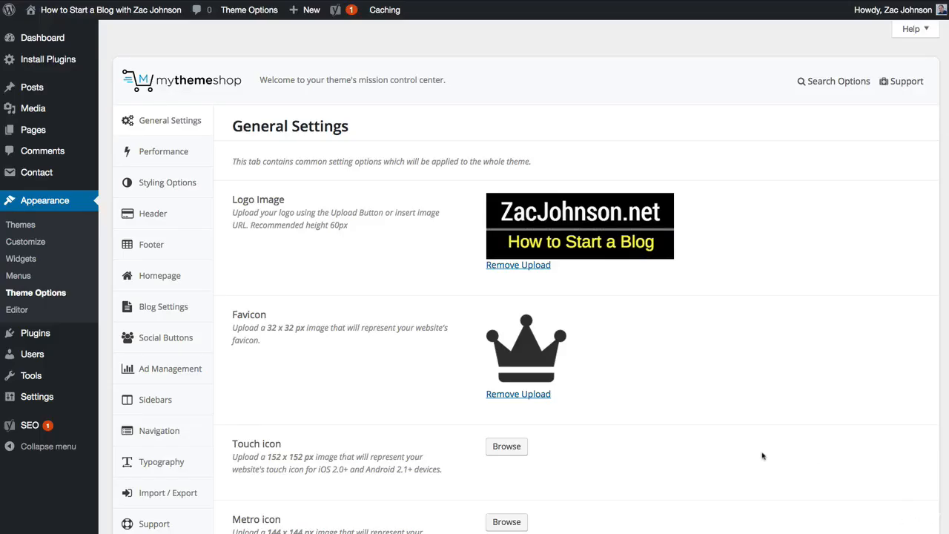
- Replace the theme's header text with "Let Me Show You How To Create a Life Changing Blog!", keeping "Let Me Show You How" bold
{"action": "scroll", "coordinate": [762, 451], "scroll_direction": "down", "scroll_amount": 2}
{"action": "scroll", "coordinate": [519, 297], "scroll_direction": "down", "scroll_amount": 10}
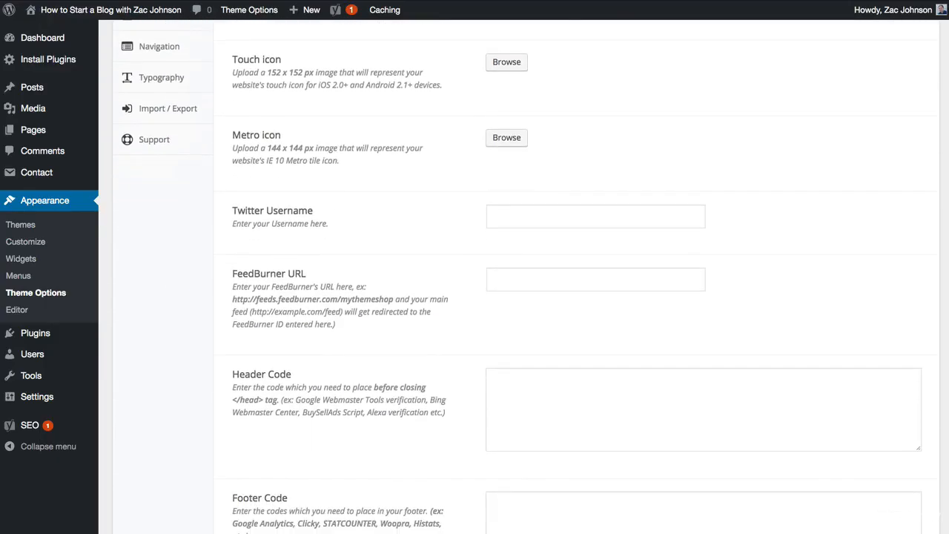
{"action": "scroll", "coordinate": [518, 296], "scroll_direction": "down", "scroll_amount": 2}
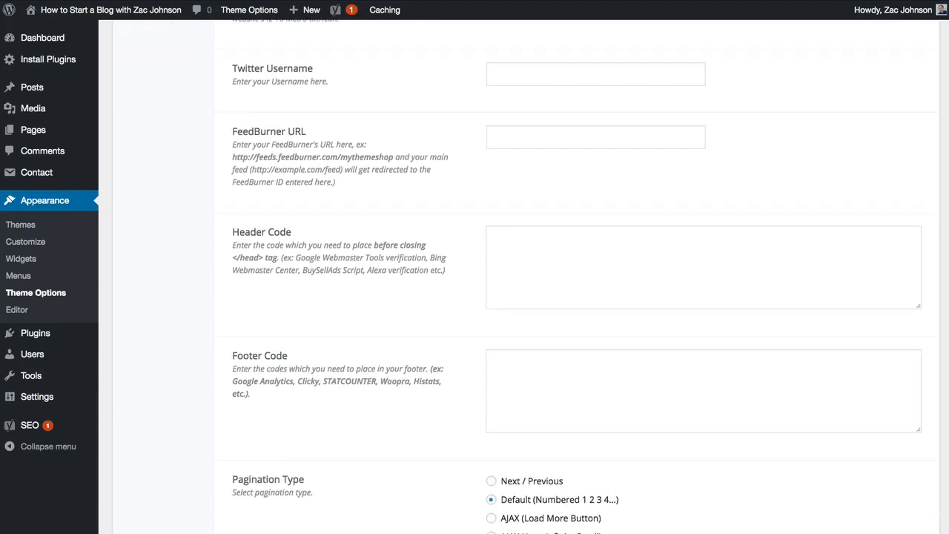
{"action": "scroll", "coordinate": [876, 532], "scroll_direction": "down", "scroll_amount": 1}
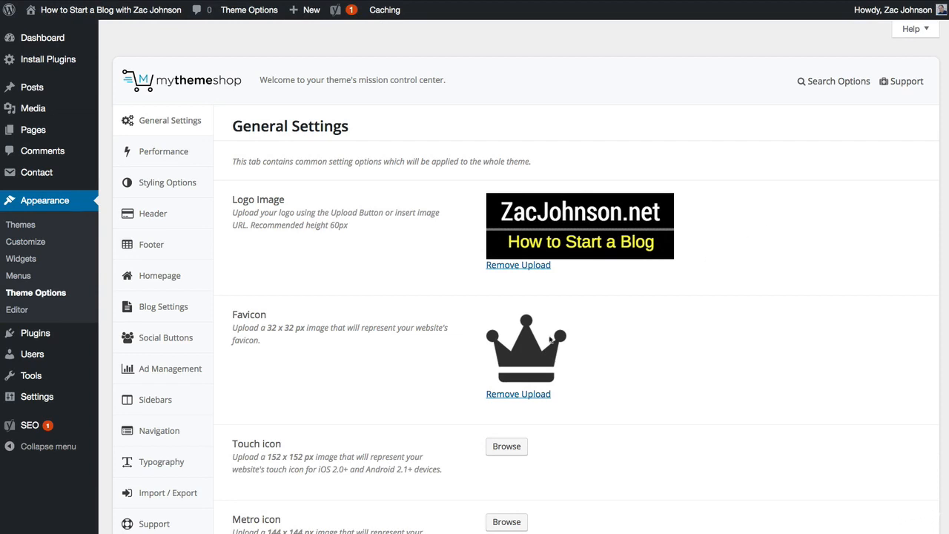
{"action": "left_click", "coordinate": [159, 216]}
{"action": "scroll", "coordinate": [749, 343], "scroll_direction": "down", "scroll_amount": 10}
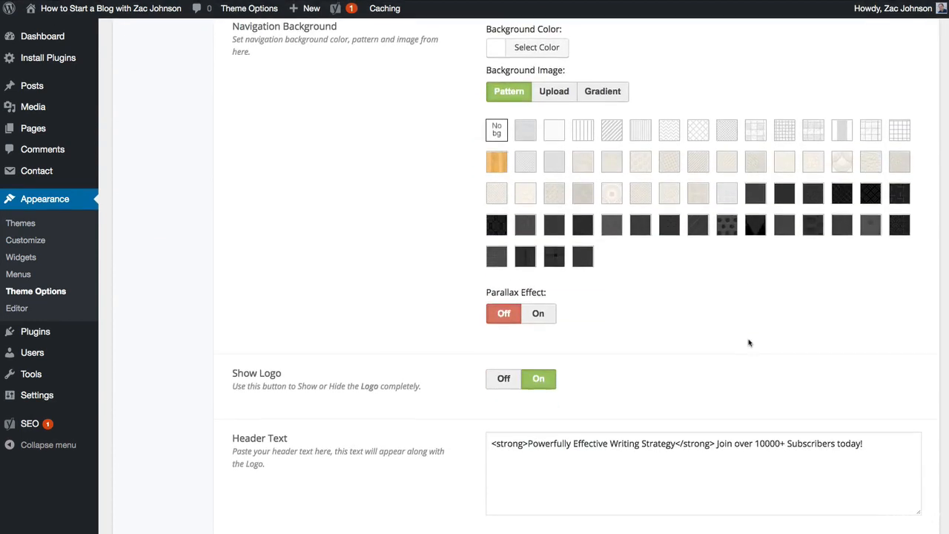
{"action": "left_click_drag", "start_coordinate": [528, 445], "coordinate": [675, 448]}
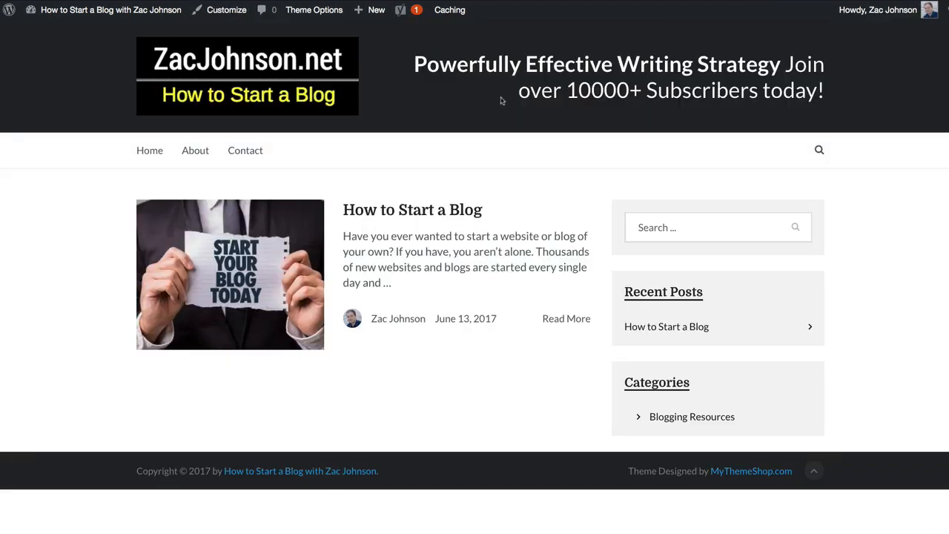
- Reload the live homepage and check the header text beside the logo
{"action": "right_click", "coordinate": [496, 141]}
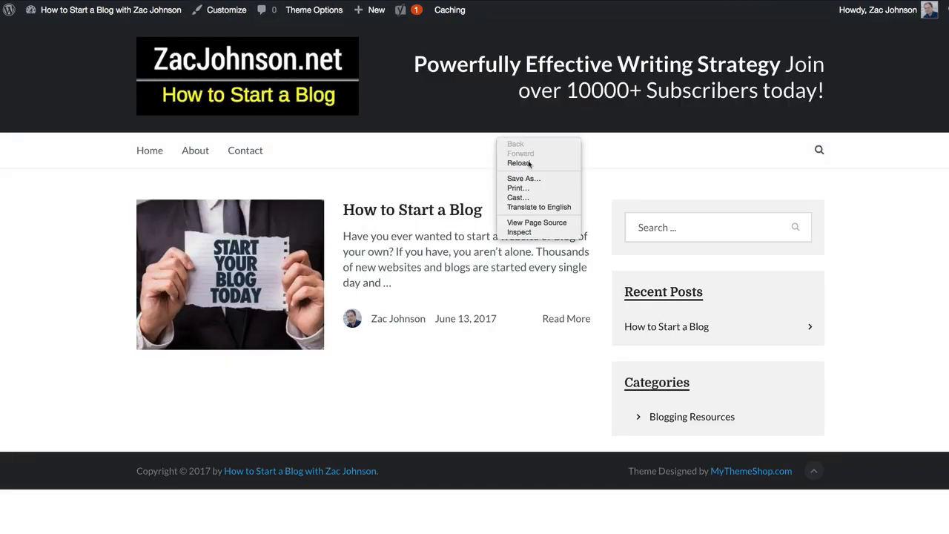
{"action": "left_click", "coordinate": [530, 163]}
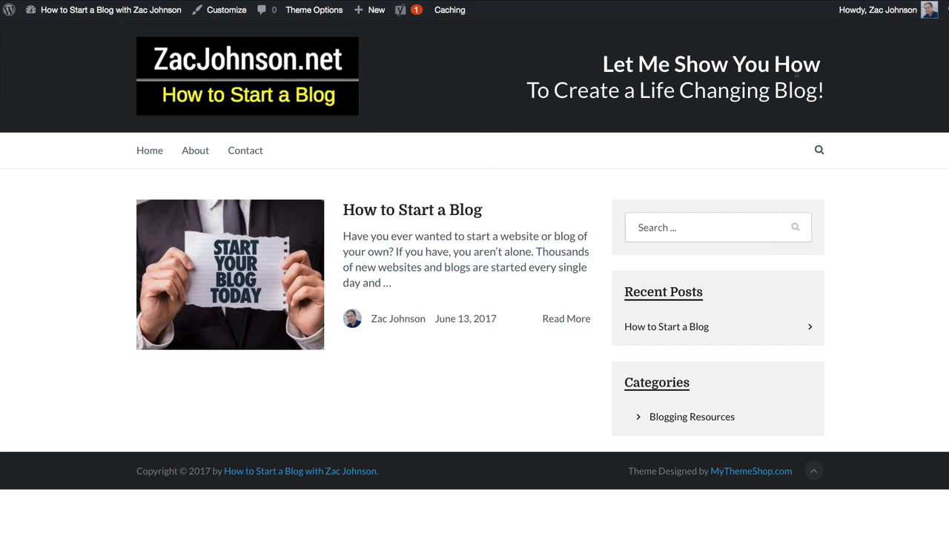
{"action": "left_click_drag", "start_coordinate": [637, 63], "coordinate": [719, 82]}
{"action": "left_click", "coordinate": [722, 86]}
- Open the "How to Start a Blog" post from the homepage and review it down to the author box and reply form
{"action": "left_click", "coordinate": [445, 214]}
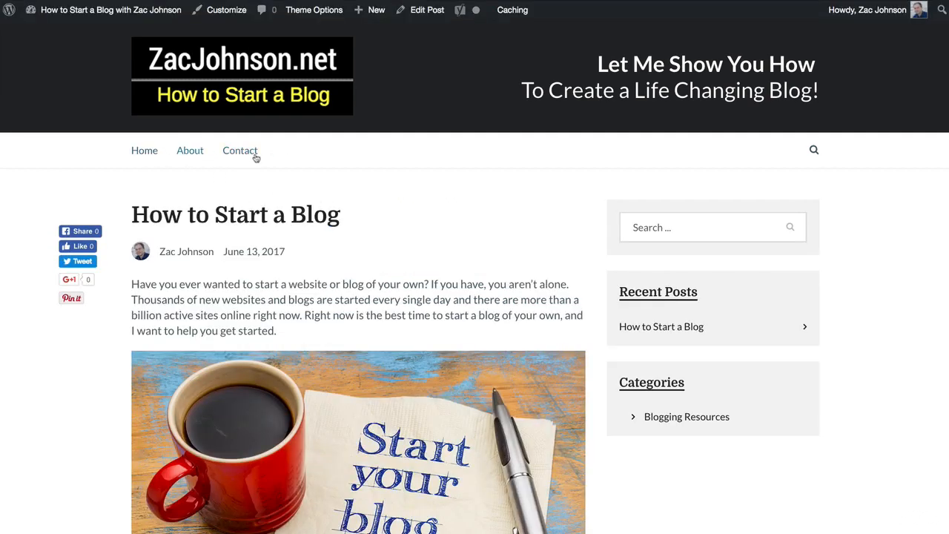
{"action": "scroll", "coordinate": [509, 201], "scroll_direction": "down", "scroll_amount": 15}
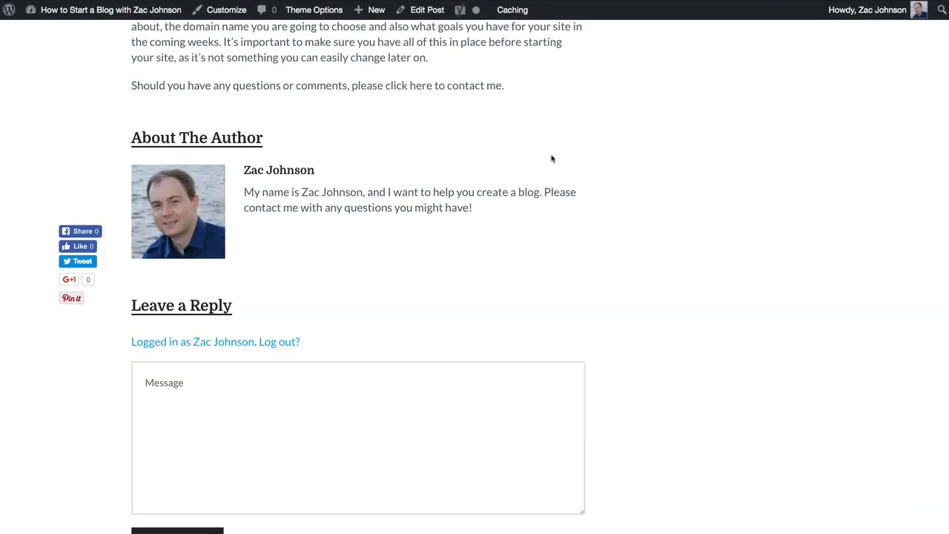
{"action": "scroll", "coordinate": [605, 208], "scroll_direction": "up", "scroll_amount": 15}
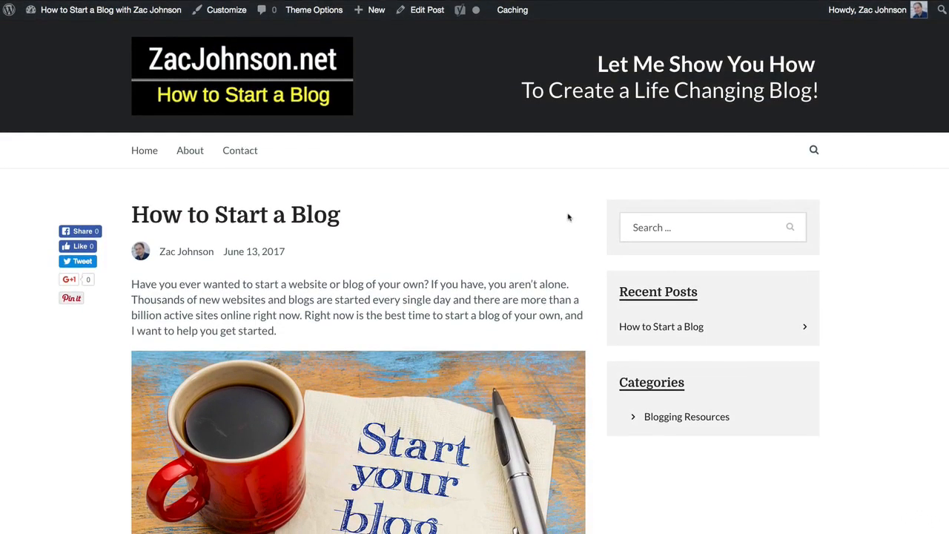